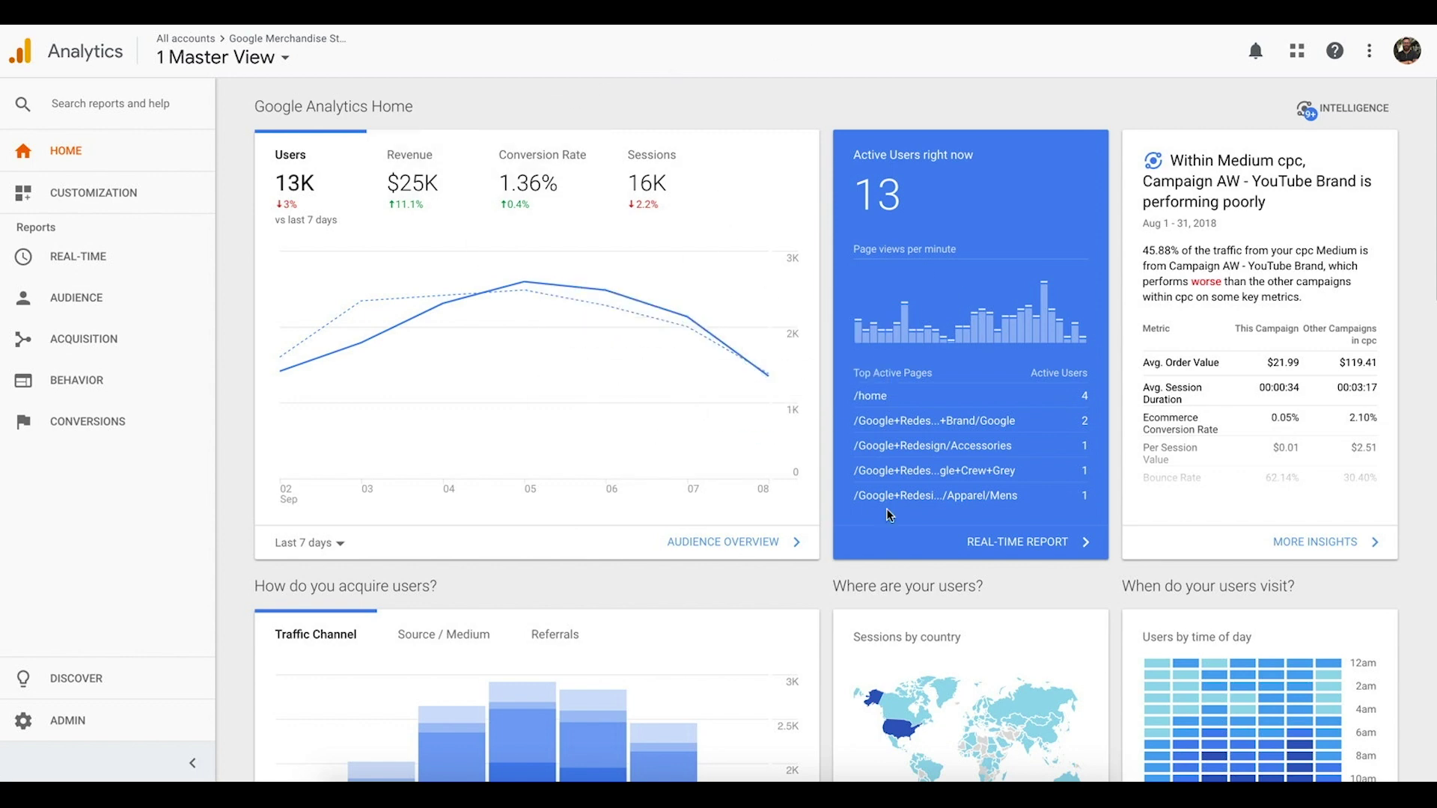
- Open the Acquisition Overview report for Sep 2–8, 2018, with Organic Search leading at 6,706 users
{"action": "mouse_move", "coordinate": [1175, 251]}
{"action": "scroll", "coordinate": [1280, 261], "scroll_direction": "down", "scroll_amount": 1}
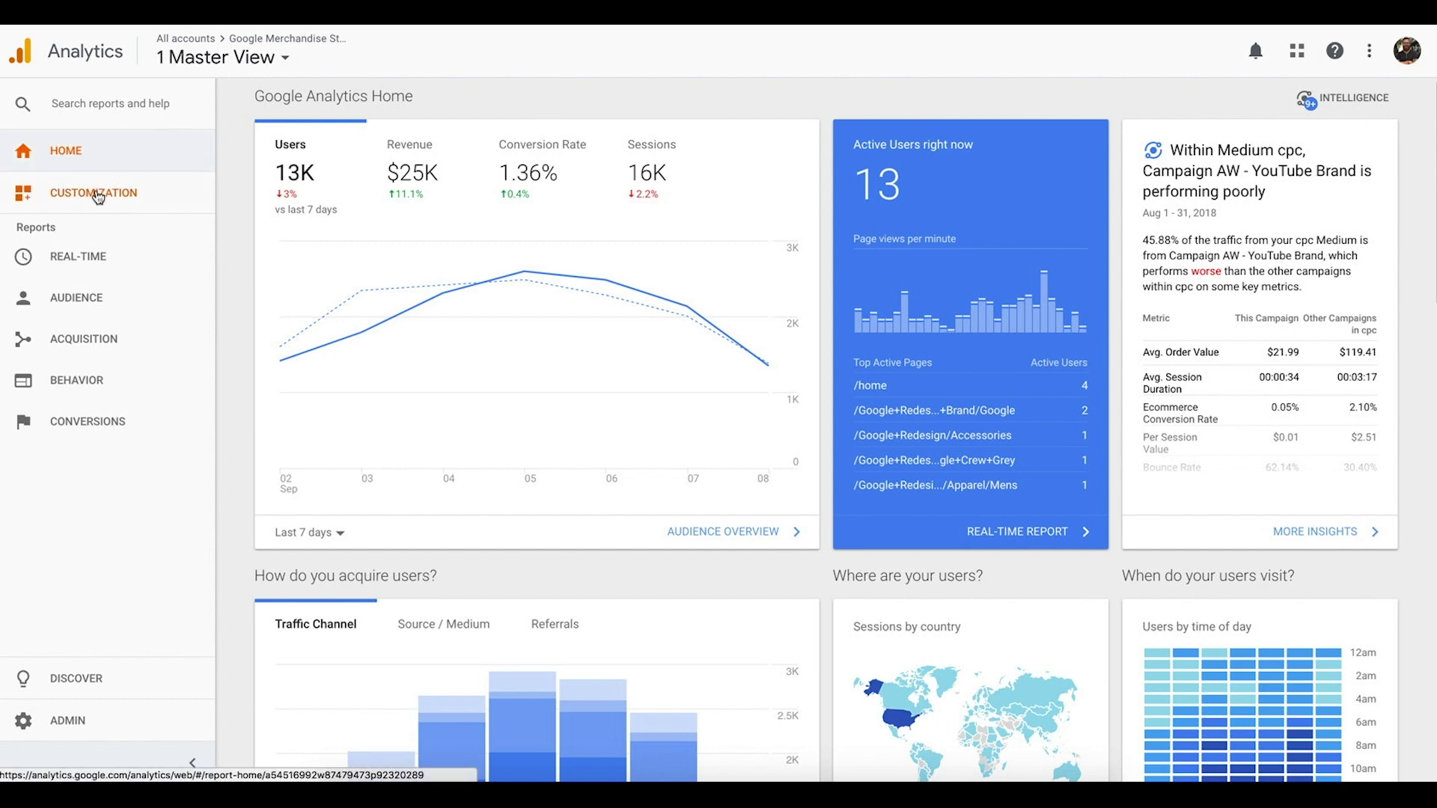
{"action": "left_click", "coordinate": [90, 349]}
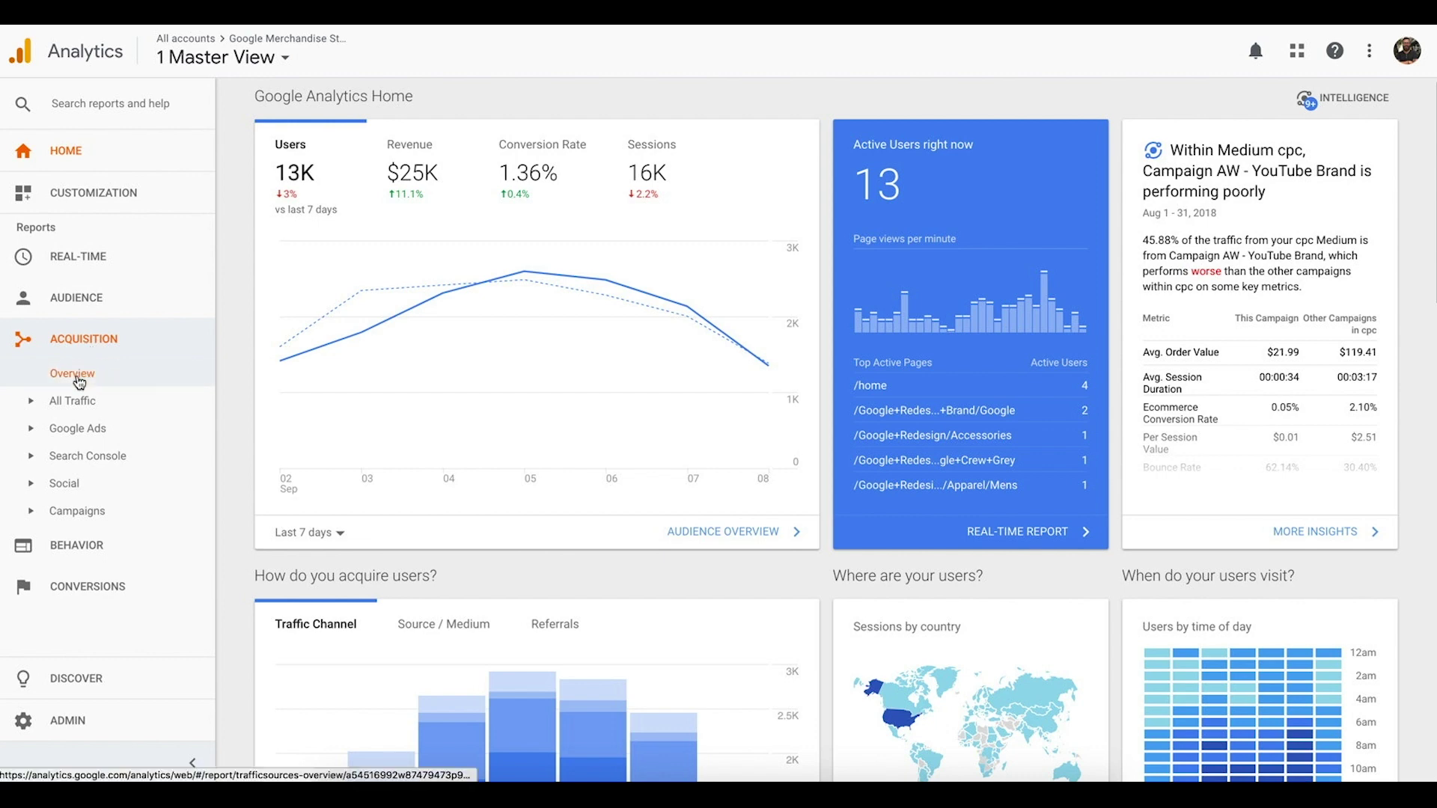
{"action": "left_click", "coordinate": [79, 381]}
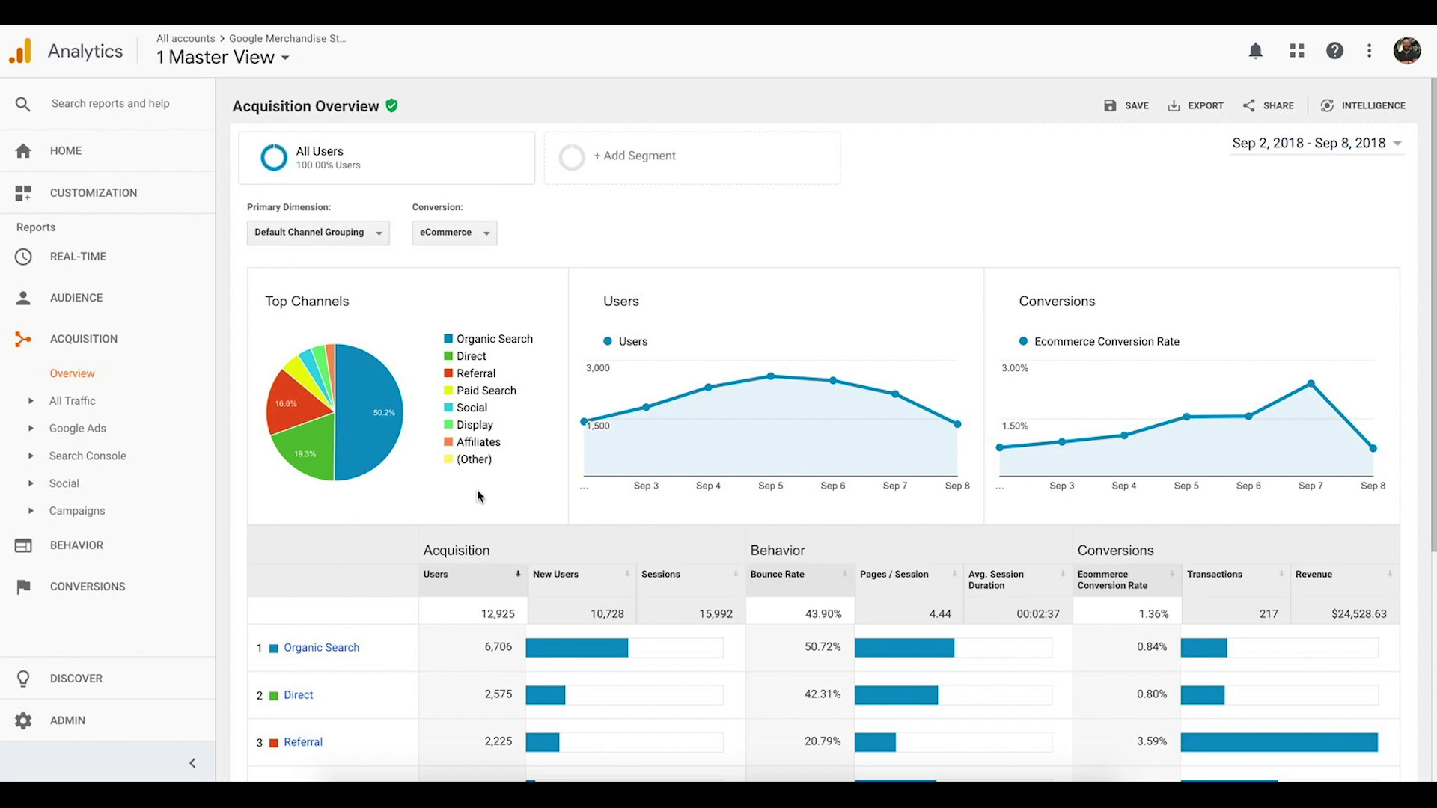
{"action": "scroll", "coordinate": [477, 491], "scroll_direction": "down", "scroll_amount": 1}
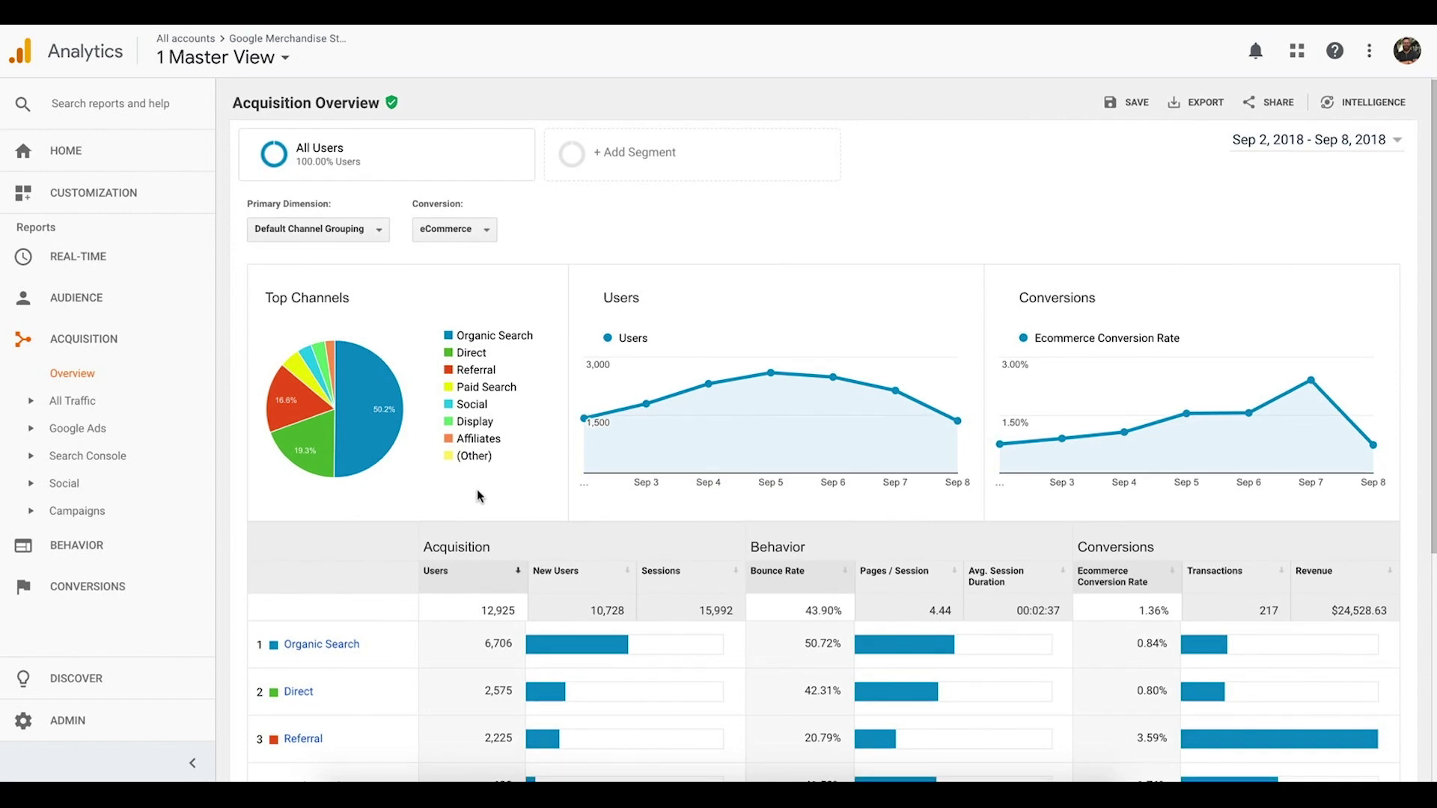
{"action": "scroll", "coordinate": [479, 496], "scroll_direction": "down", "scroll_amount": 1}
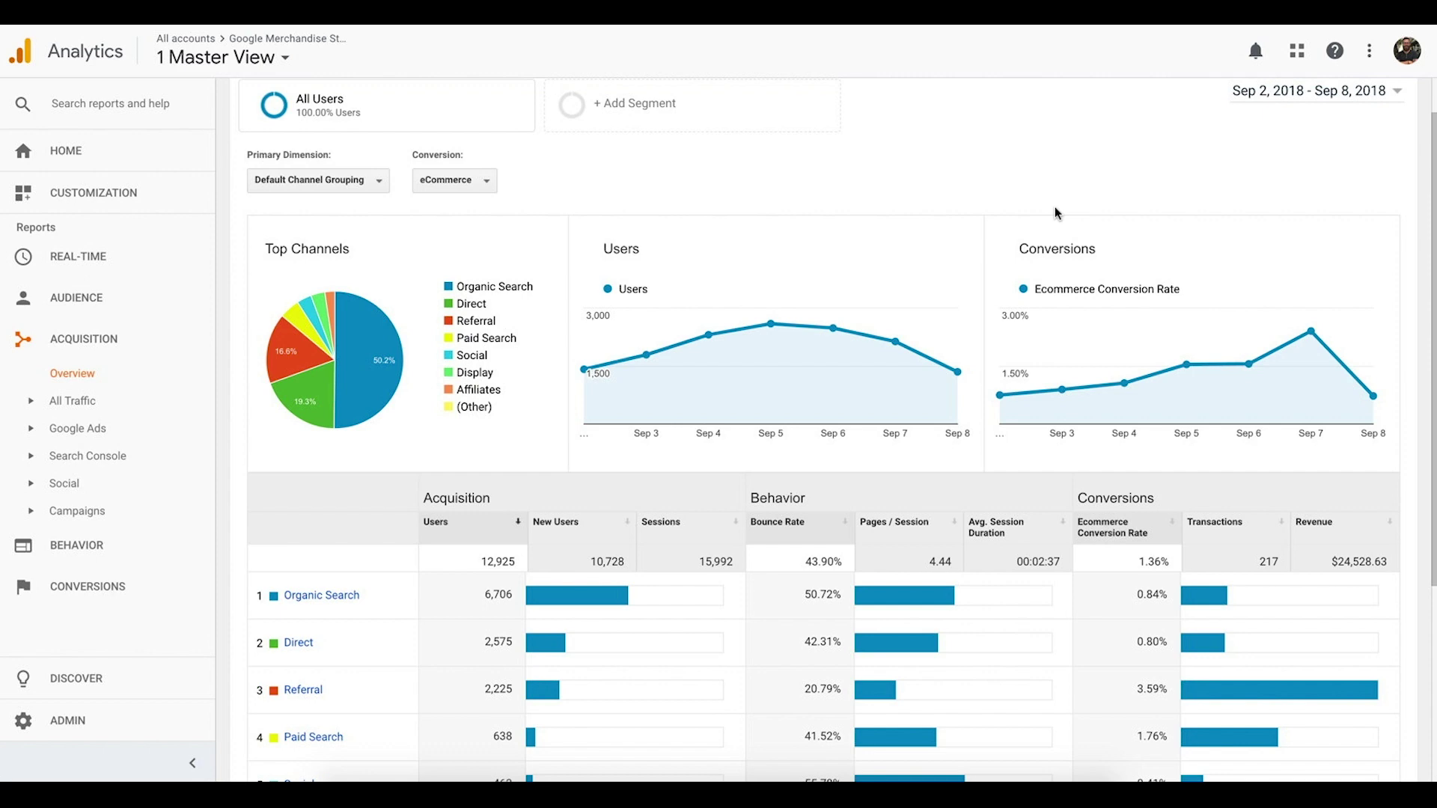
{"action": "scroll", "coordinate": [1055, 209], "scroll_direction": "down", "scroll_amount": 1}
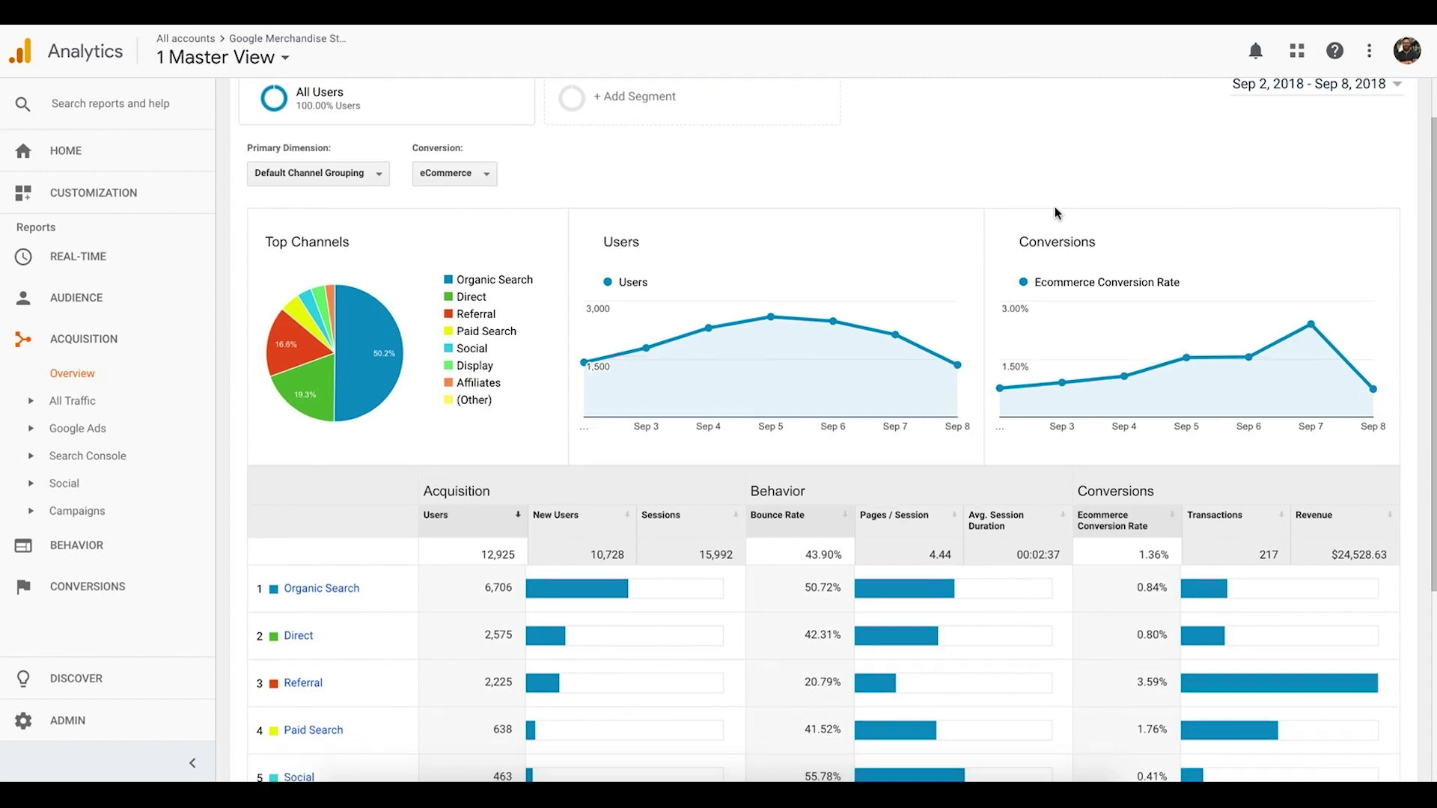
{"action": "scroll", "coordinate": [1055, 209], "scroll_direction": "down", "scroll_amount": 1}
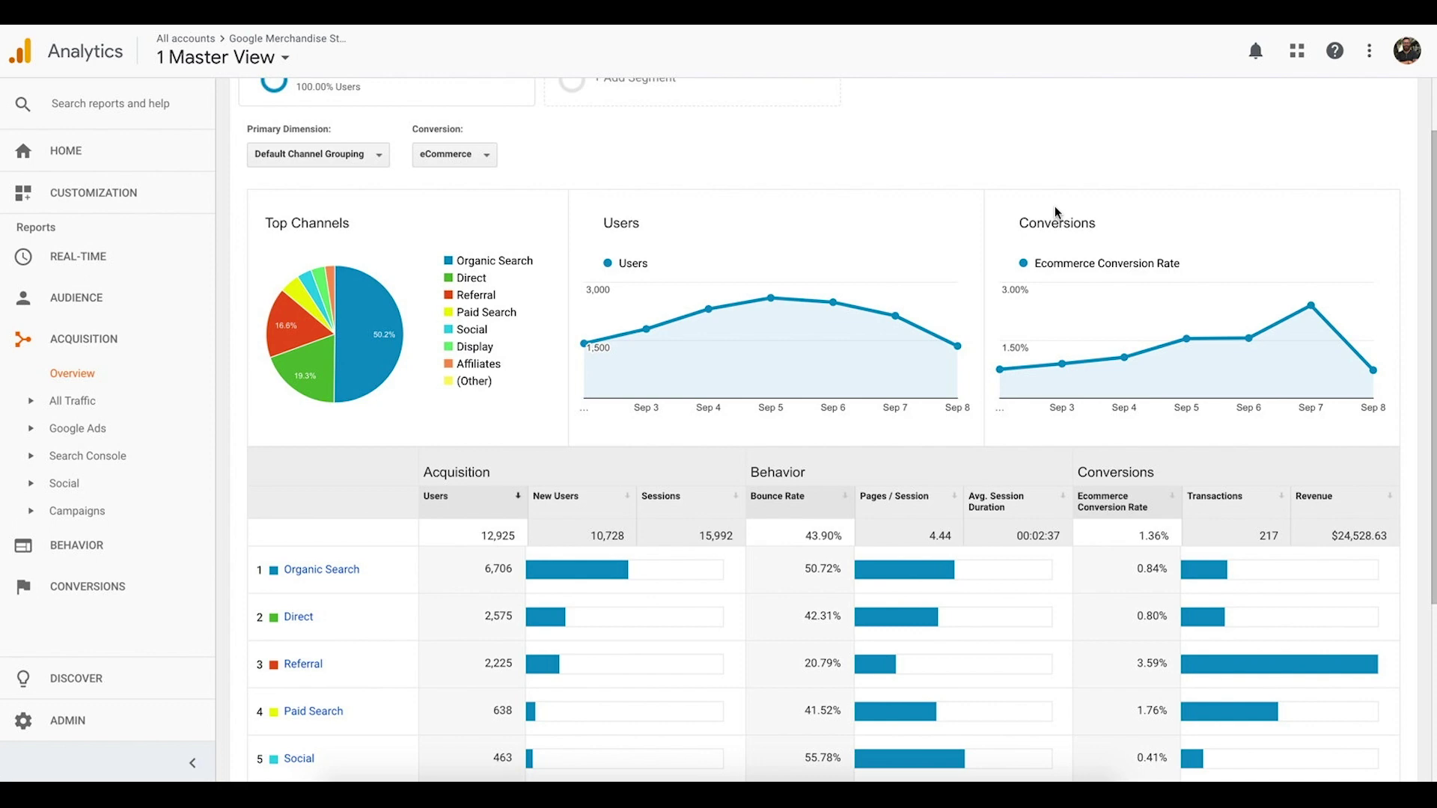
{"action": "scroll", "coordinate": [1054, 212], "scroll_direction": "down", "scroll_amount": 1}
{"action": "scroll", "coordinate": [1054, 212], "scroll_direction": "up", "scroll_amount": 3}
{"action": "scroll", "coordinate": [1054, 209], "scroll_direction": "down", "scroll_amount": 5}
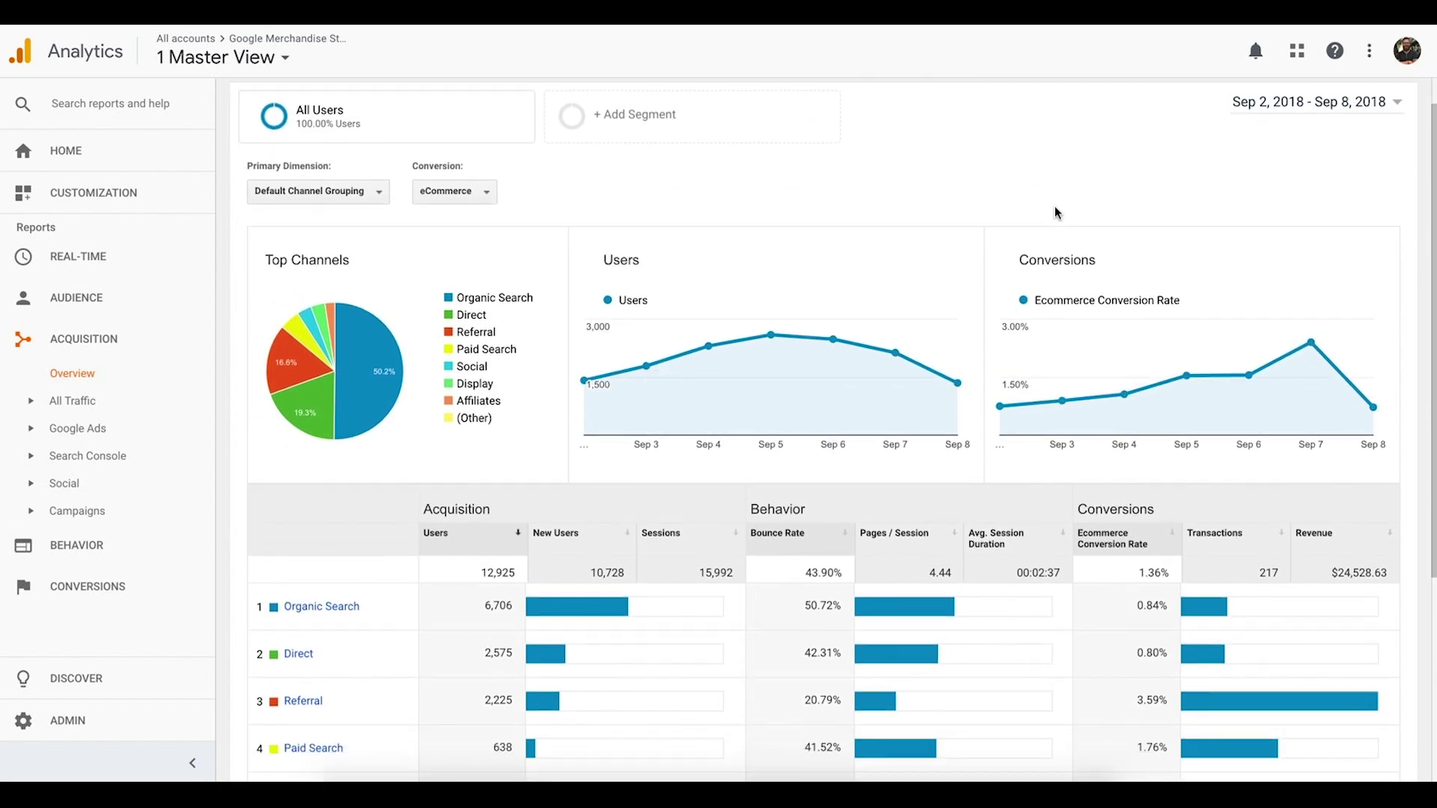
{"action": "scroll", "coordinate": [1053, 209], "scroll_direction": "down", "scroll_amount": 1}
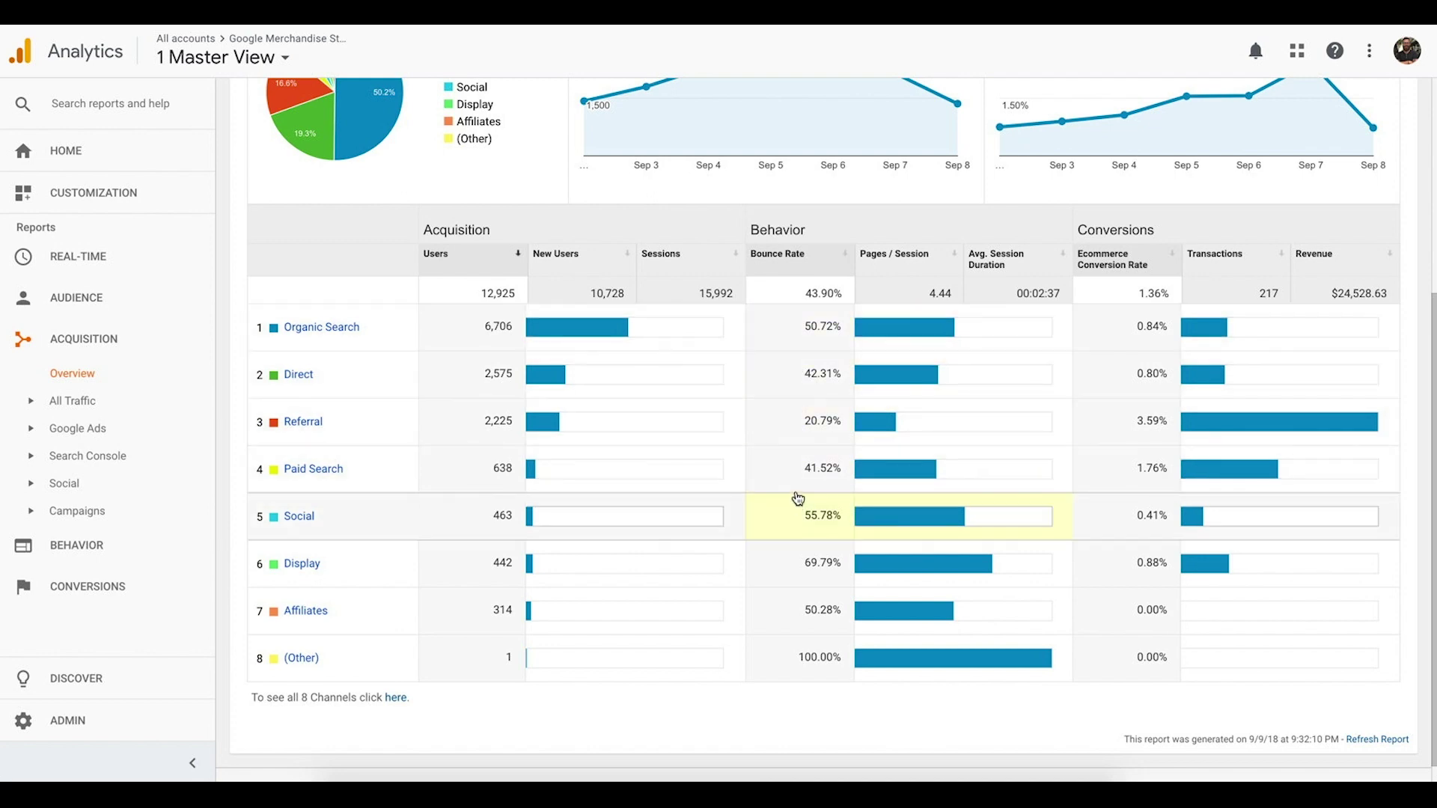
- Sort the channel table by Pages / Session, then restore the sort by Users
{"action": "left_click", "coordinate": [898, 277]}
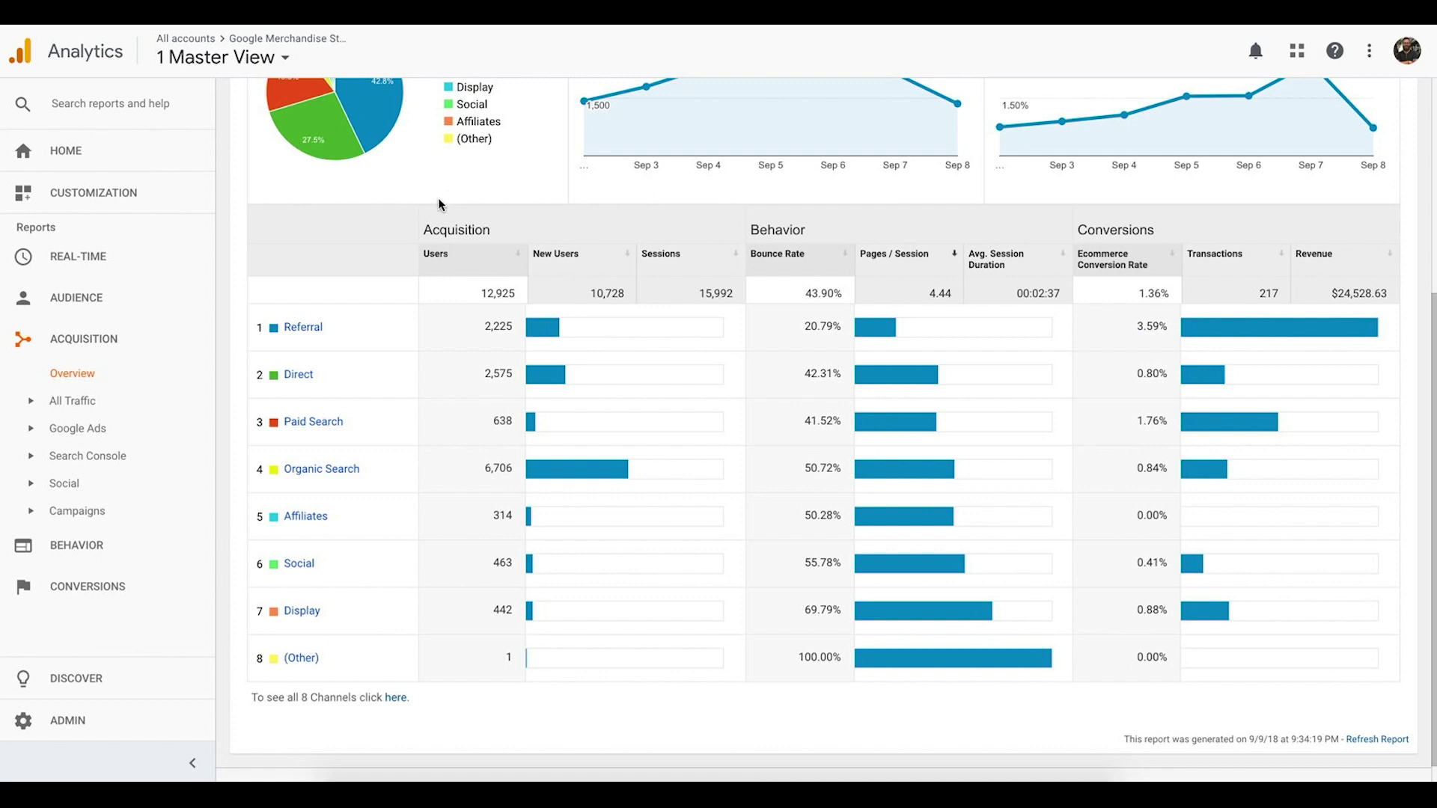
{"action": "left_click", "coordinate": [477, 260]}
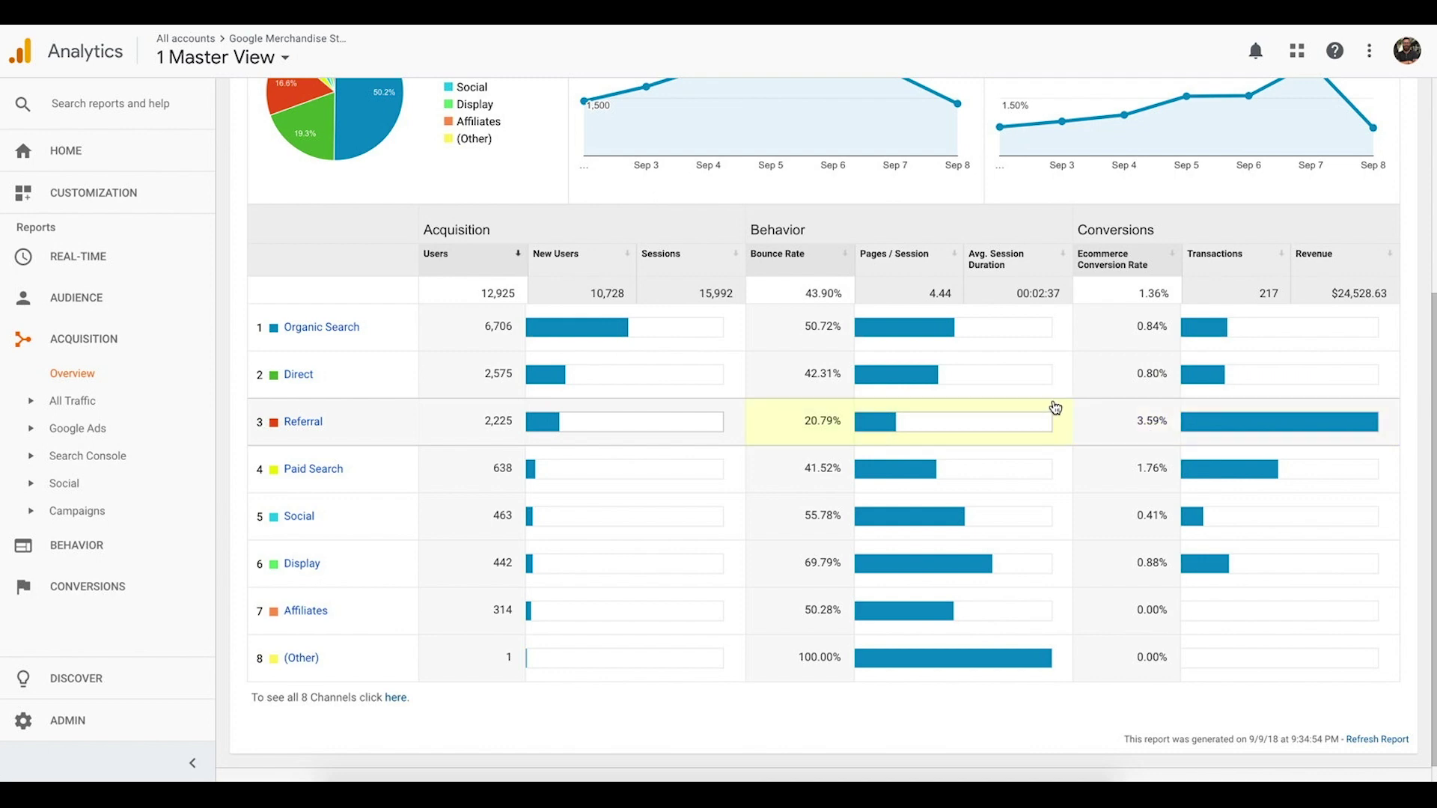
{"action": "scroll", "coordinate": [1005, 378], "scroll_direction": "up", "scroll_amount": 3}
{"action": "scroll", "coordinate": [1005, 371], "scroll_direction": "up", "scroll_amount": 1}
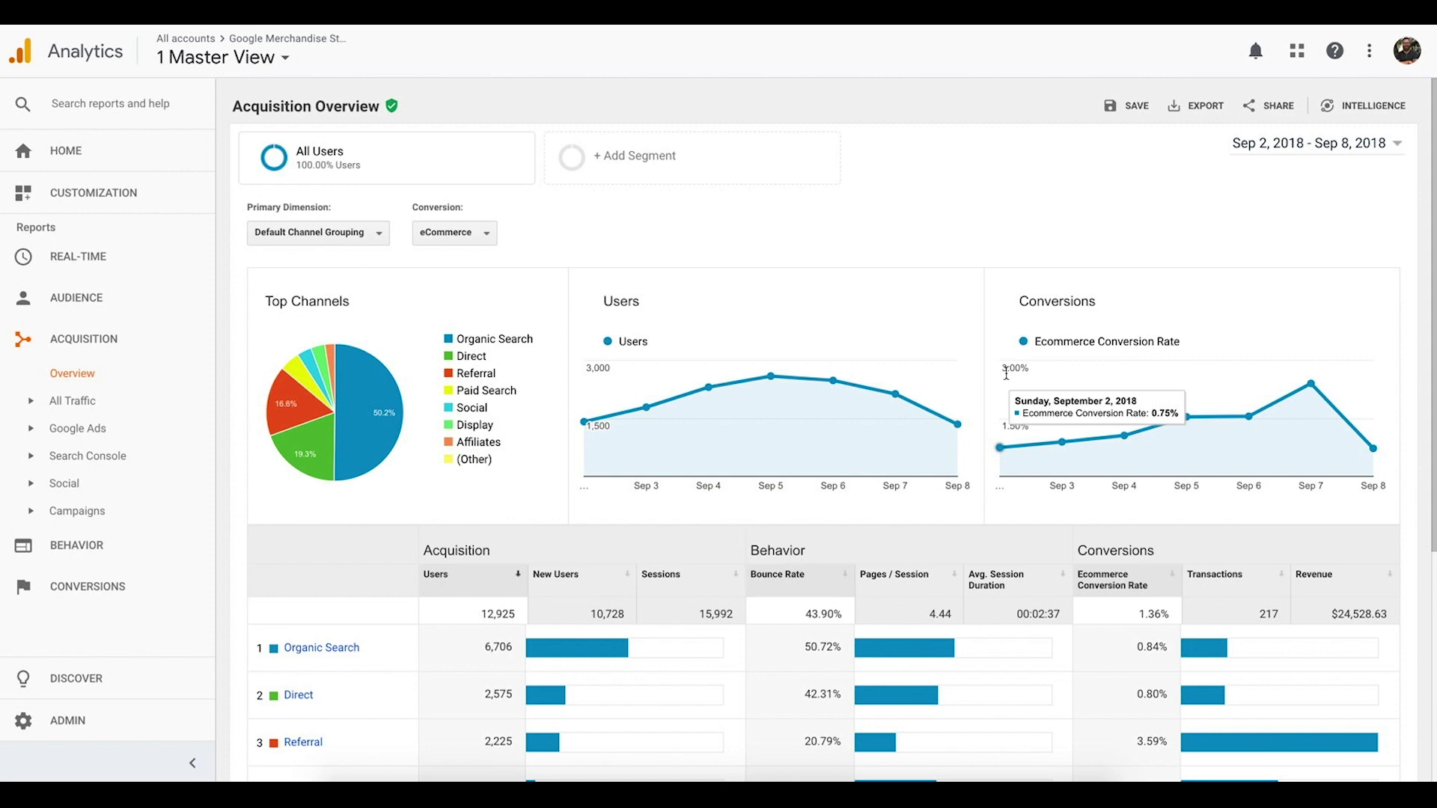
- Open All Traffic > Channels and review all eight channels, Organic Search leading at 6,706 users
{"action": "left_click", "coordinate": [34, 403]}
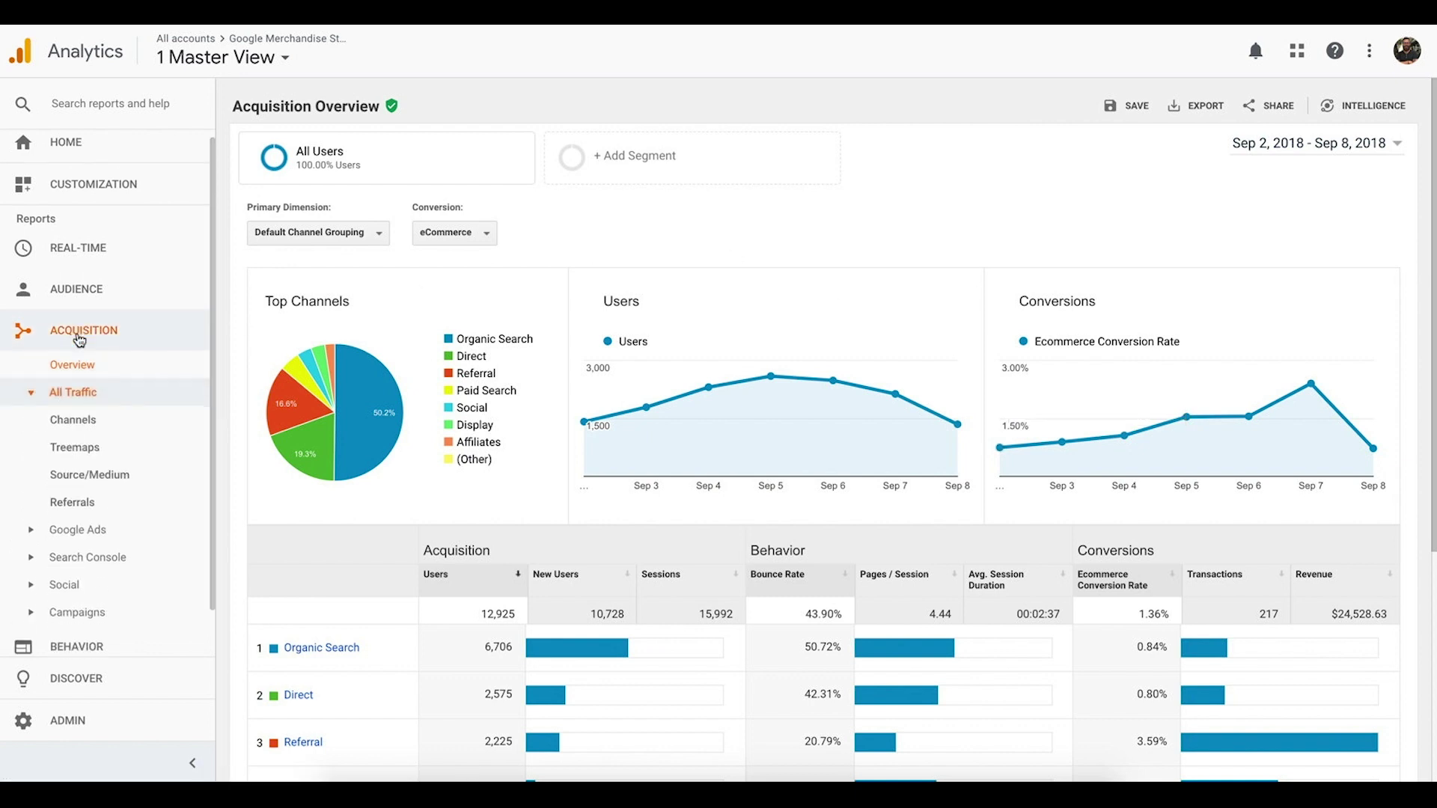
{"action": "left_click", "coordinate": [75, 375]}
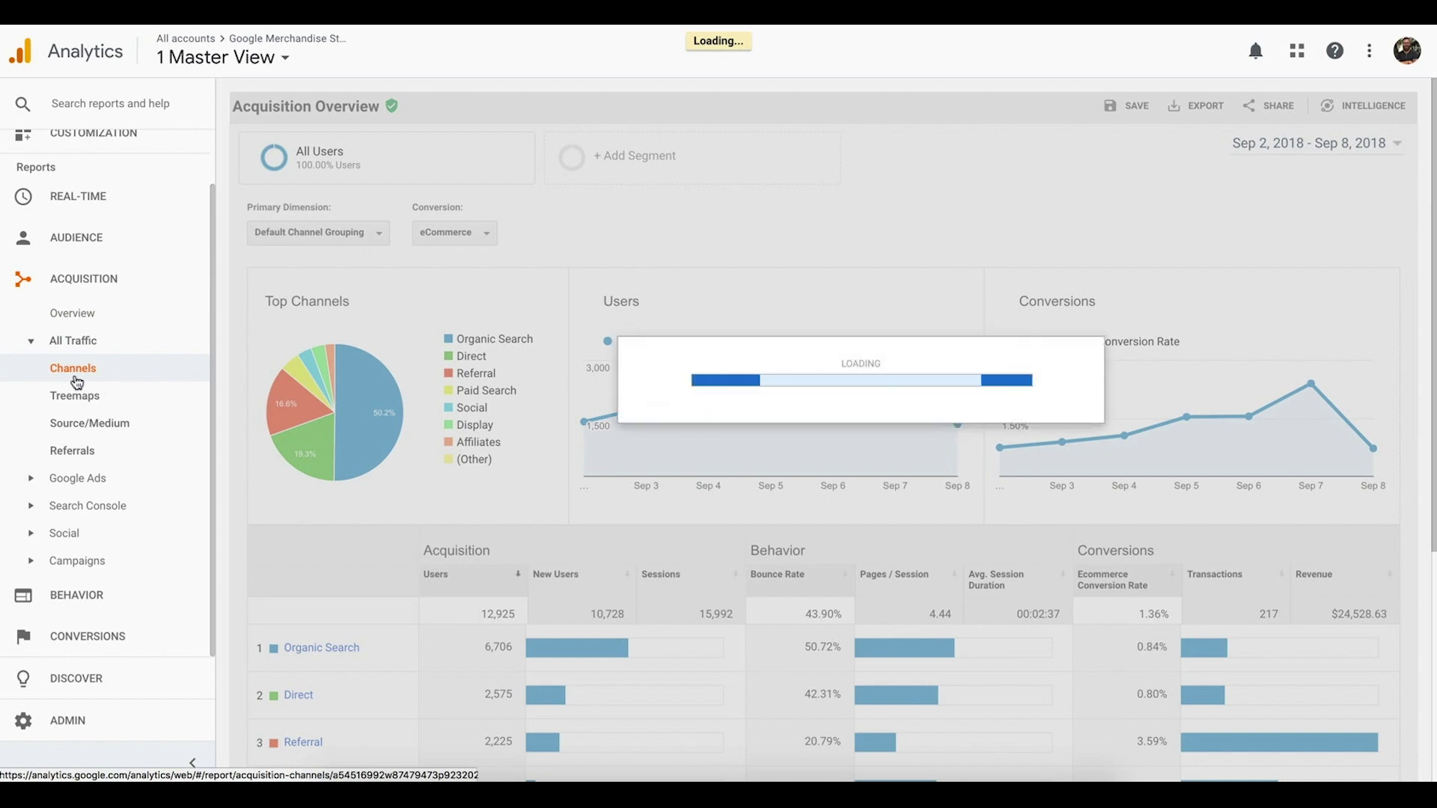
{"action": "scroll", "coordinate": [405, 429], "scroll_direction": "down", "scroll_amount": 2}
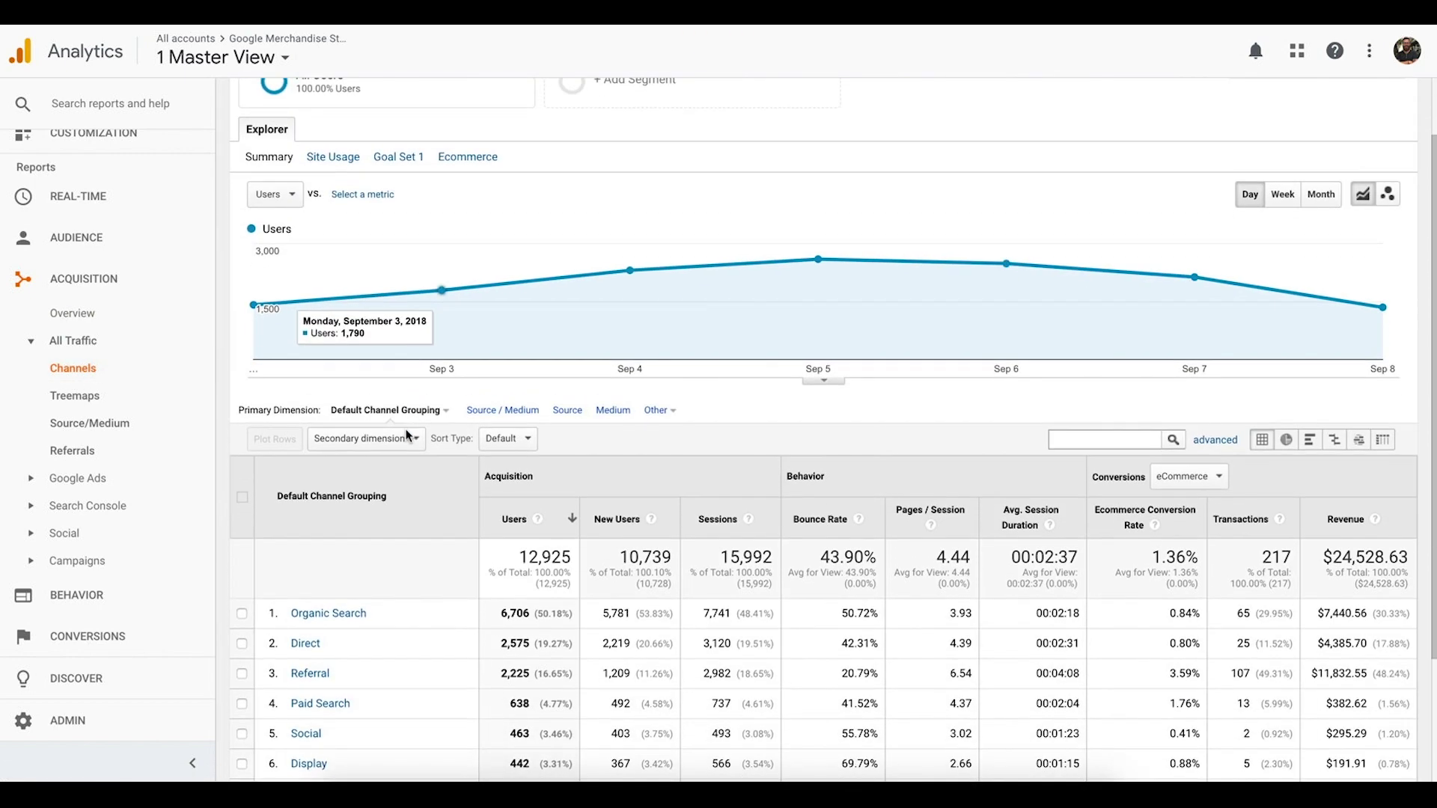
{"action": "scroll", "coordinate": [406, 434], "scroll_direction": "down", "scroll_amount": 1}
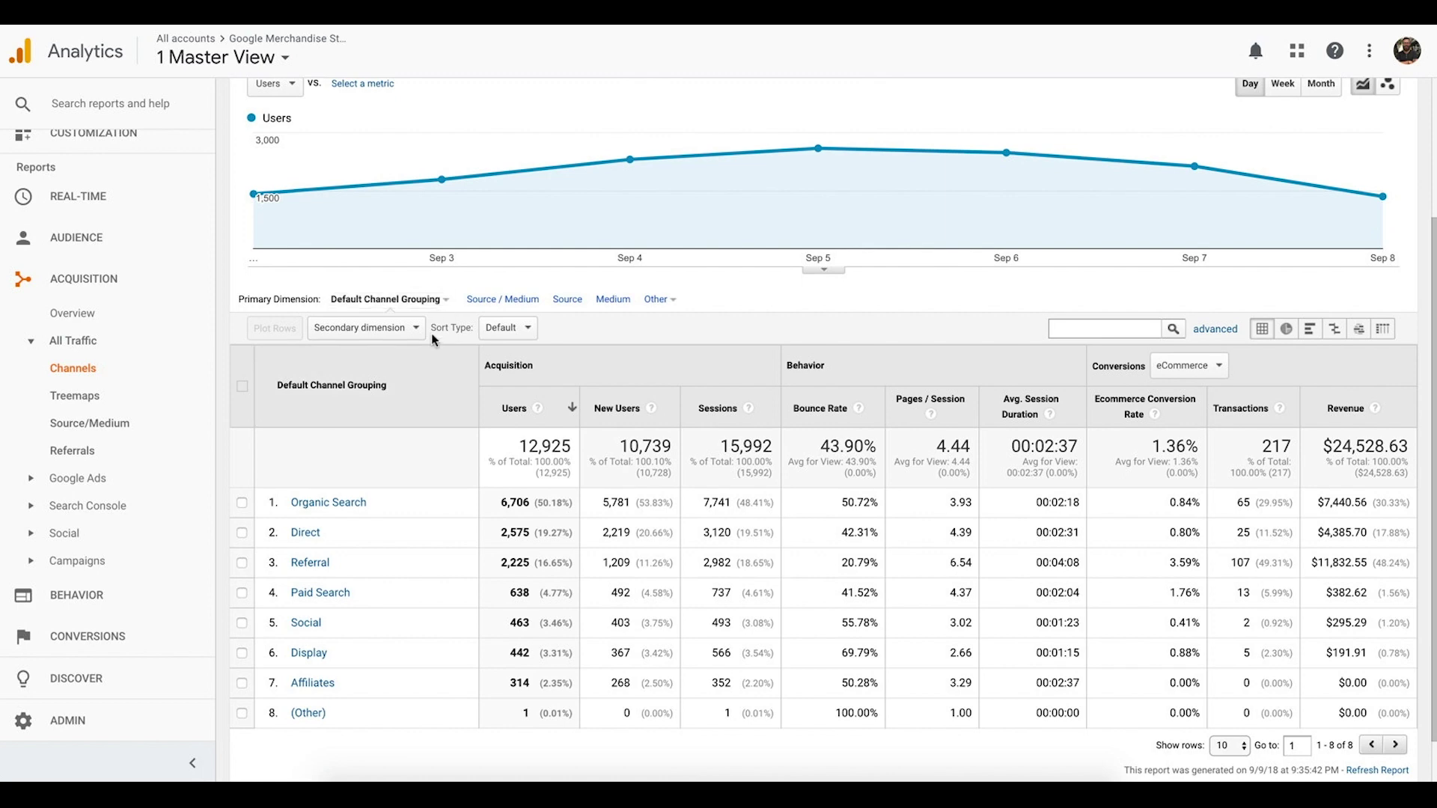
{"action": "scroll", "coordinate": [398, 480], "scroll_direction": "up", "scroll_amount": 3}
{"action": "scroll", "coordinate": [397, 480], "scroll_direction": "down", "scroll_amount": 1}
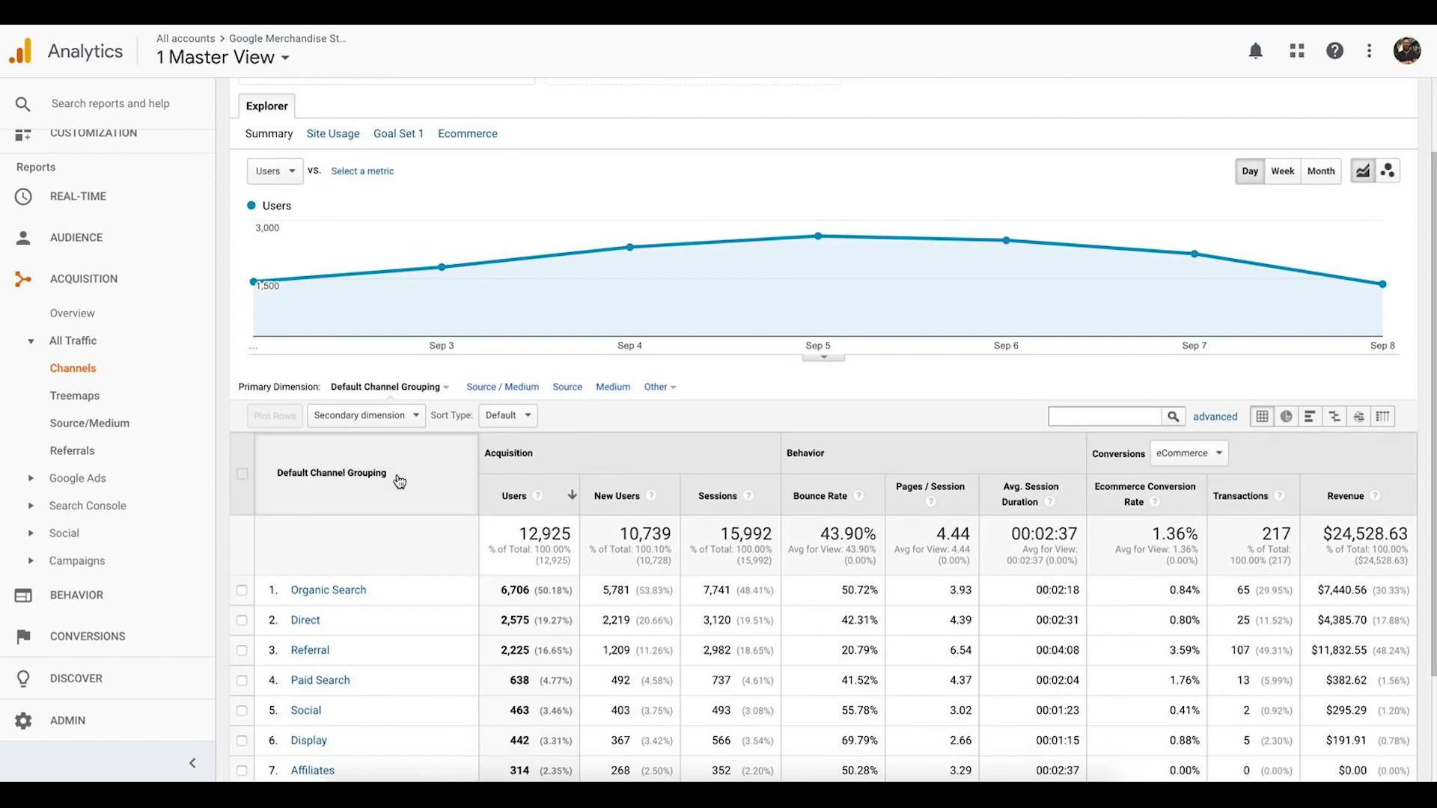
{"action": "scroll", "coordinate": [264, 439], "scroll_direction": "down", "scroll_amount": 2}
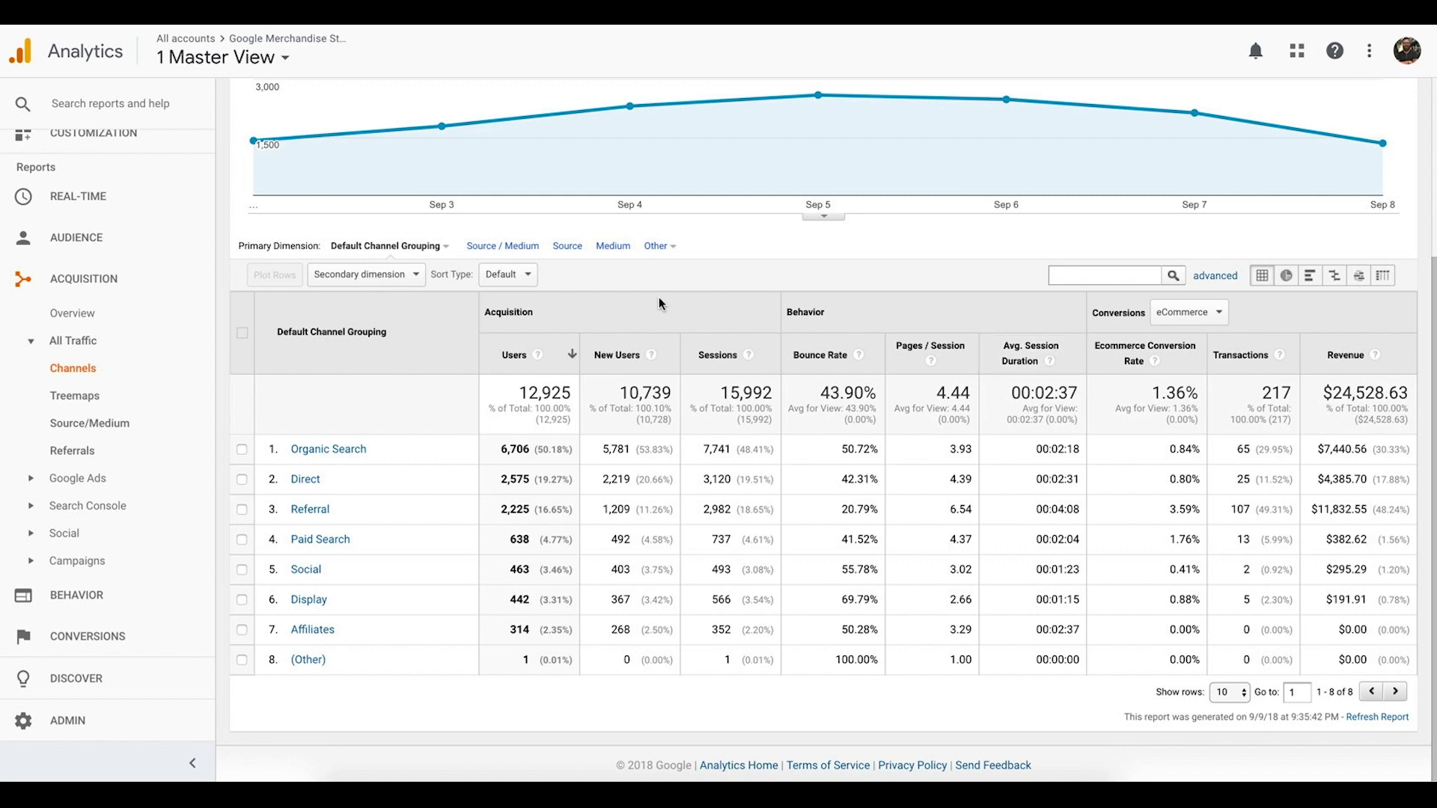
{"action": "left_click", "coordinate": [1203, 281]}
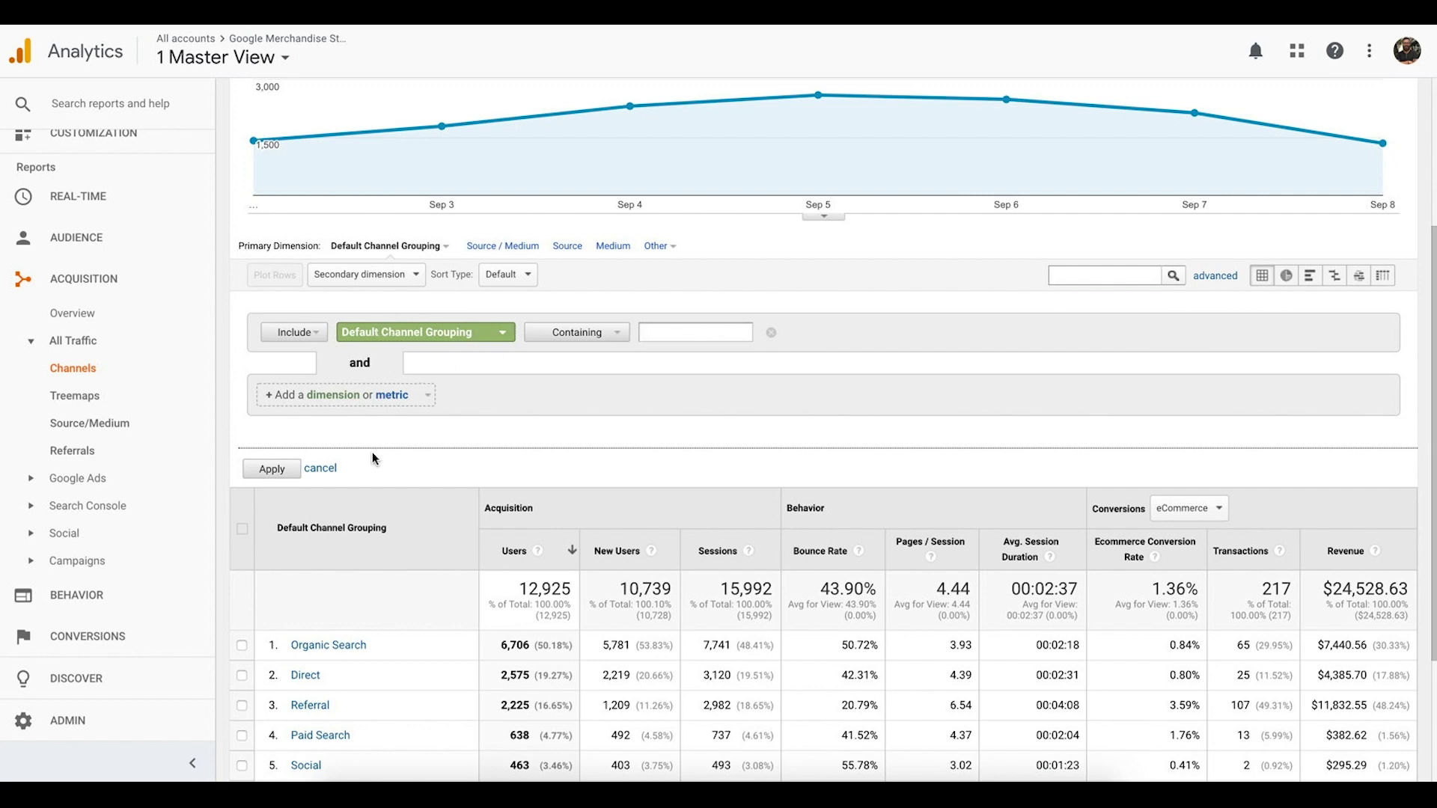
{"action": "left_click", "coordinate": [325, 472]}
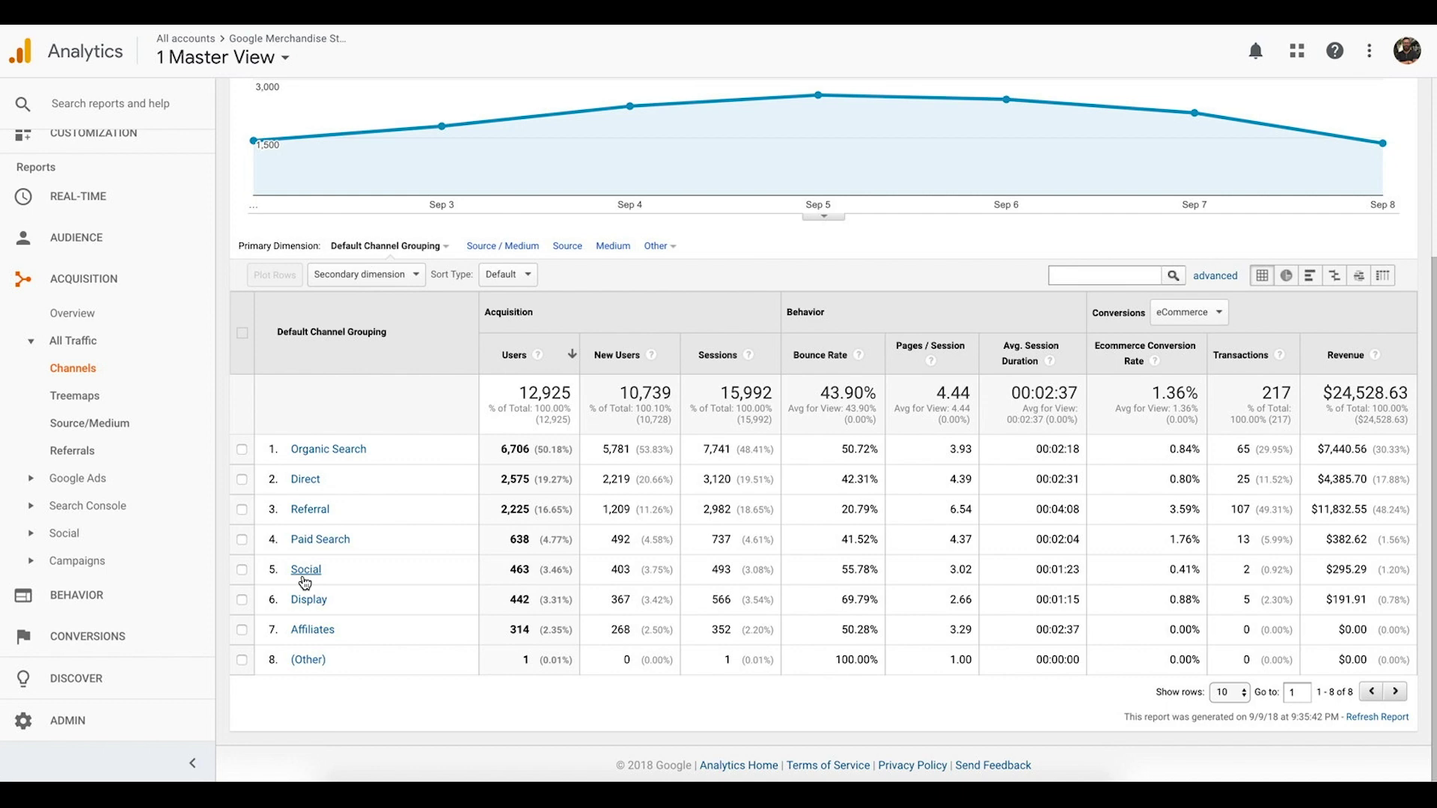
- Drill into Organic Search, view it by Source, then by Landing Page with /home at 4,311 users
{"action": "left_click", "coordinate": [316, 450]}
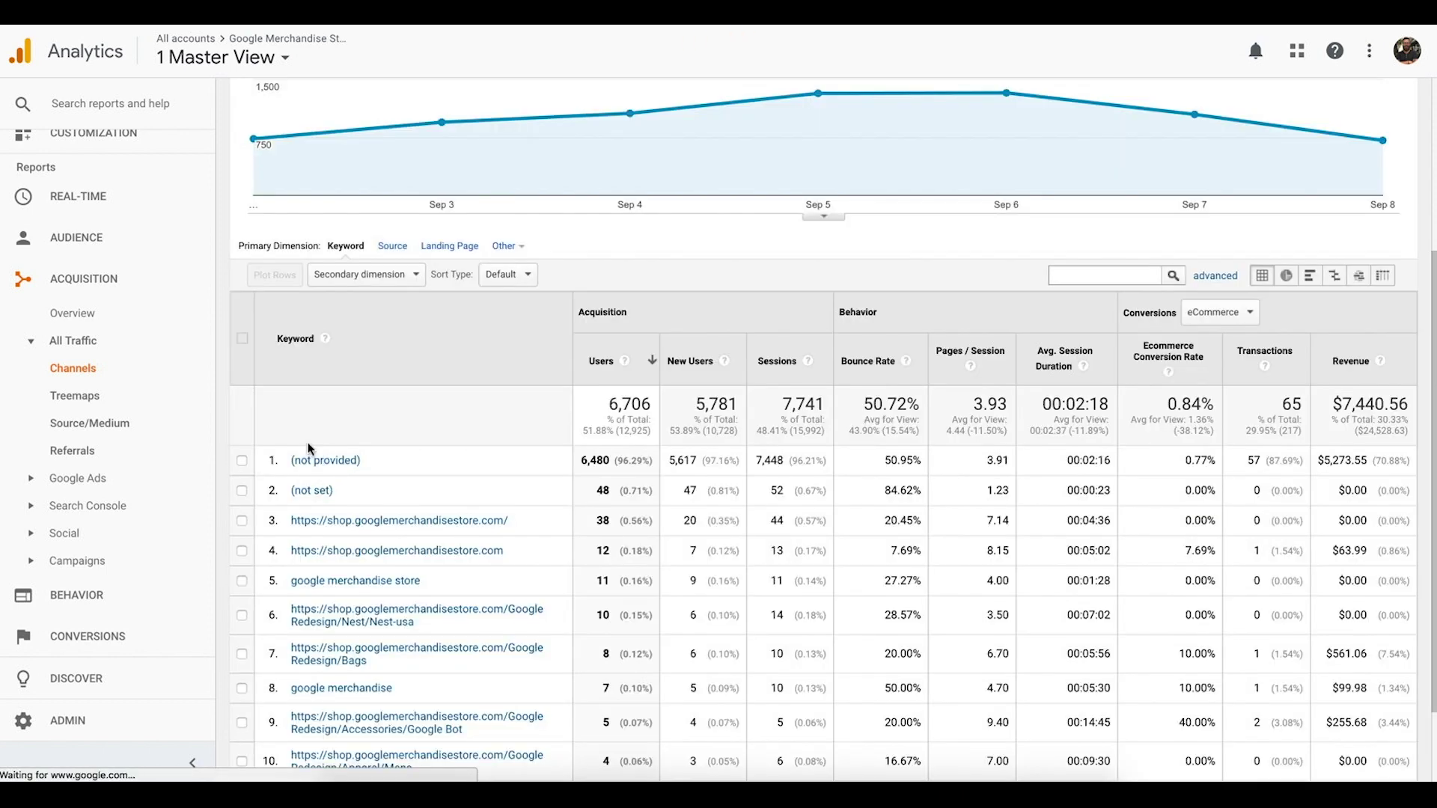
{"action": "scroll", "coordinate": [308, 448], "scroll_direction": "down", "scroll_amount": 1}
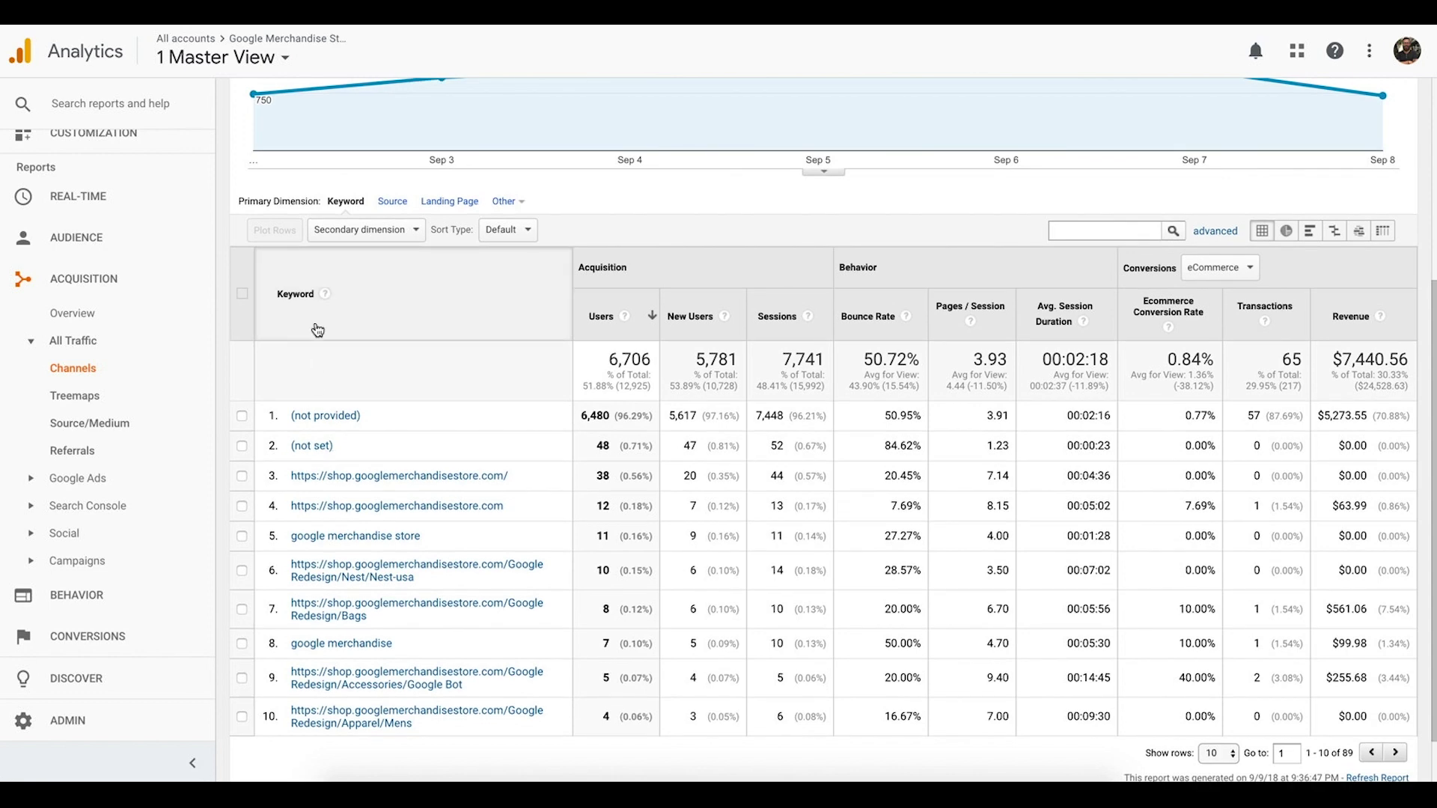
{"action": "scroll", "coordinate": [313, 321], "scroll_direction": "down", "scroll_amount": 1}
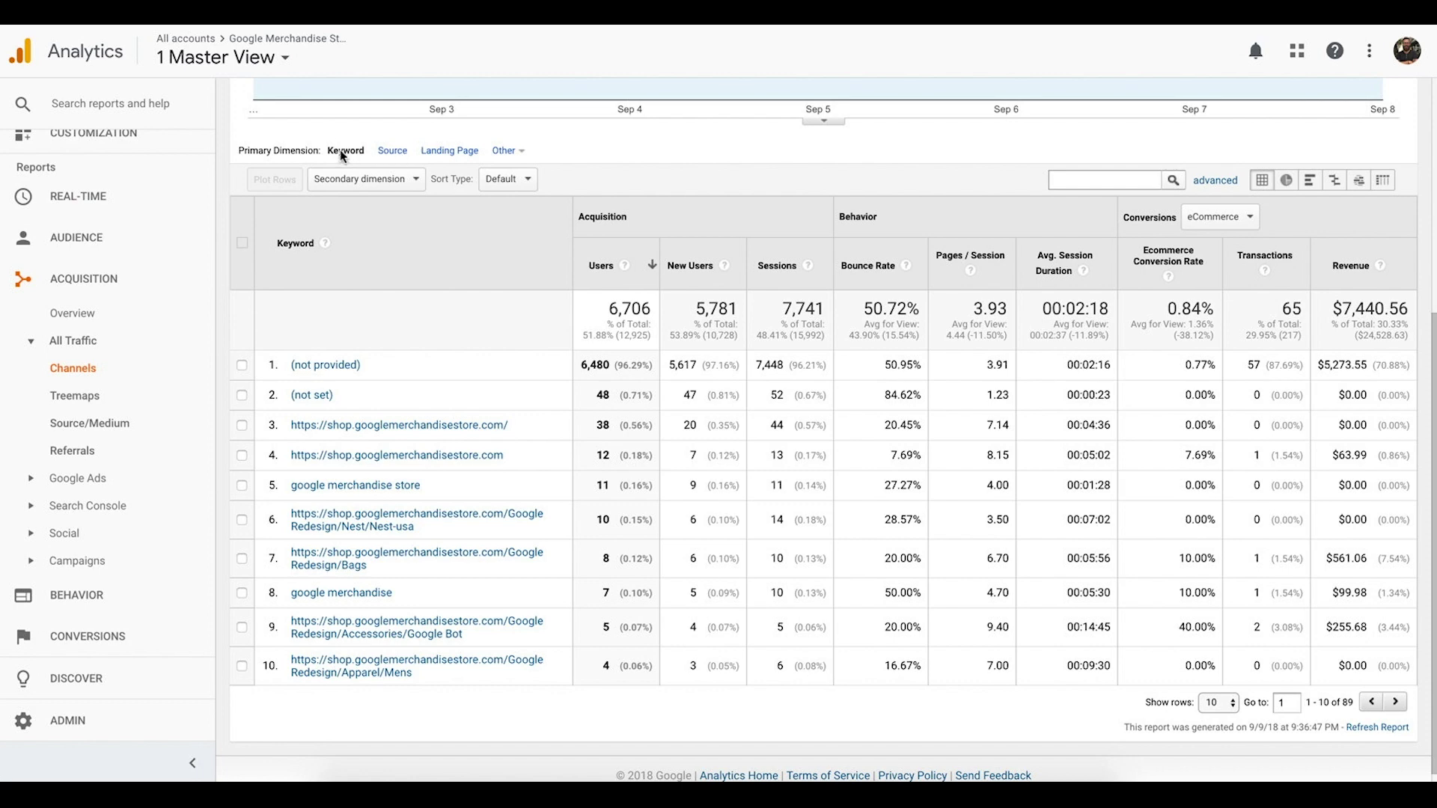
{"action": "left_click", "coordinate": [393, 153]}
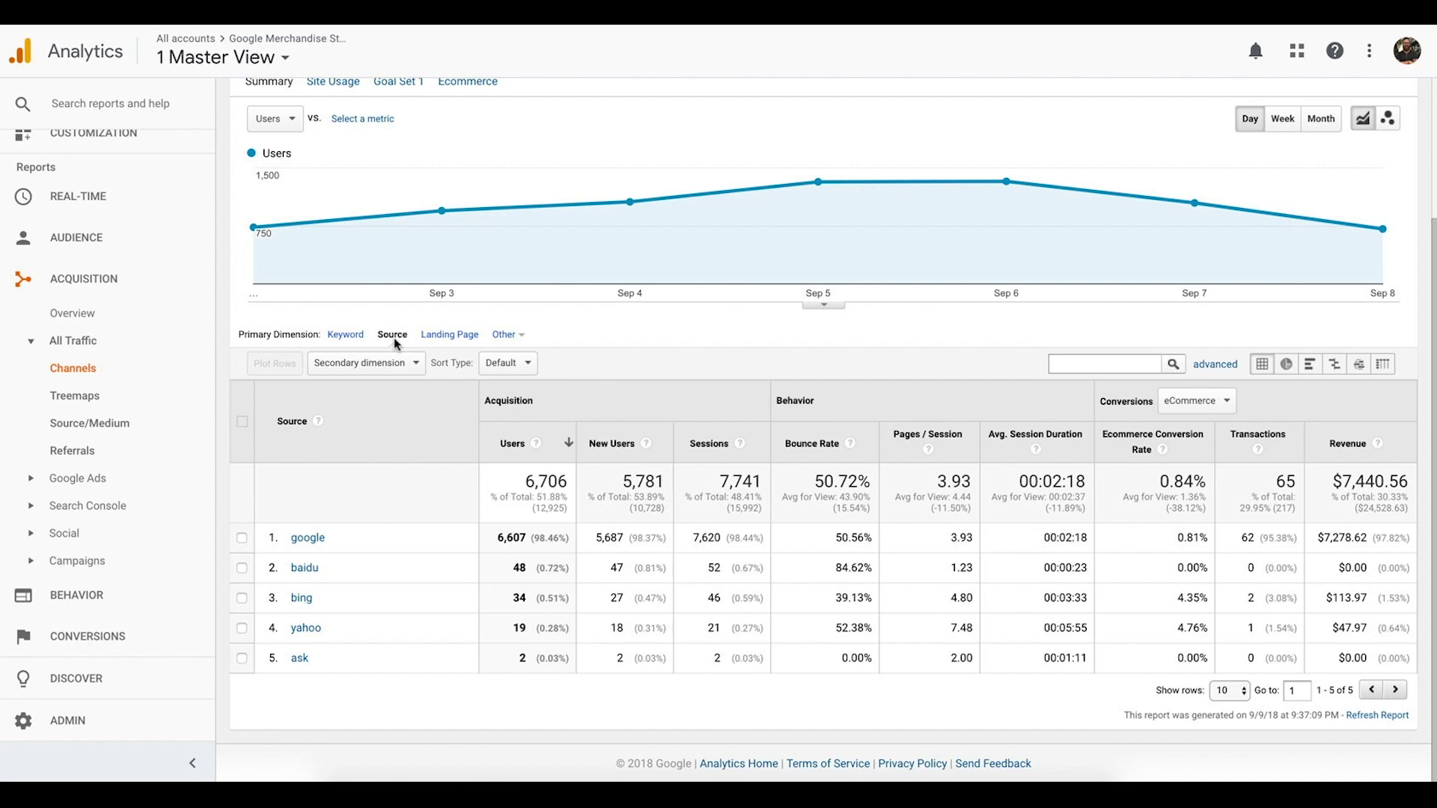
{"action": "left_click", "coordinate": [452, 334]}
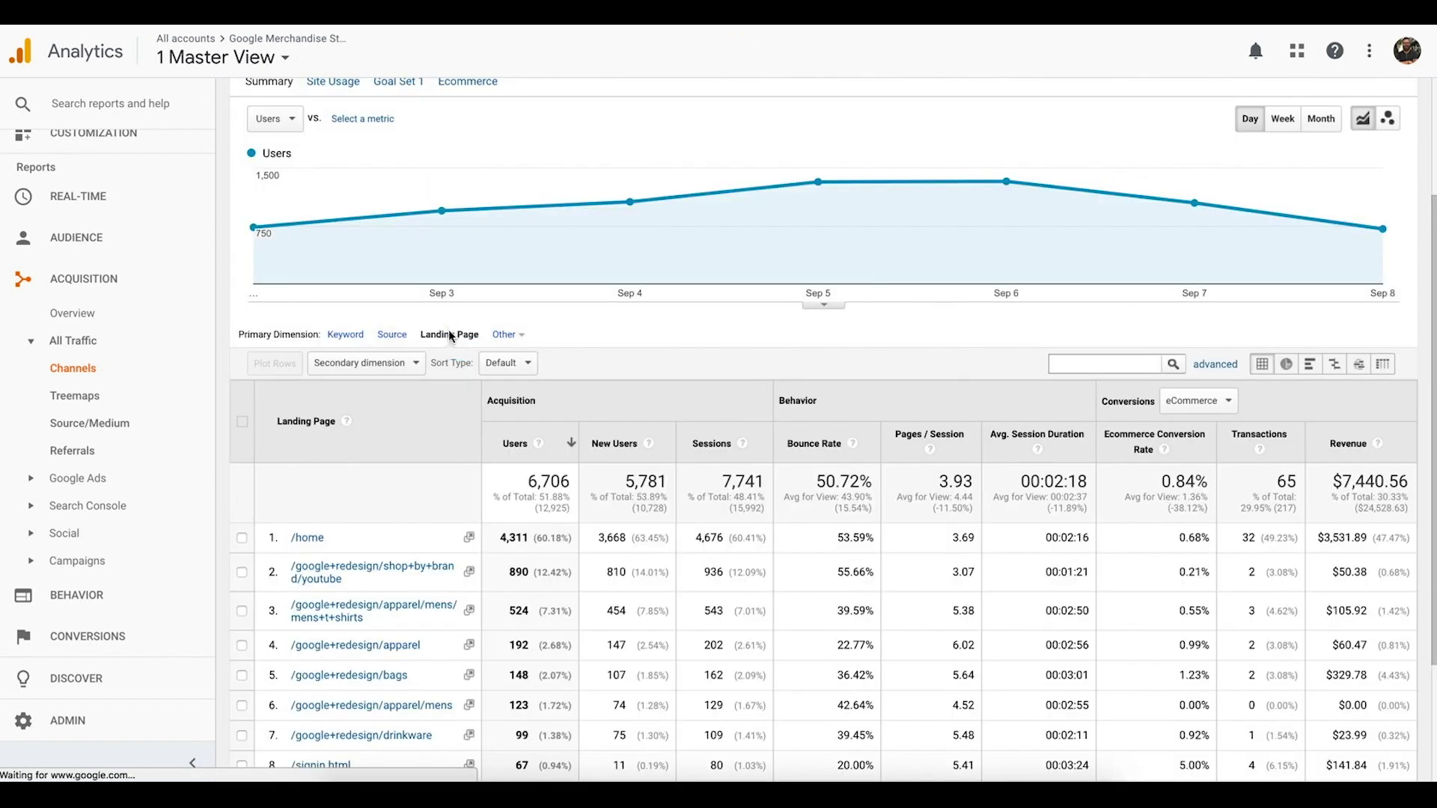
{"action": "scroll", "coordinate": [449, 337], "scroll_direction": "down", "scroll_amount": 2}
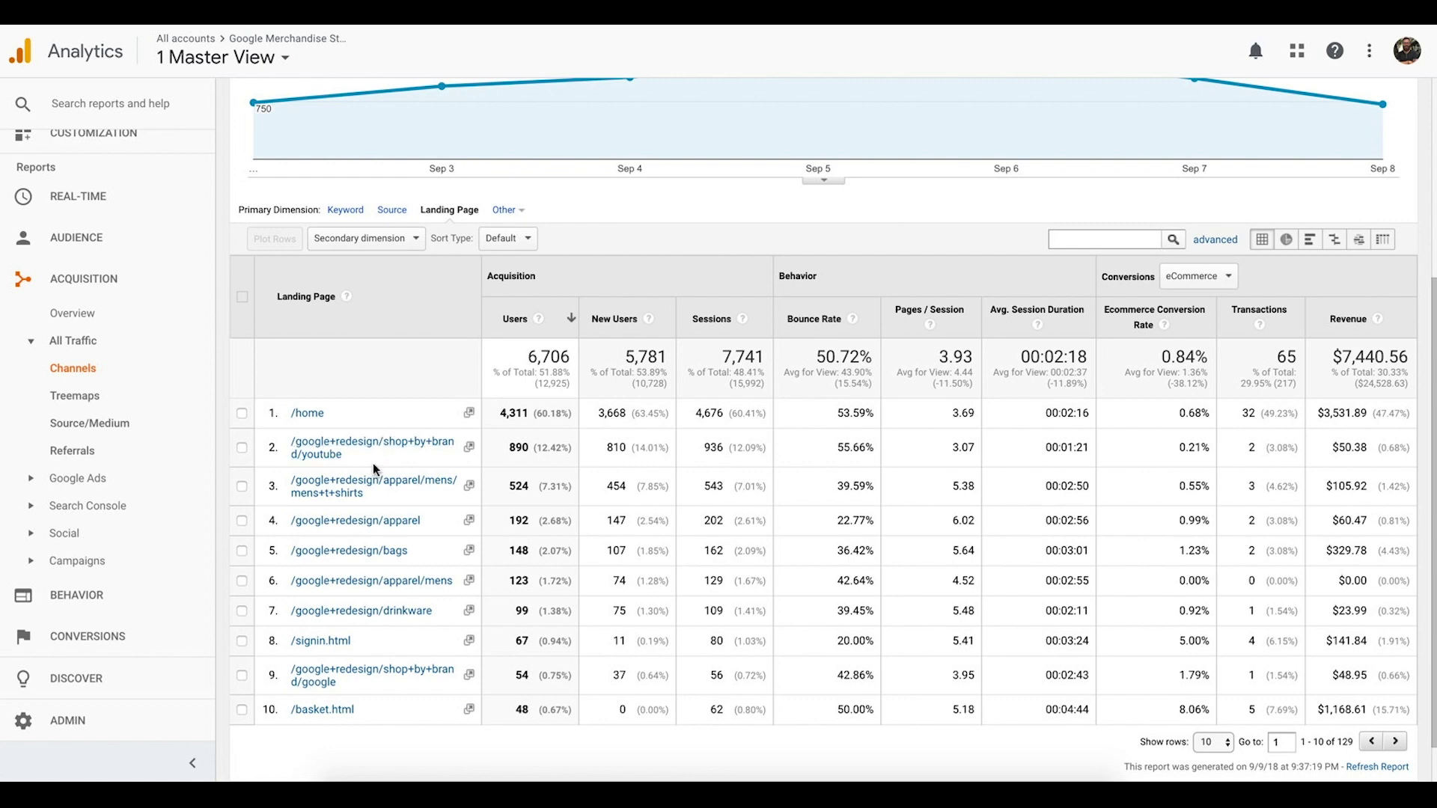
{"action": "scroll", "coordinate": [392, 464], "scroll_direction": "up", "scroll_amount": 1}
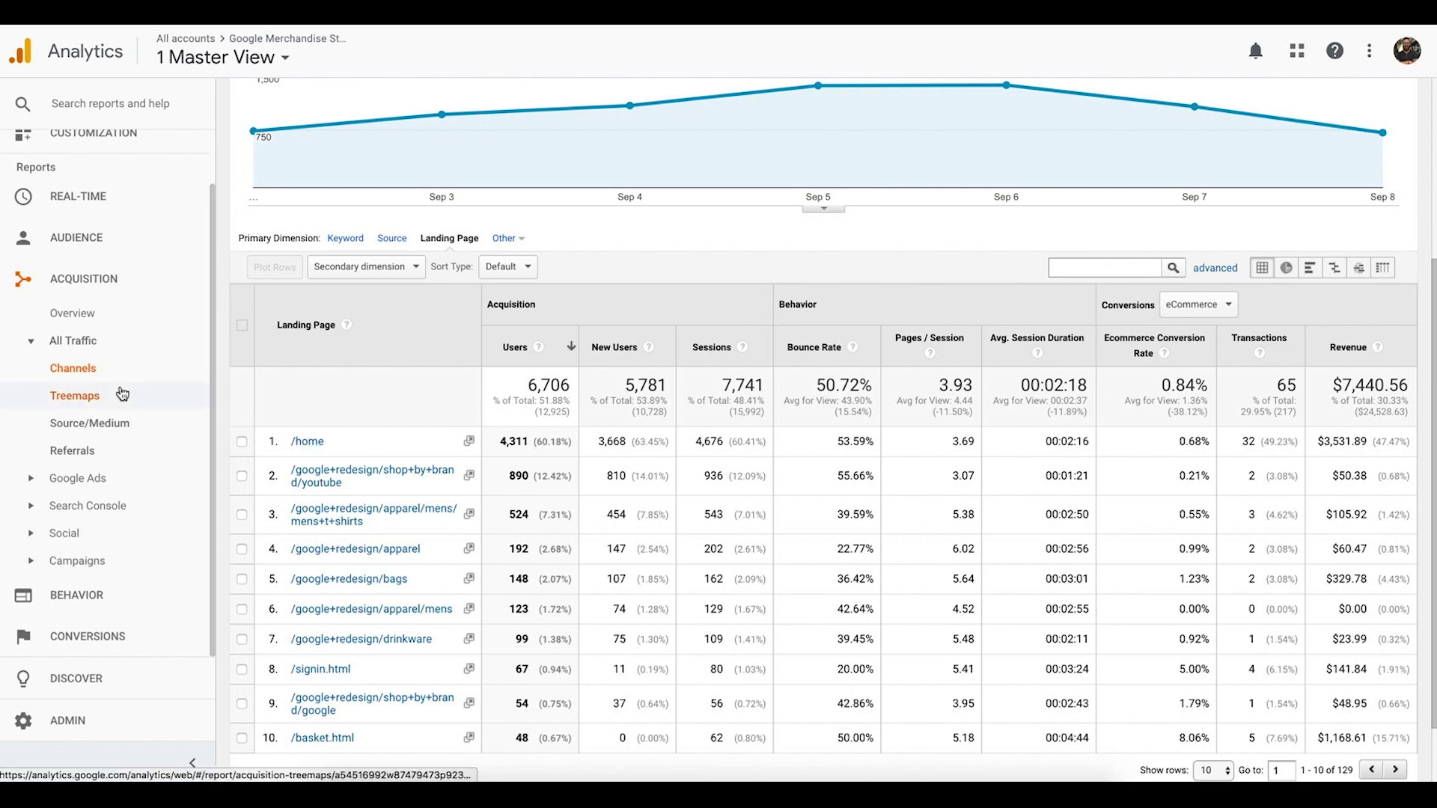
- Go back to the All Traffic Channels report
{"action": "left_click", "coordinate": [82, 378]}
{"action": "scroll", "coordinate": [412, 407], "scroll_direction": "up", "scroll_amount": 2}
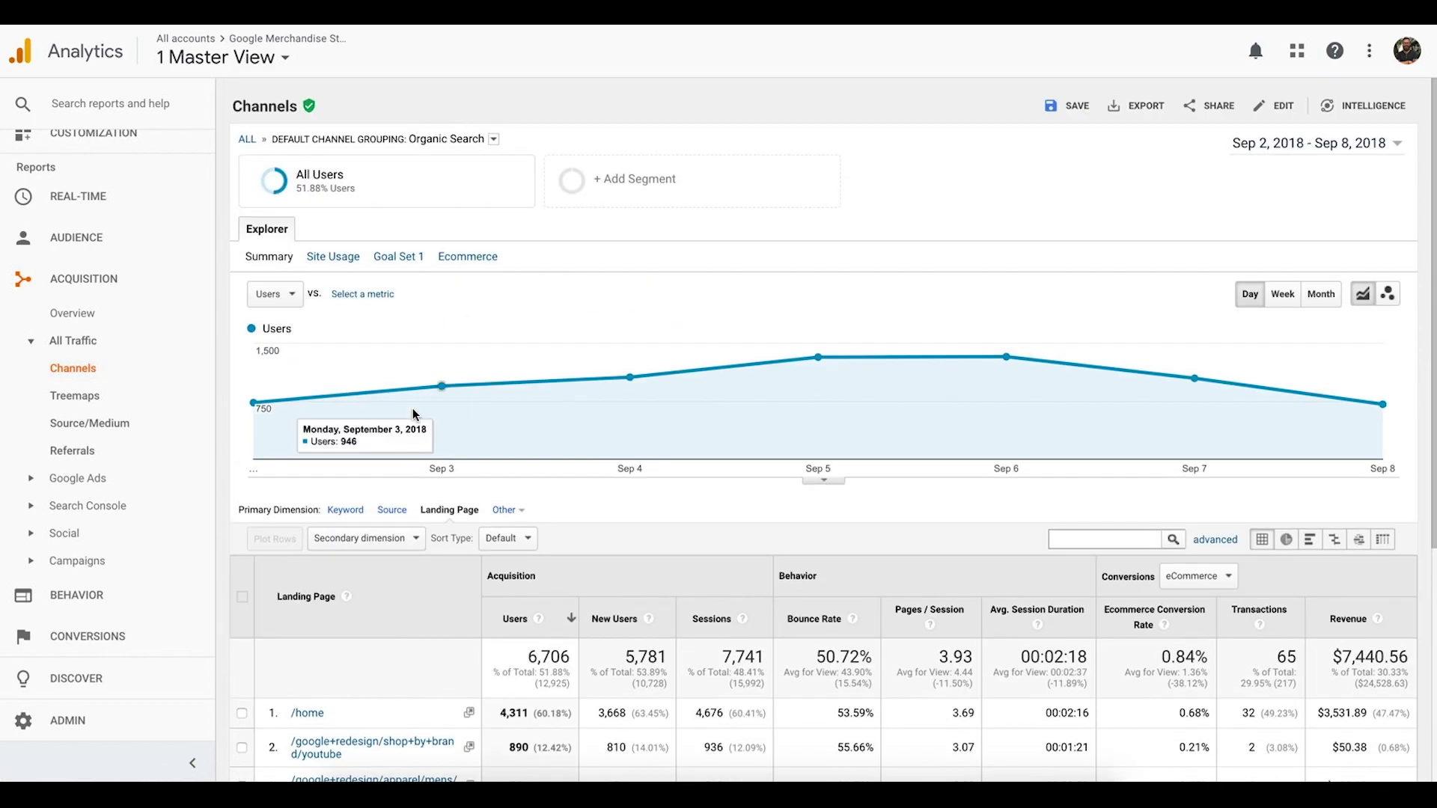
{"action": "scroll", "coordinate": [411, 407], "scroll_direction": "down", "scroll_amount": 5}
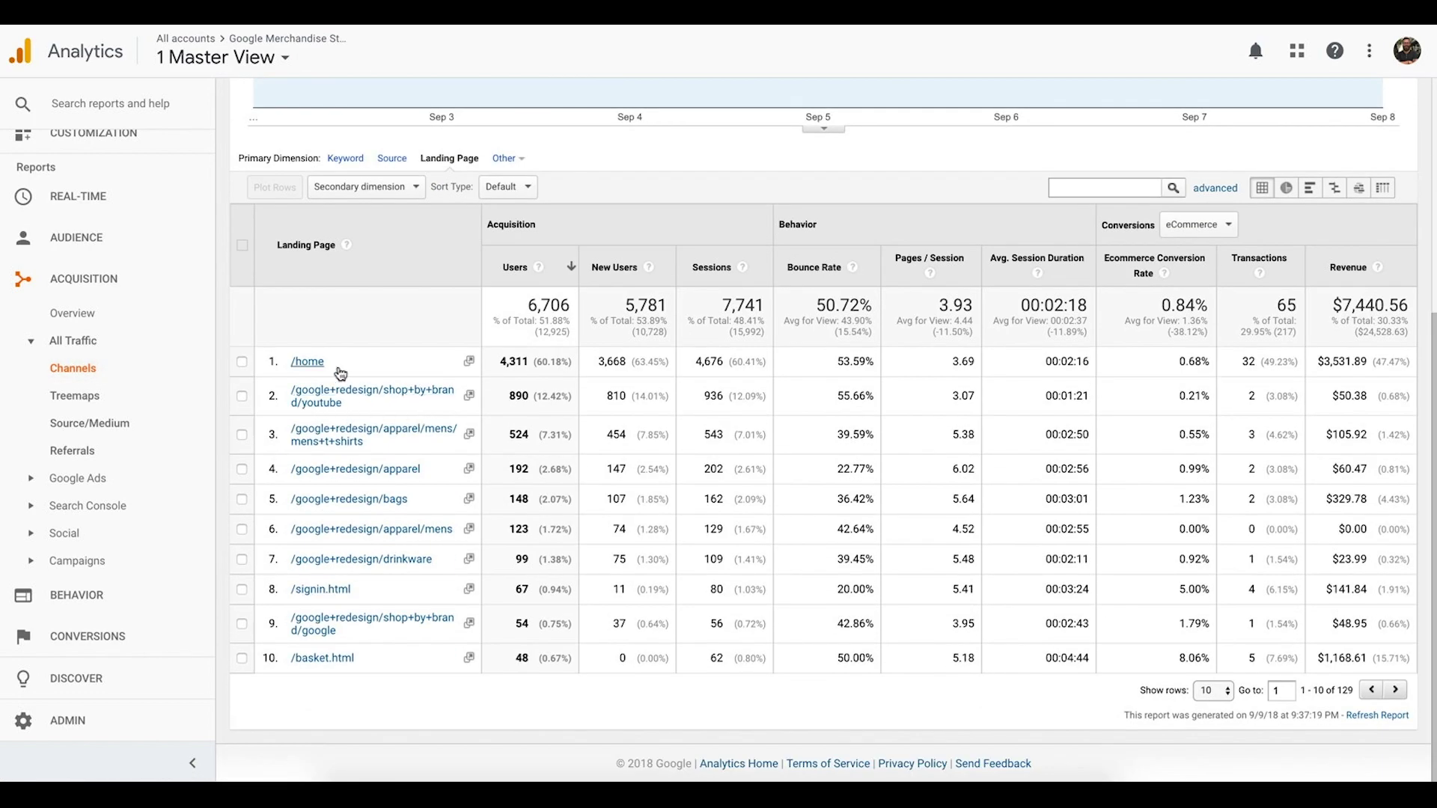
{"action": "scroll", "coordinate": [340, 374], "scroll_direction": "up", "scroll_amount": 4}
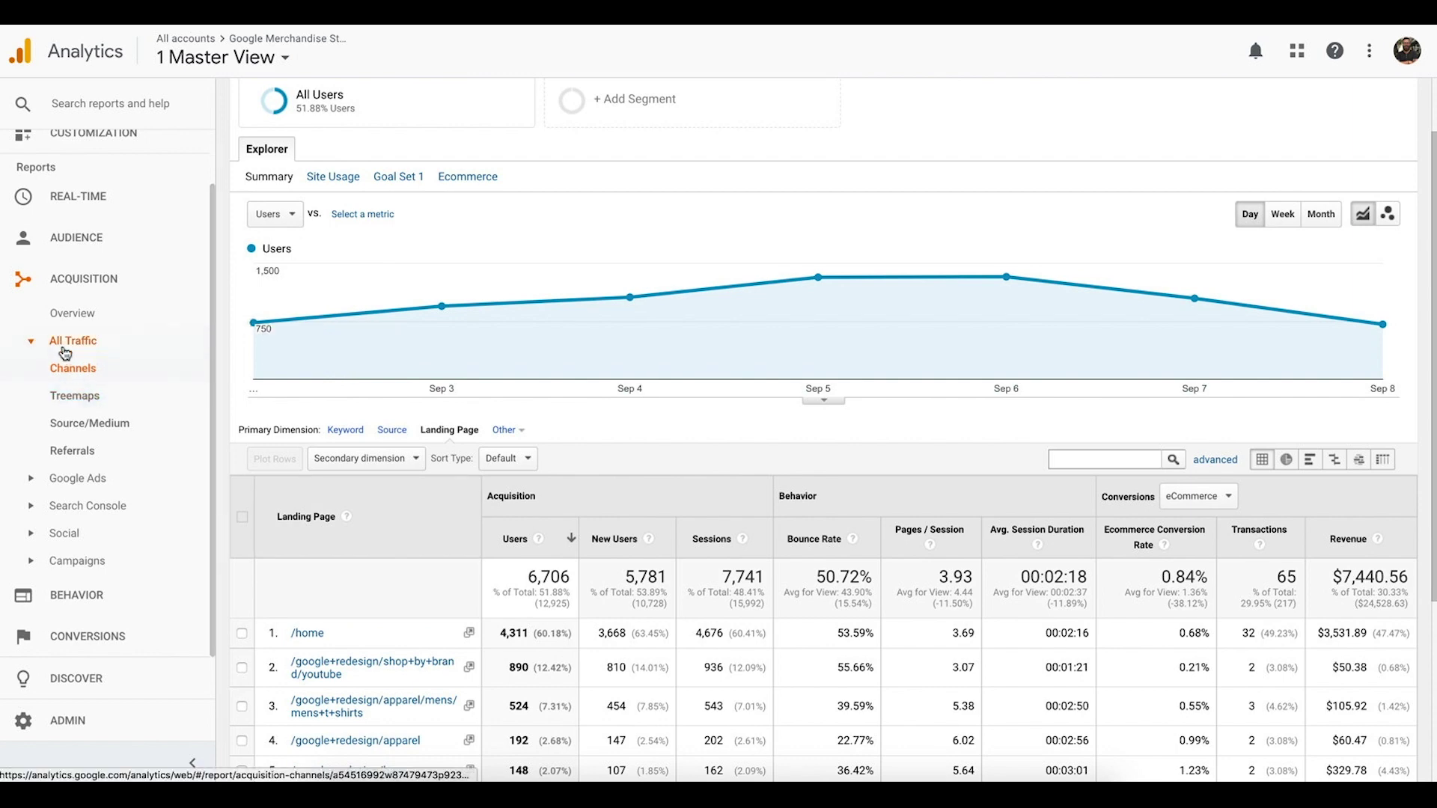
- Reopen Channels and drill into Referral, where mall.googleplex.com leads with 1,183 users
{"action": "left_click", "coordinate": [66, 340]}
{"action": "left_click", "coordinate": [75, 401]}
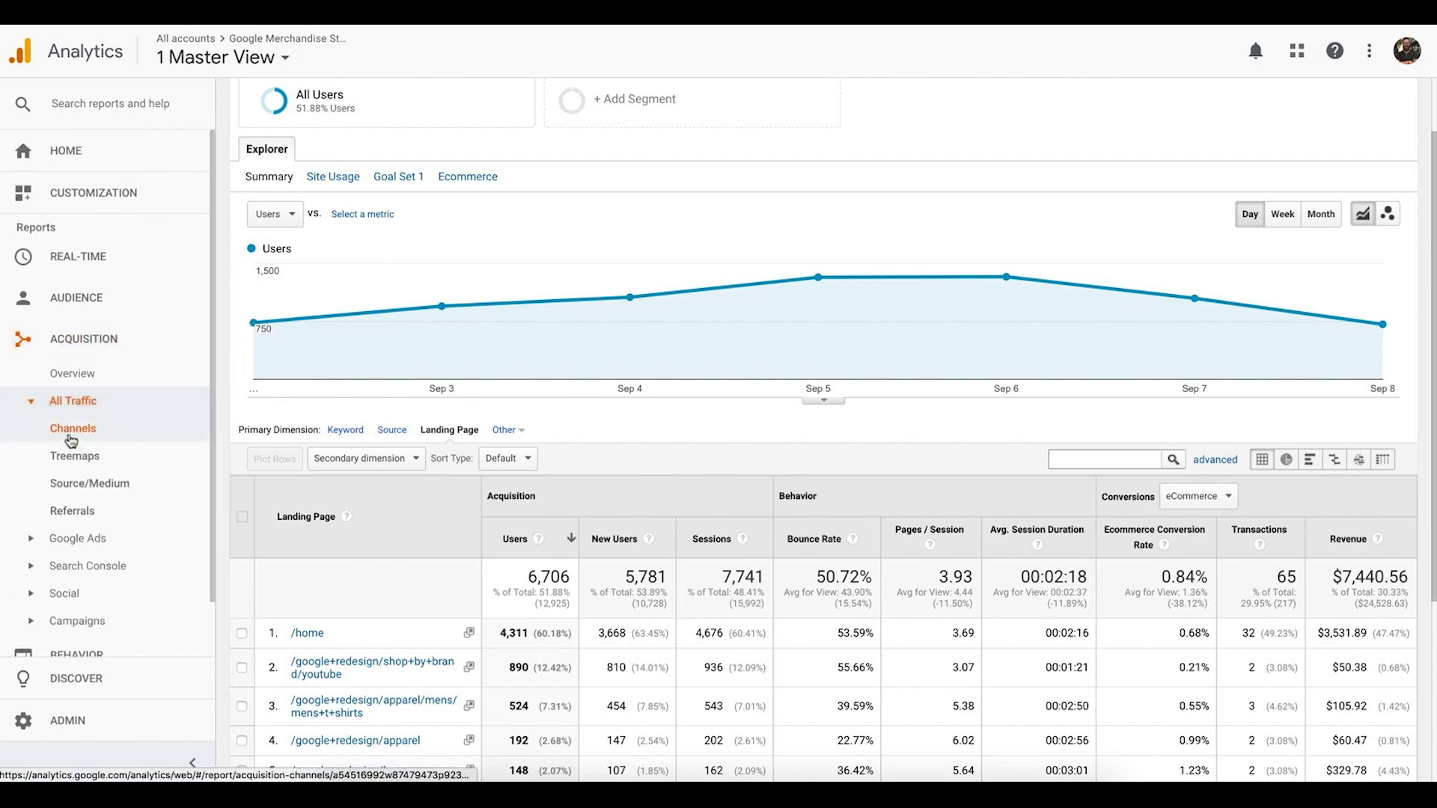
{"action": "left_click", "coordinate": [72, 373]}
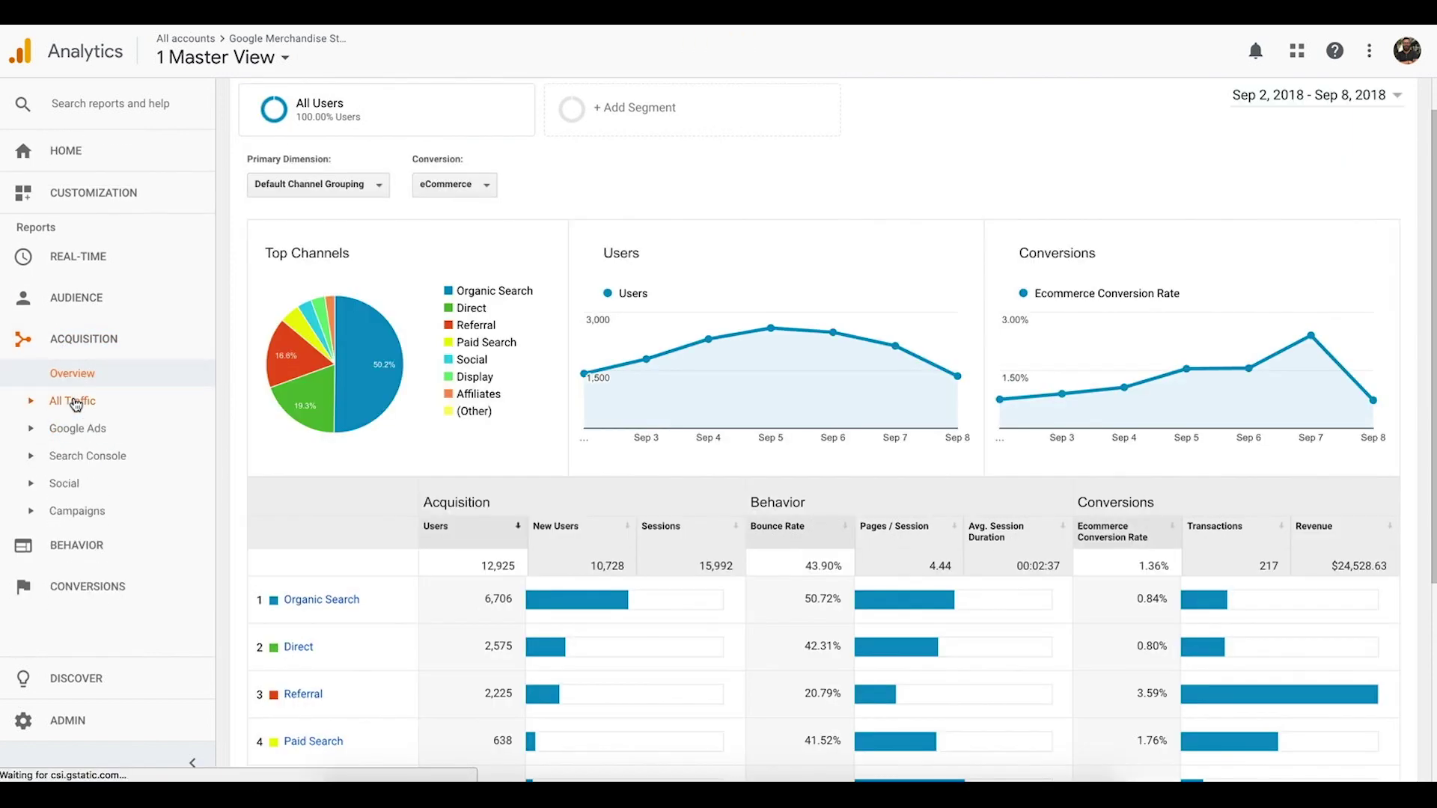
{"action": "left_click", "coordinate": [72, 402]}
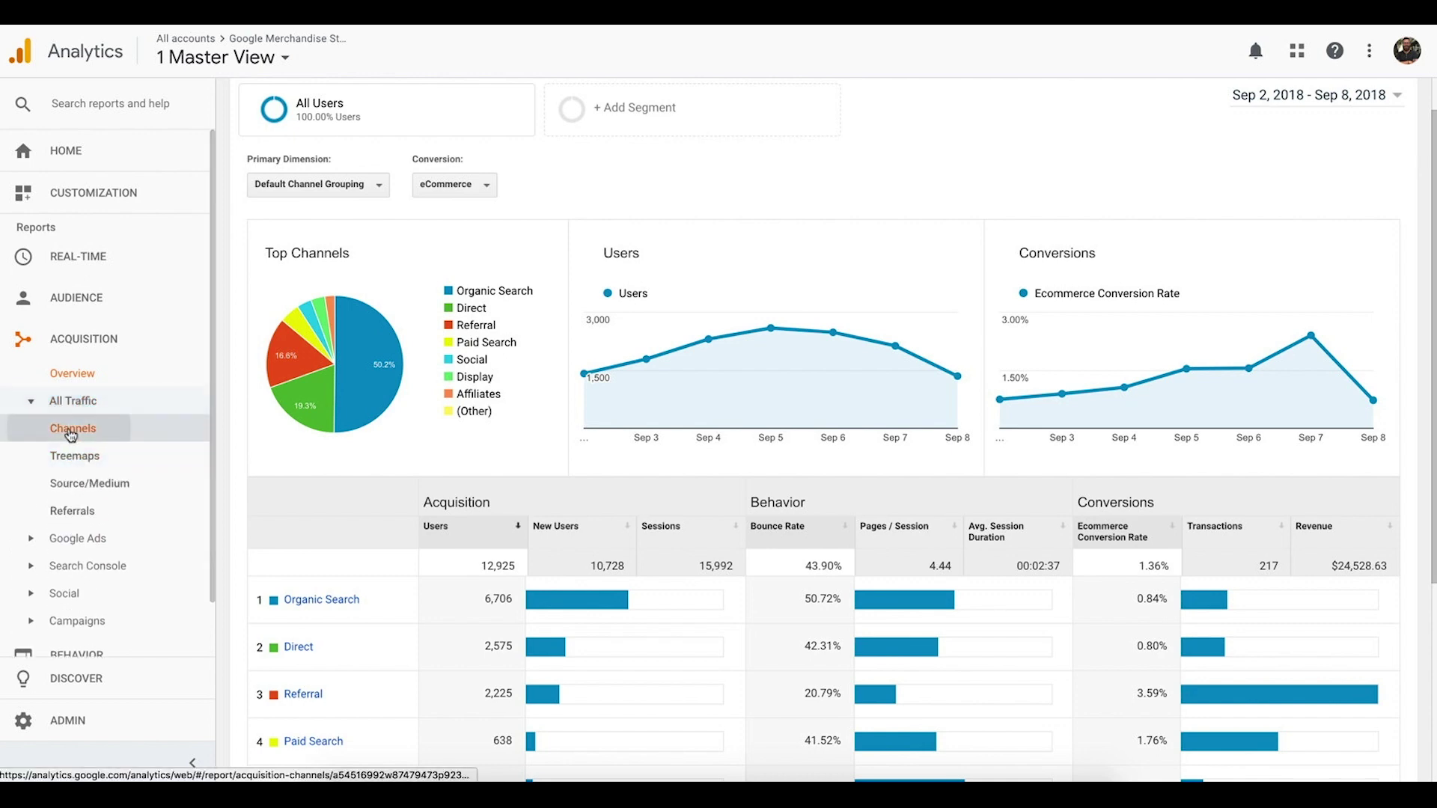
{"action": "left_click", "coordinate": [72, 431]}
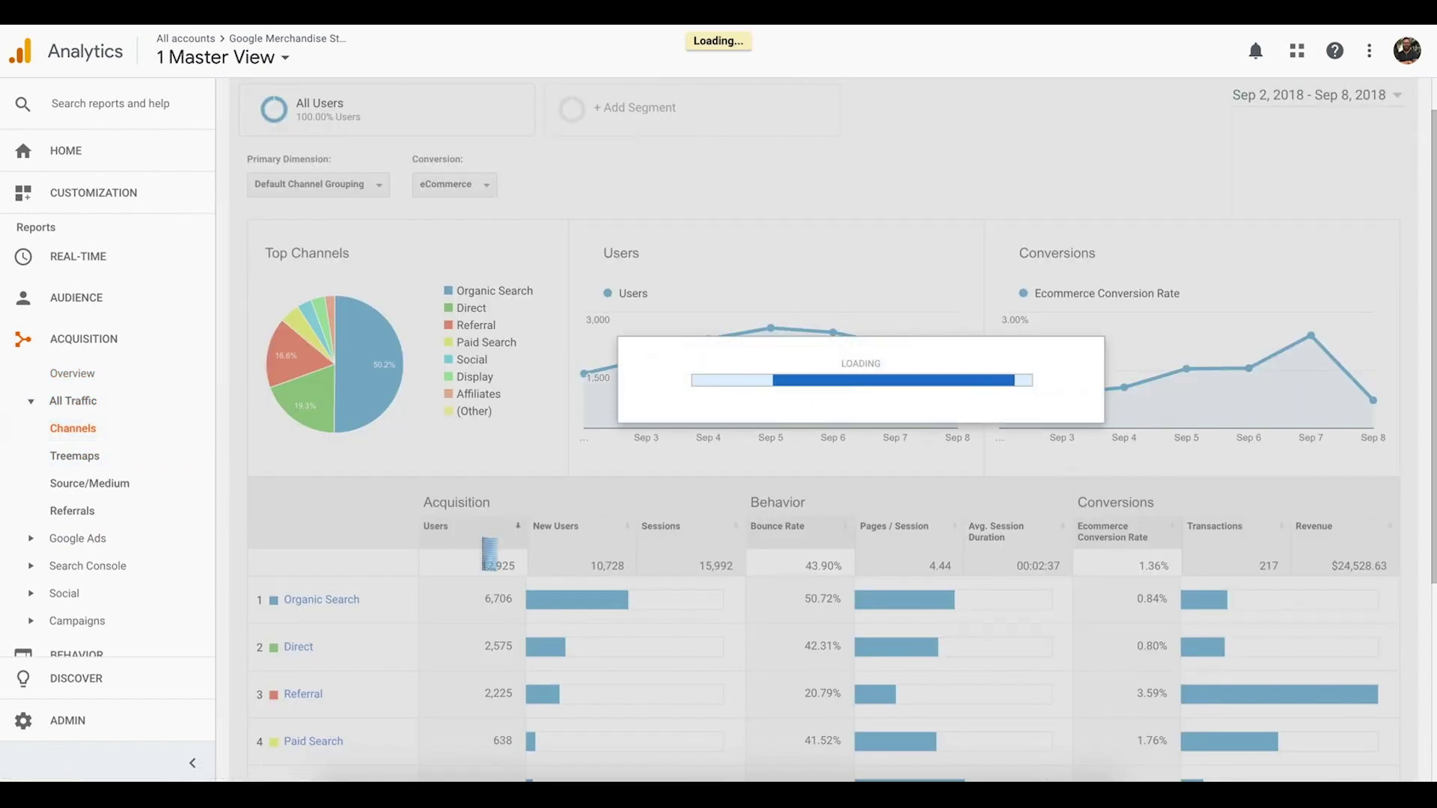
{"action": "scroll", "coordinate": [323, 487], "scroll_direction": "down", "scroll_amount": 3}
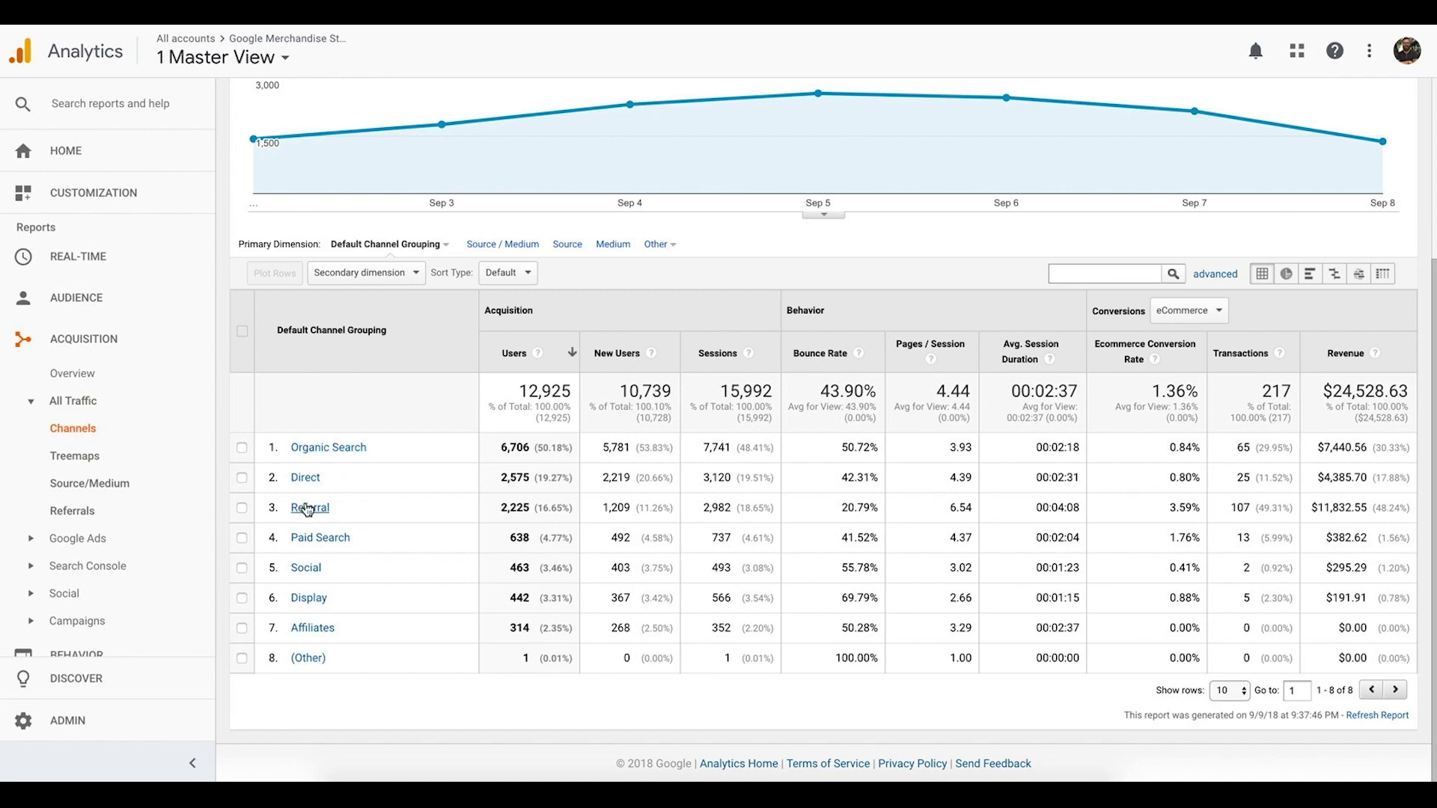
{"action": "left_click", "coordinate": [307, 509]}
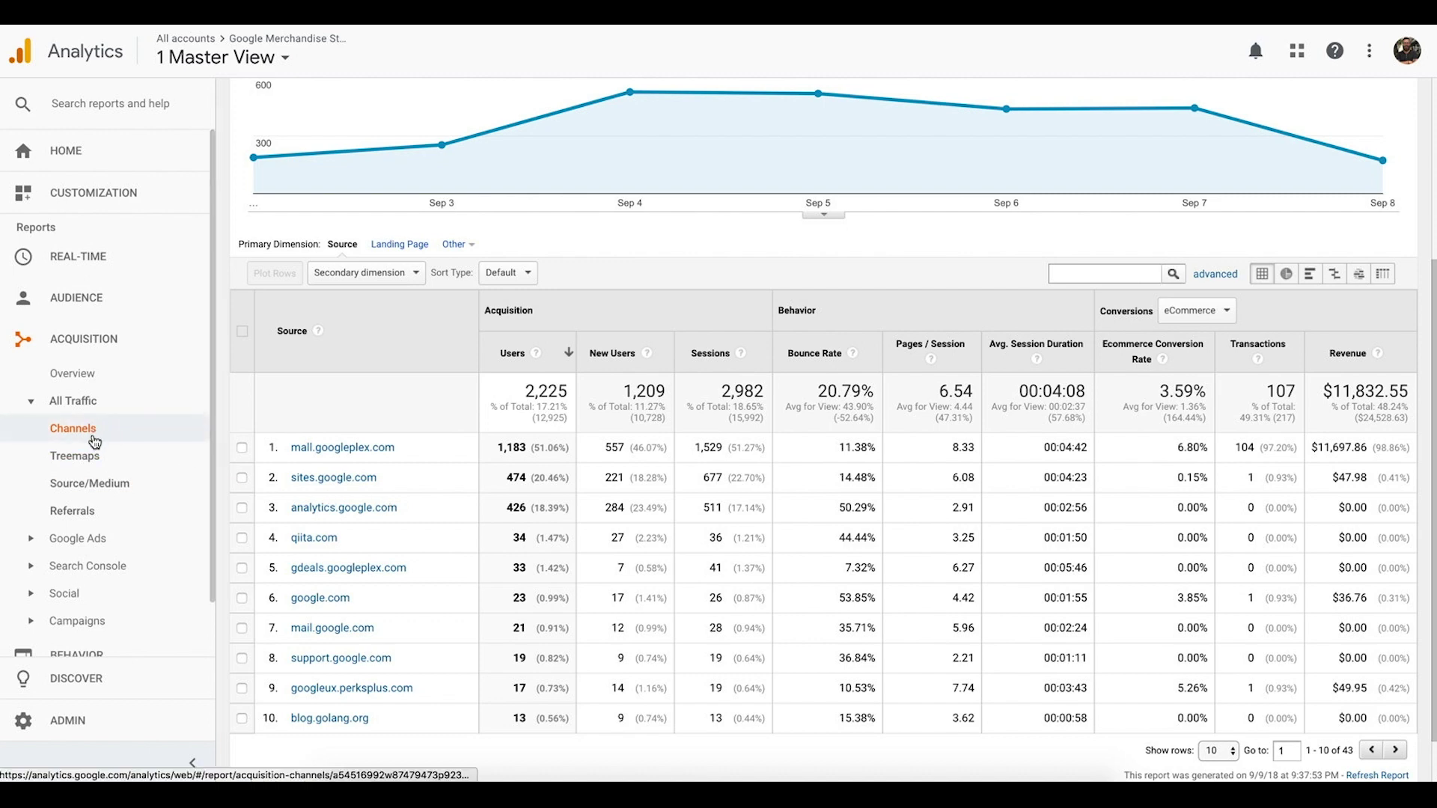
{"action": "scroll", "coordinate": [344, 587], "scroll_direction": "down", "scroll_amount": 1}
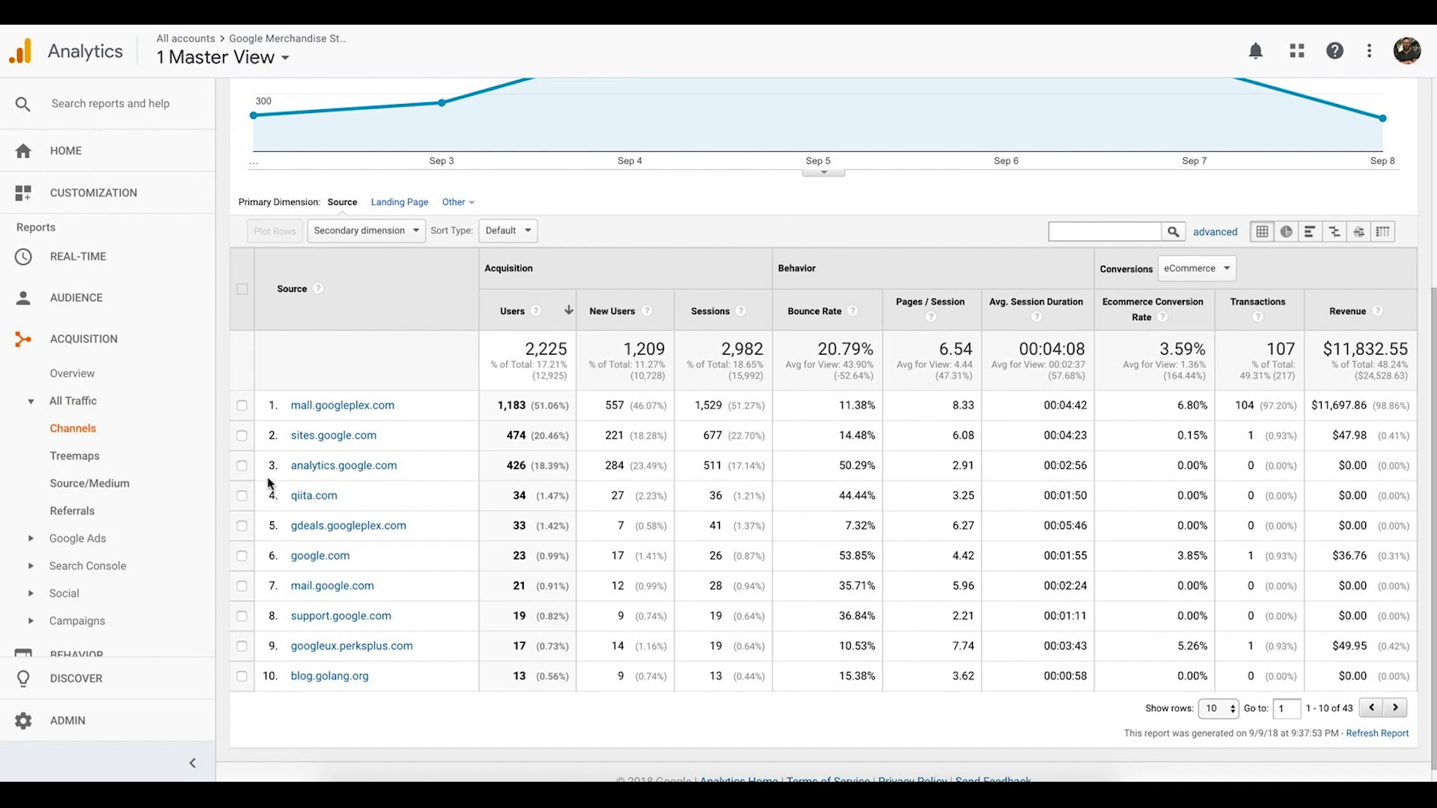
- Open the Treemaps report, boxes sized by Users and coloured by Pages / Session
{"action": "left_click", "coordinate": [81, 461]}
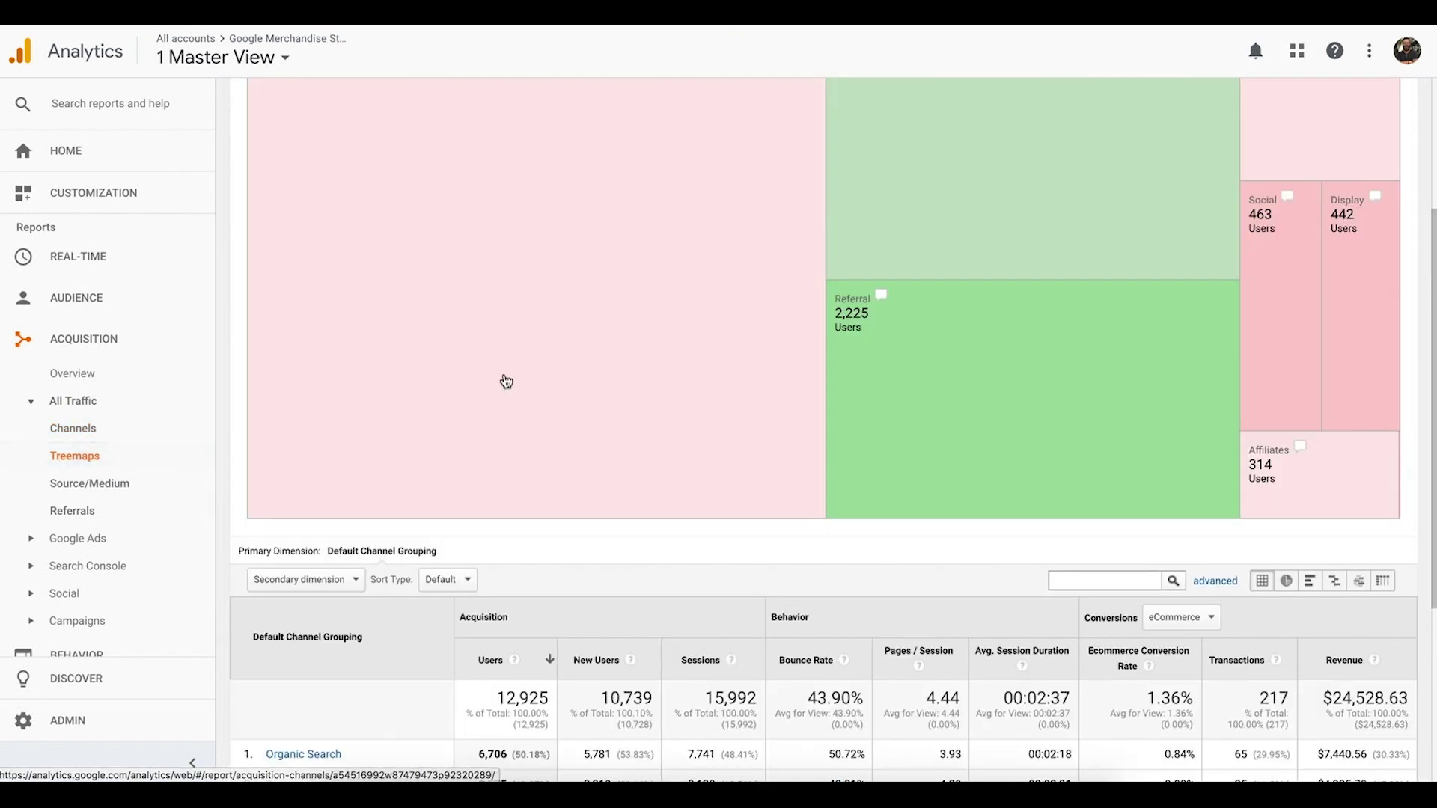
{"action": "scroll", "coordinate": [506, 382], "scroll_direction": "up", "scroll_amount": 3}
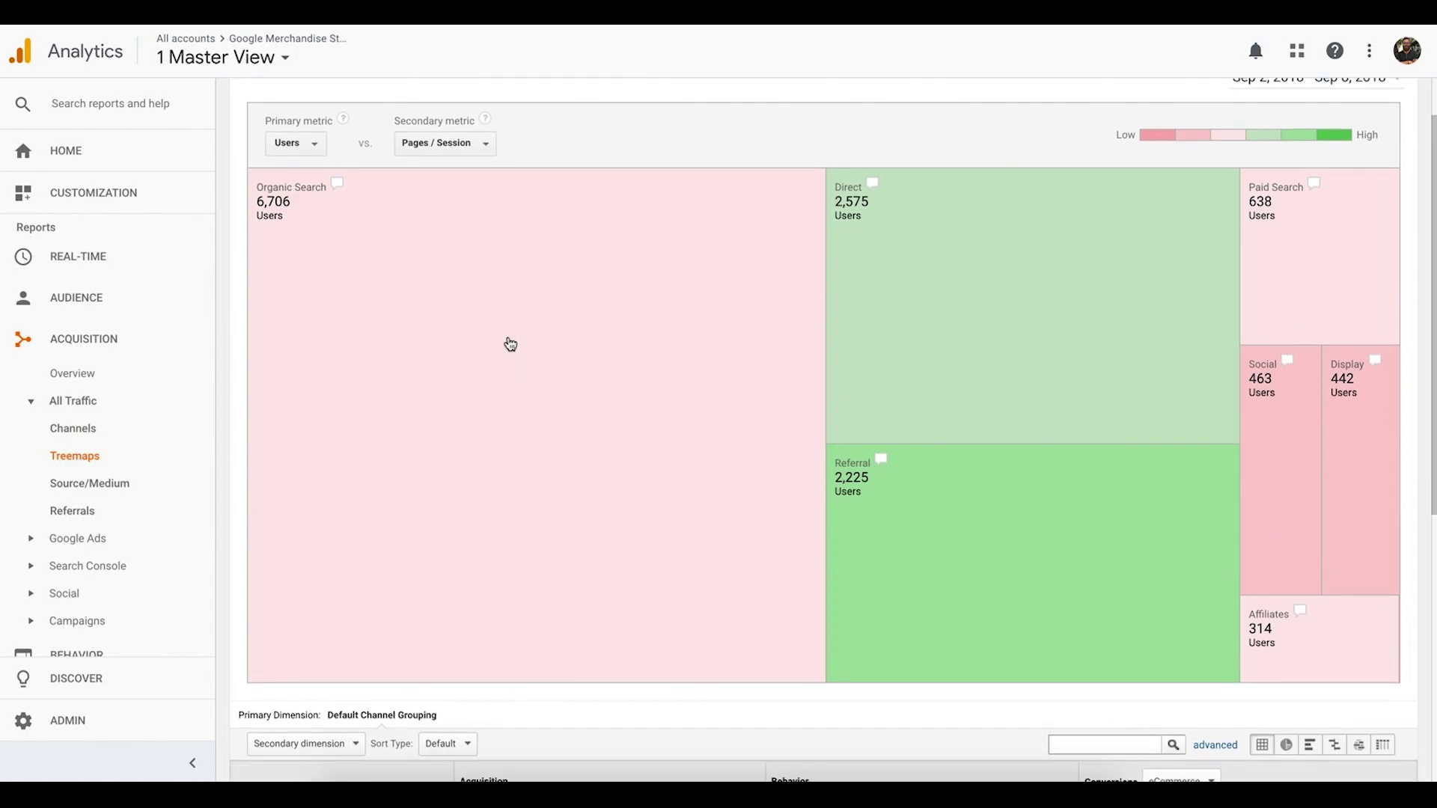
{"action": "scroll", "coordinate": [502, 322], "scroll_direction": "down", "scroll_amount": 5}
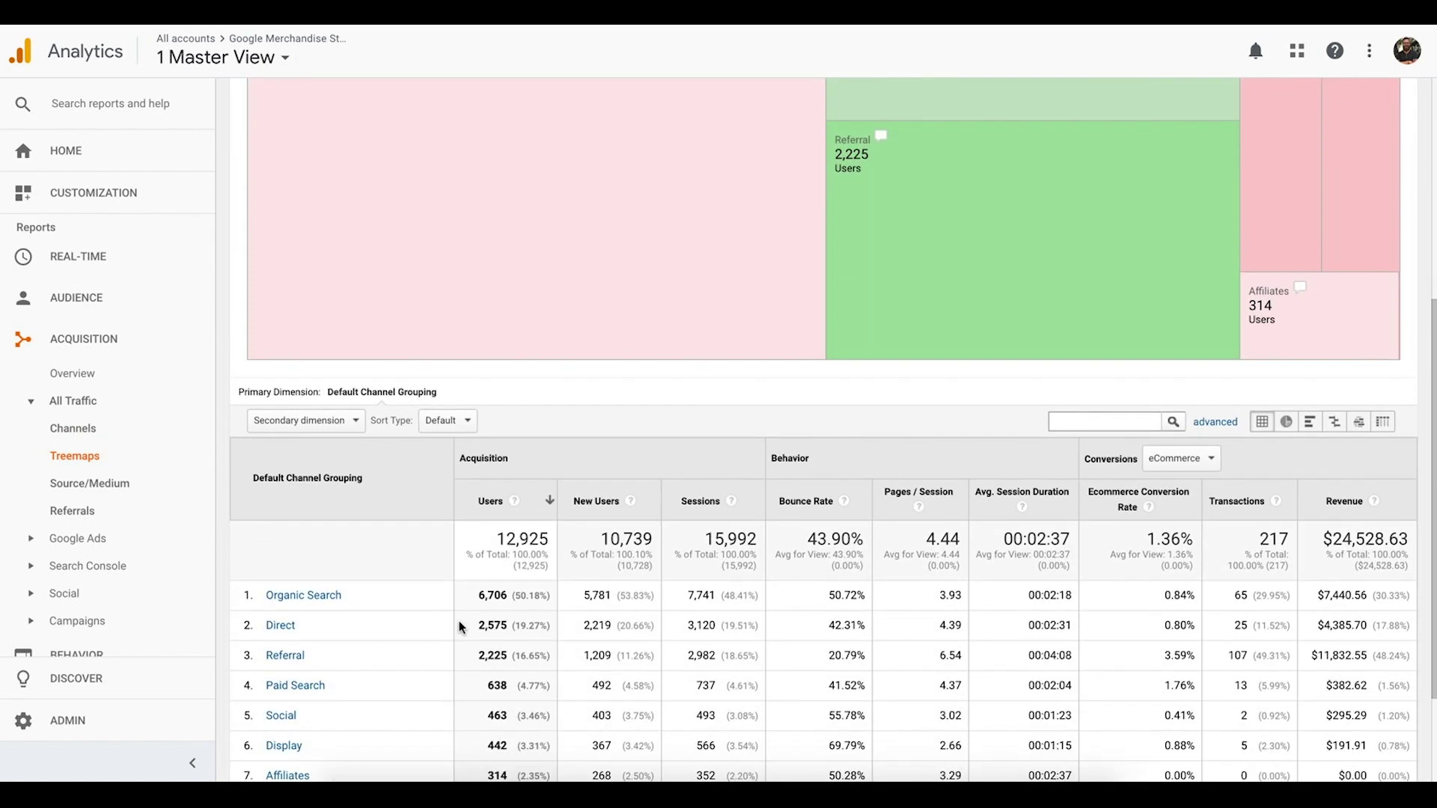
{"action": "scroll", "coordinate": [502, 527], "scroll_direction": "up", "scroll_amount": 5}
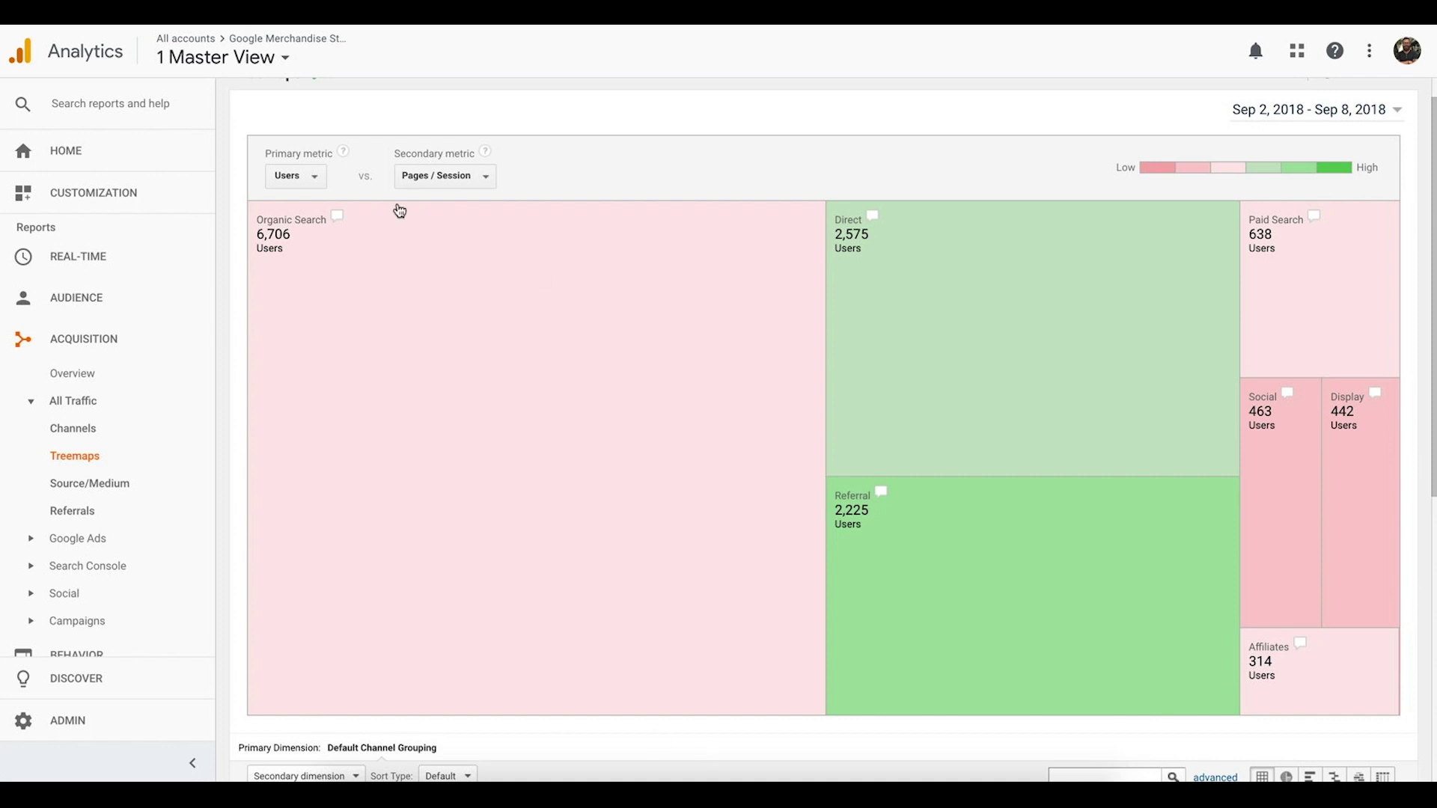
- Set the treemap's secondary metric to % New Sessions, then to Goal Conversion Rate
{"action": "left_click", "coordinate": [485, 178]}
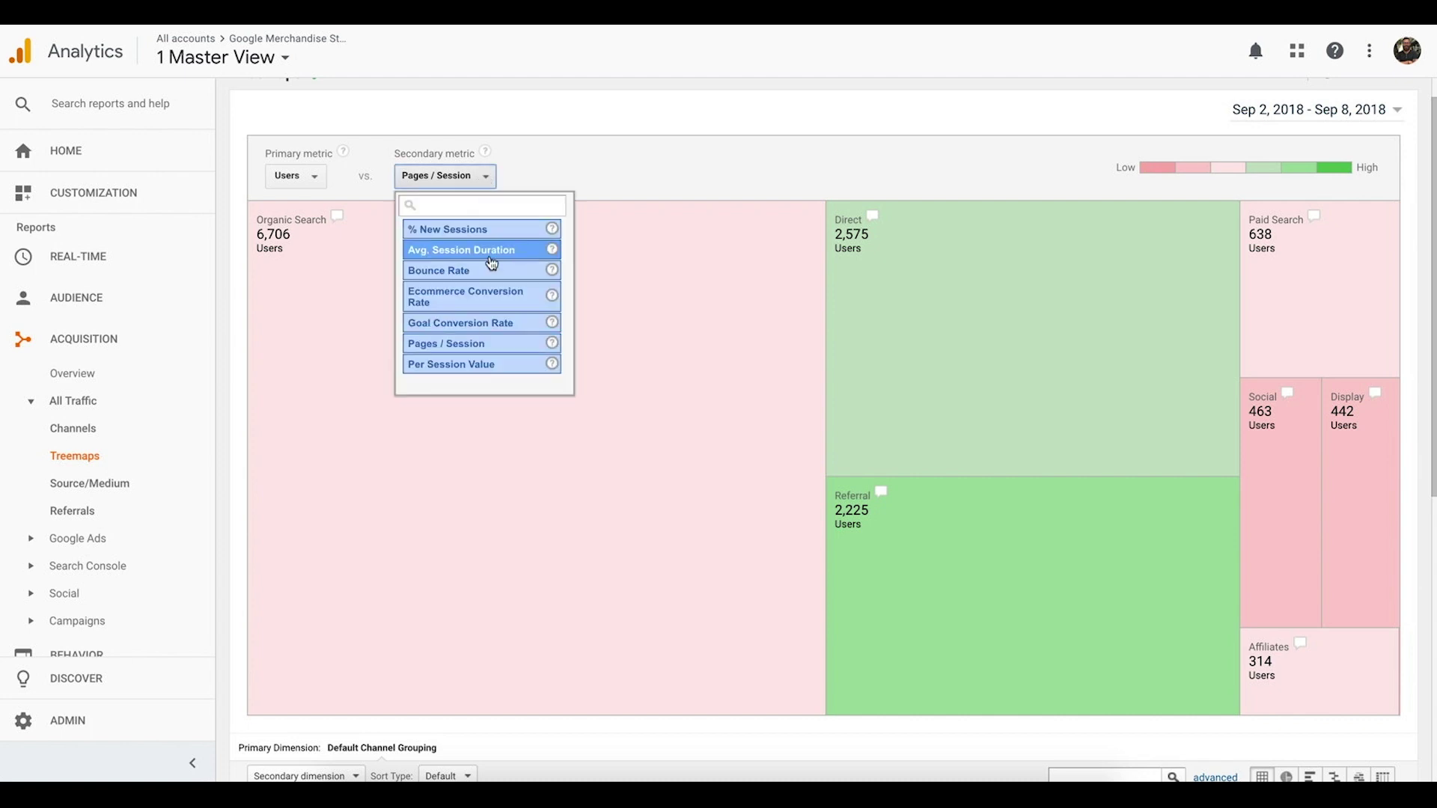
{"action": "left_click", "coordinate": [493, 233]}
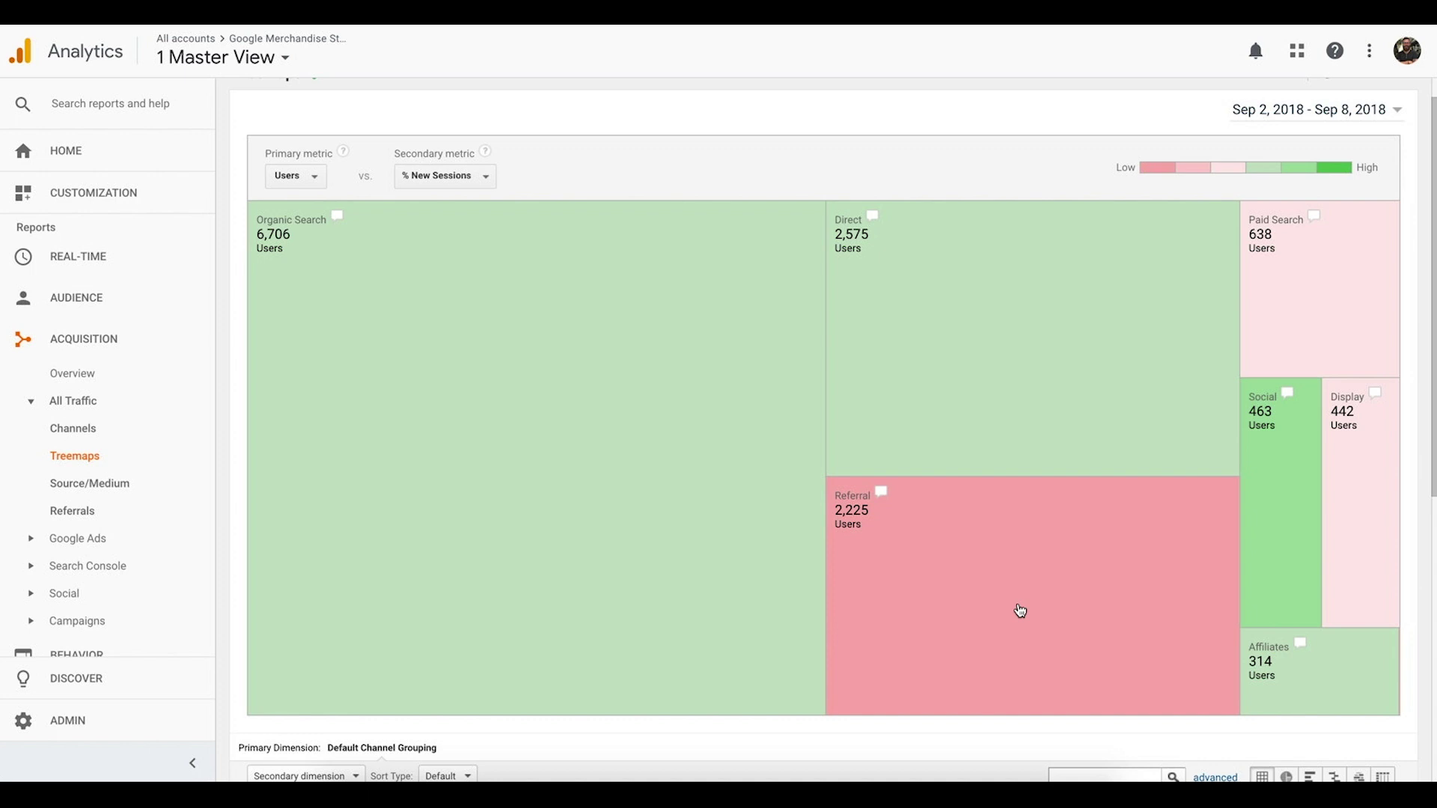
{"action": "left_click", "coordinate": [479, 176]}
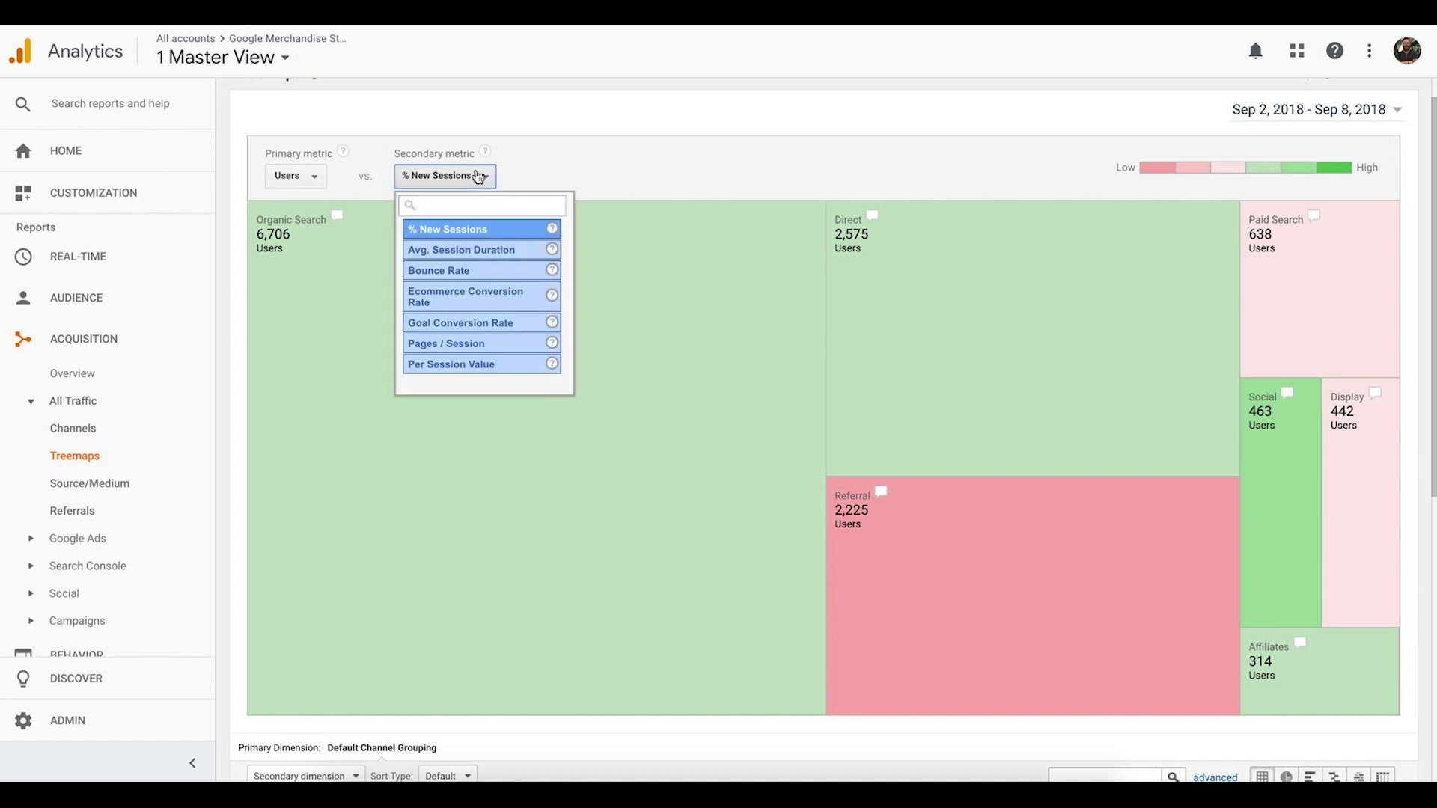
{"action": "left_click", "coordinate": [488, 329]}
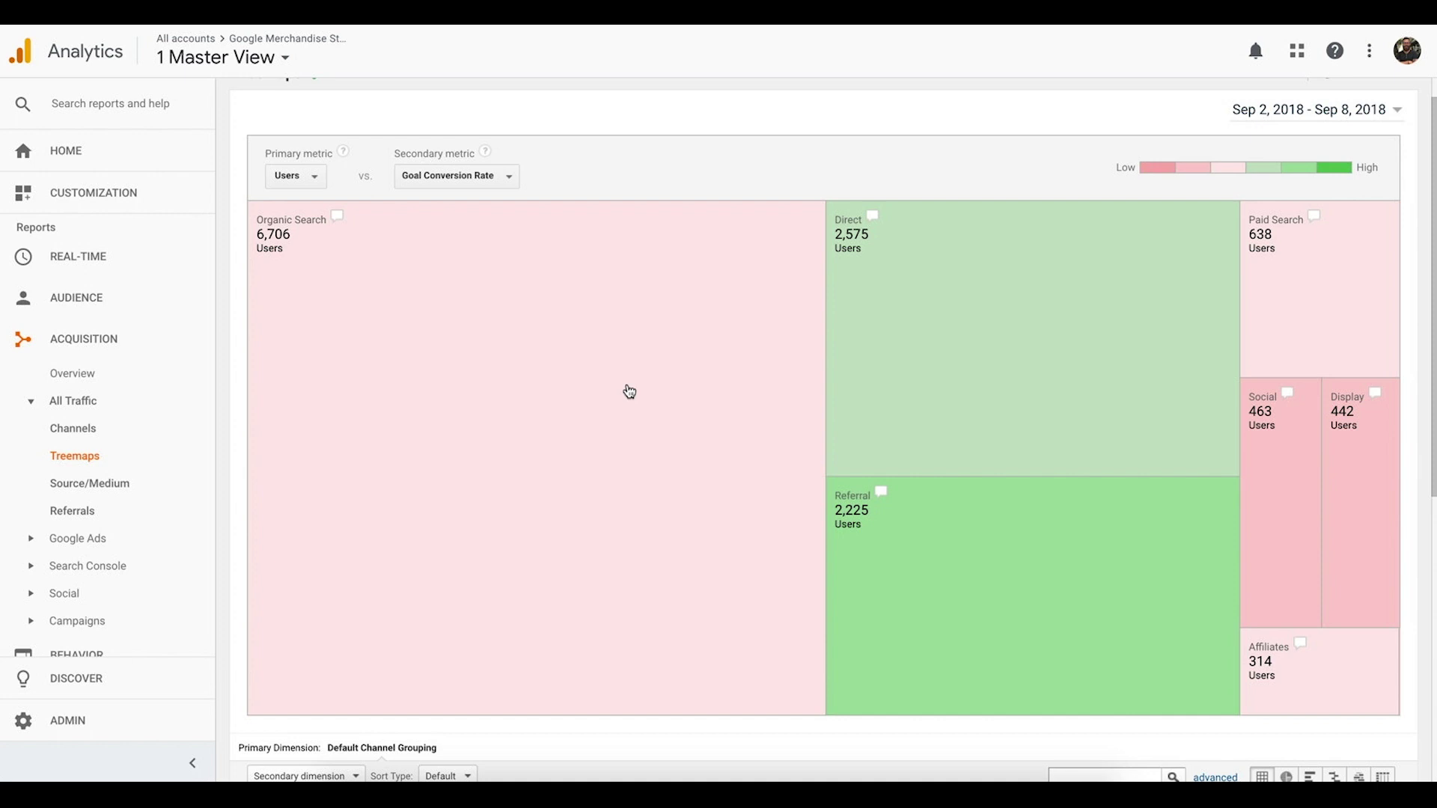
{"action": "scroll", "coordinate": [629, 391], "scroll_direction": "down", "scroll_amount": 6}
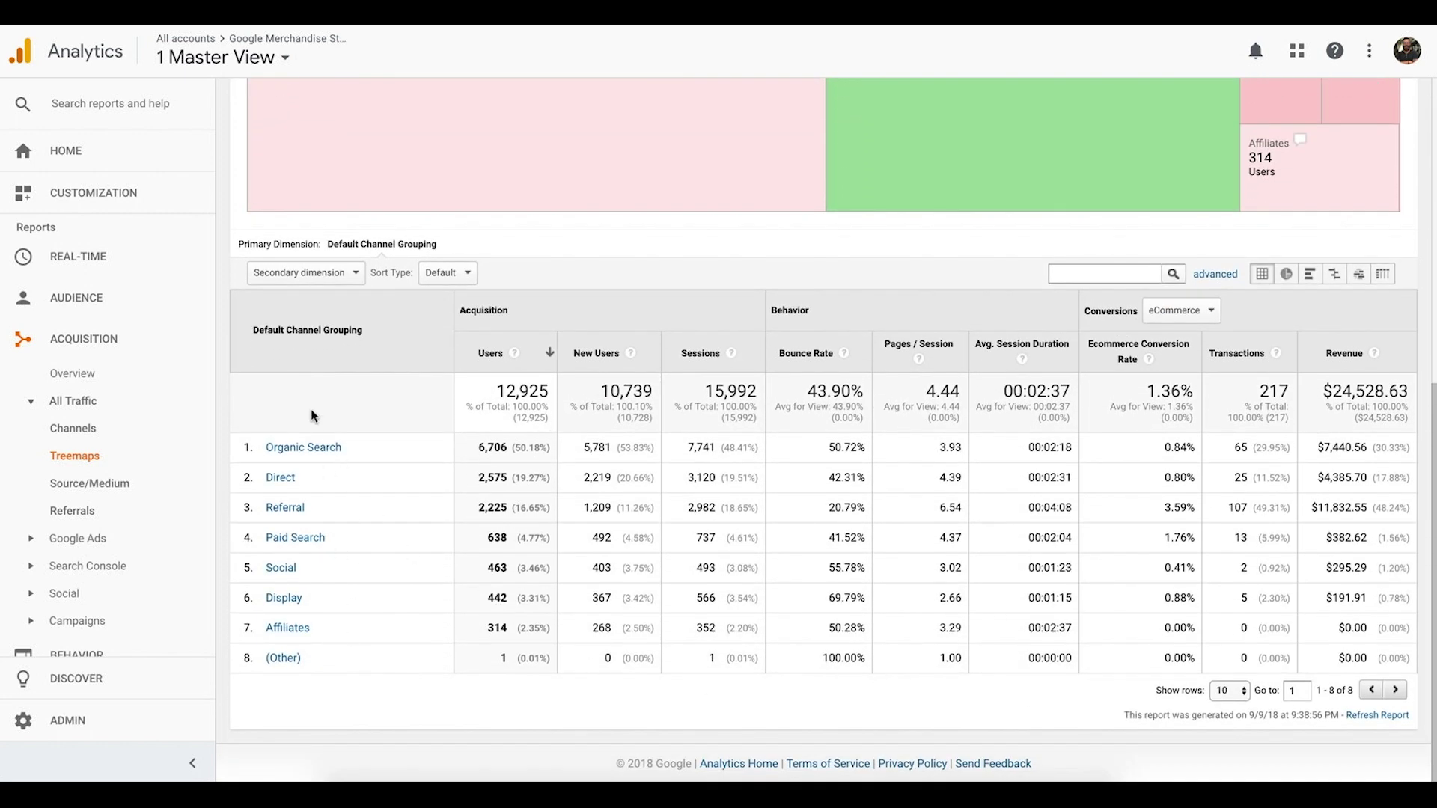
- Open All Traffic > Source/Medium and scroll through it, google / organic leading at 6,607 users
{"action": "left_click", "coordinate": [62, 487]}
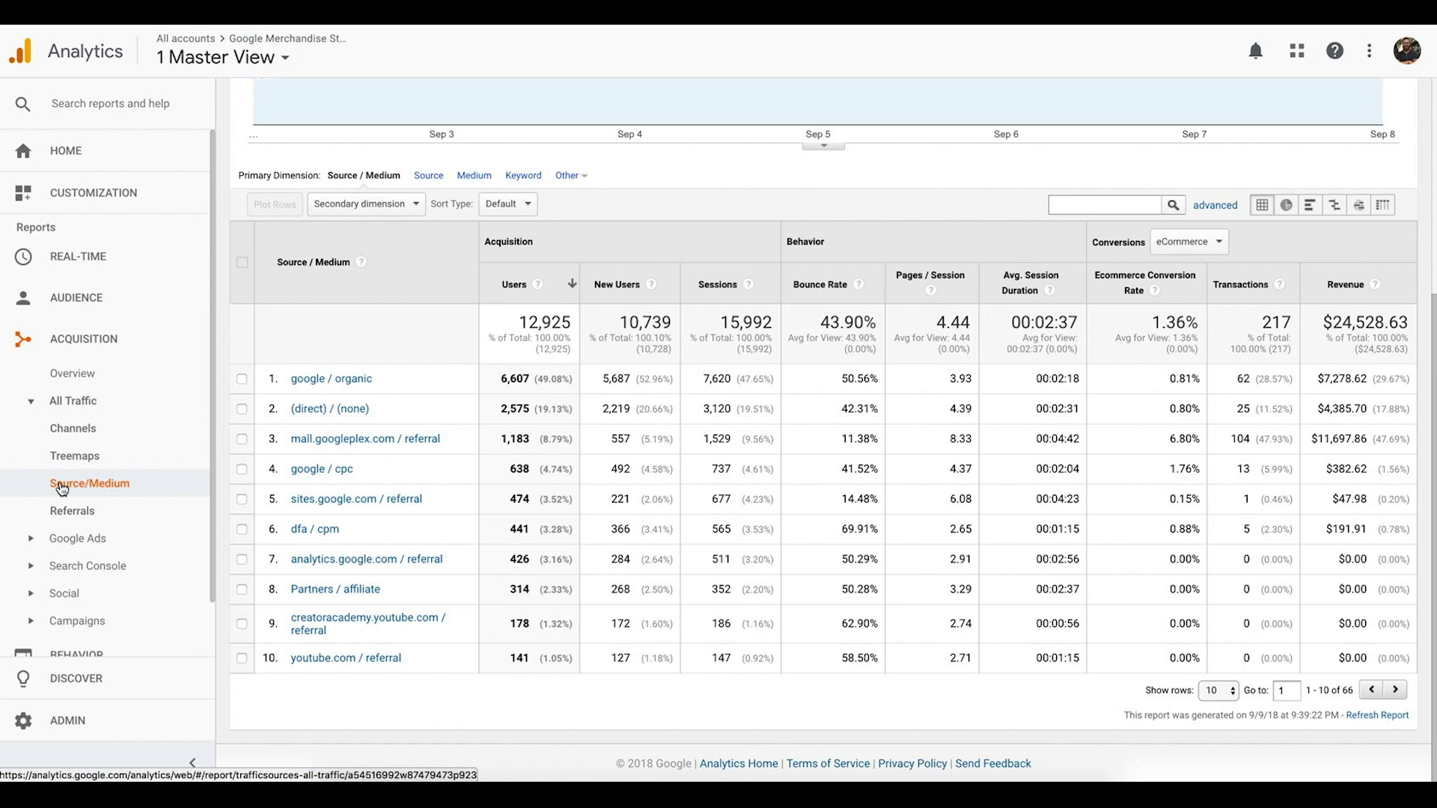
{"action": "scroll", "coordinate": [363, 268], "scroll_direction": "up", "scroll_amount": 5}
{"action": "scroll", "coordinate": [366, 267], "scroll_direction": "down", "scroll_amount": 2}
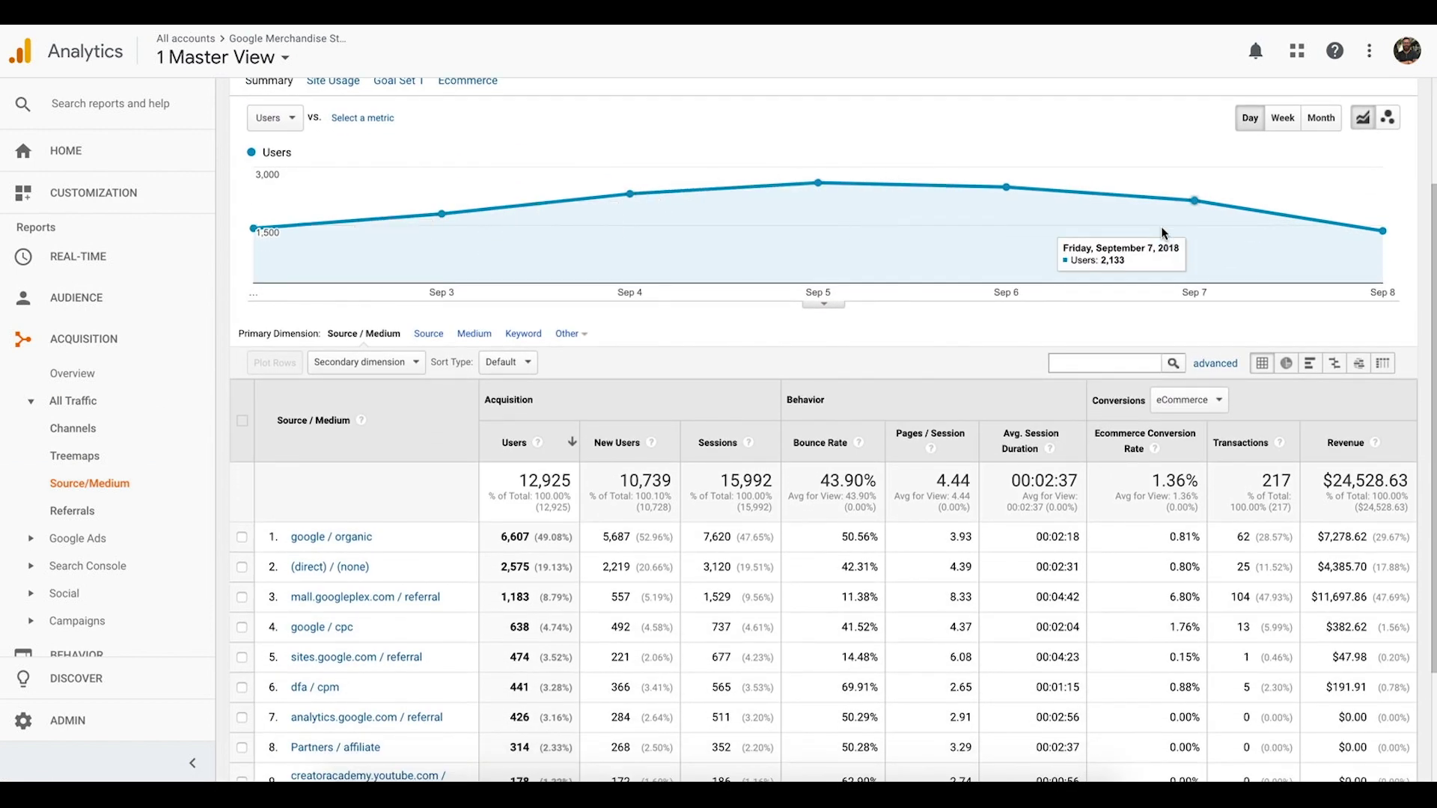
{"action": "scroll", "coordinate": [1094, 211], "scroll_direction": "up", "scroll_amount": 2}
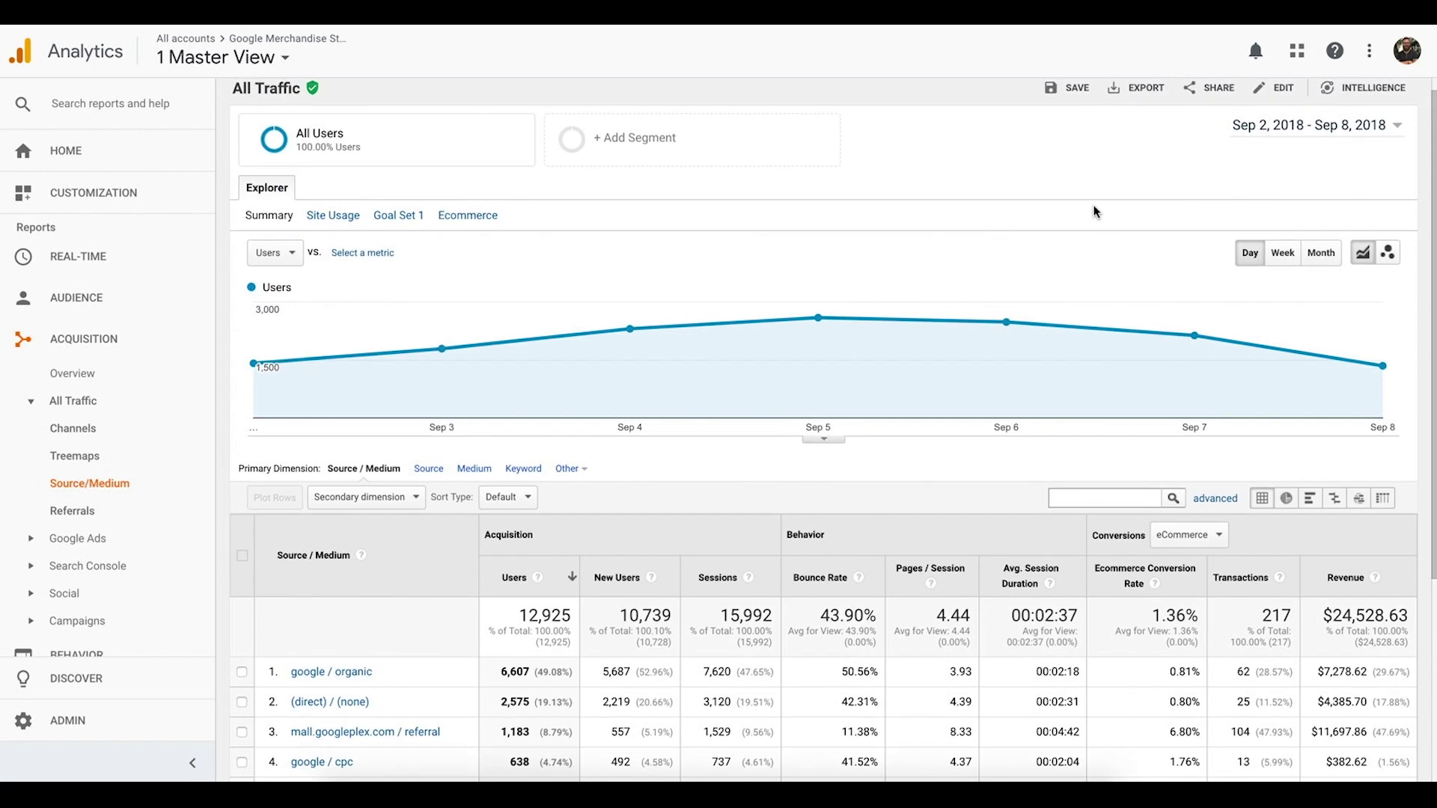
{"action": "scroll", "coordinate": [426, 441], "scroll_direction": "down", "scroll_amount": 3}
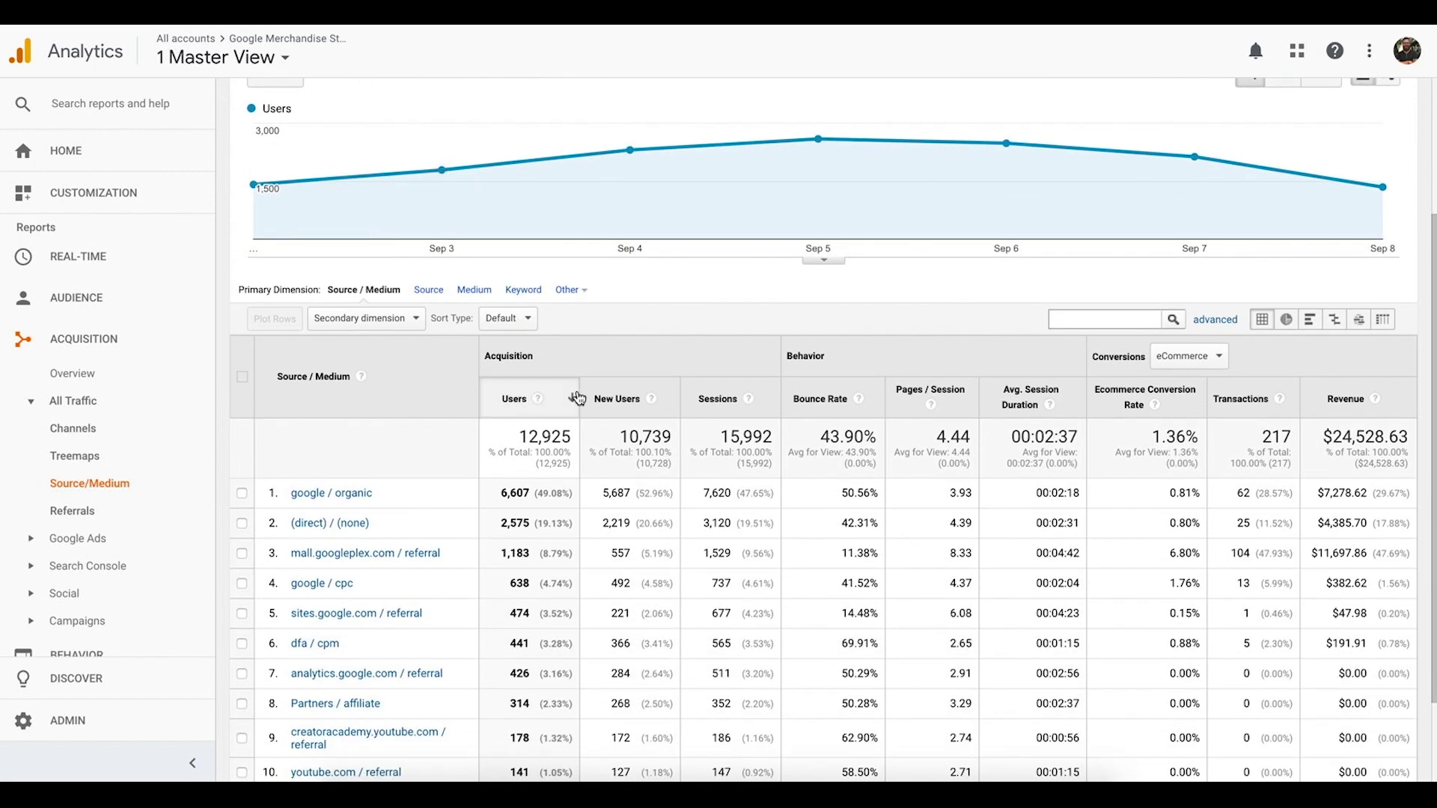
{"action": "scroll", "coordinate": [576, 387], "scroll_direction": "up", "scroll_amount": 1}
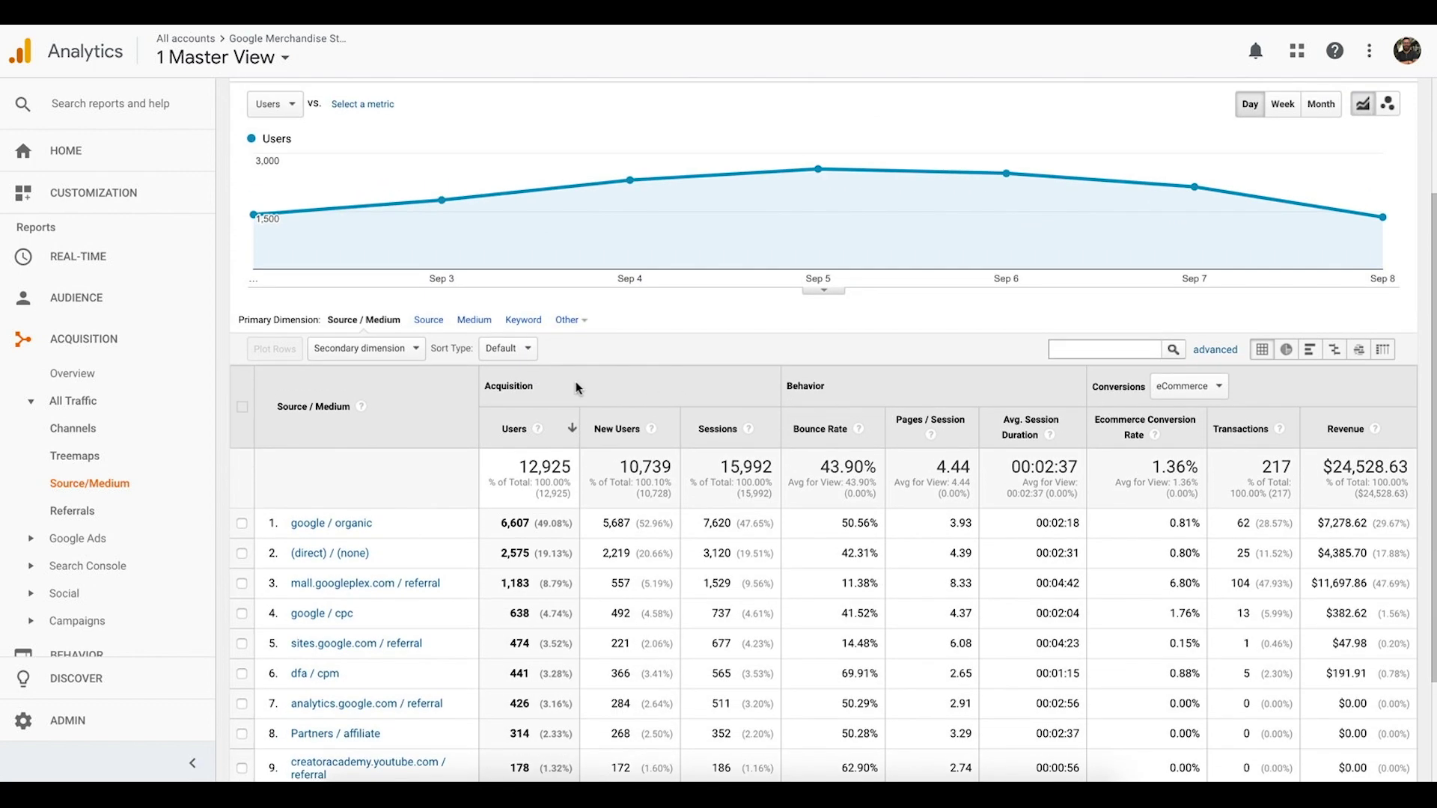
{"action": "scroll", "coordinate": [476, 449], "scroll_direction": "down", "scroll_amount": 1}
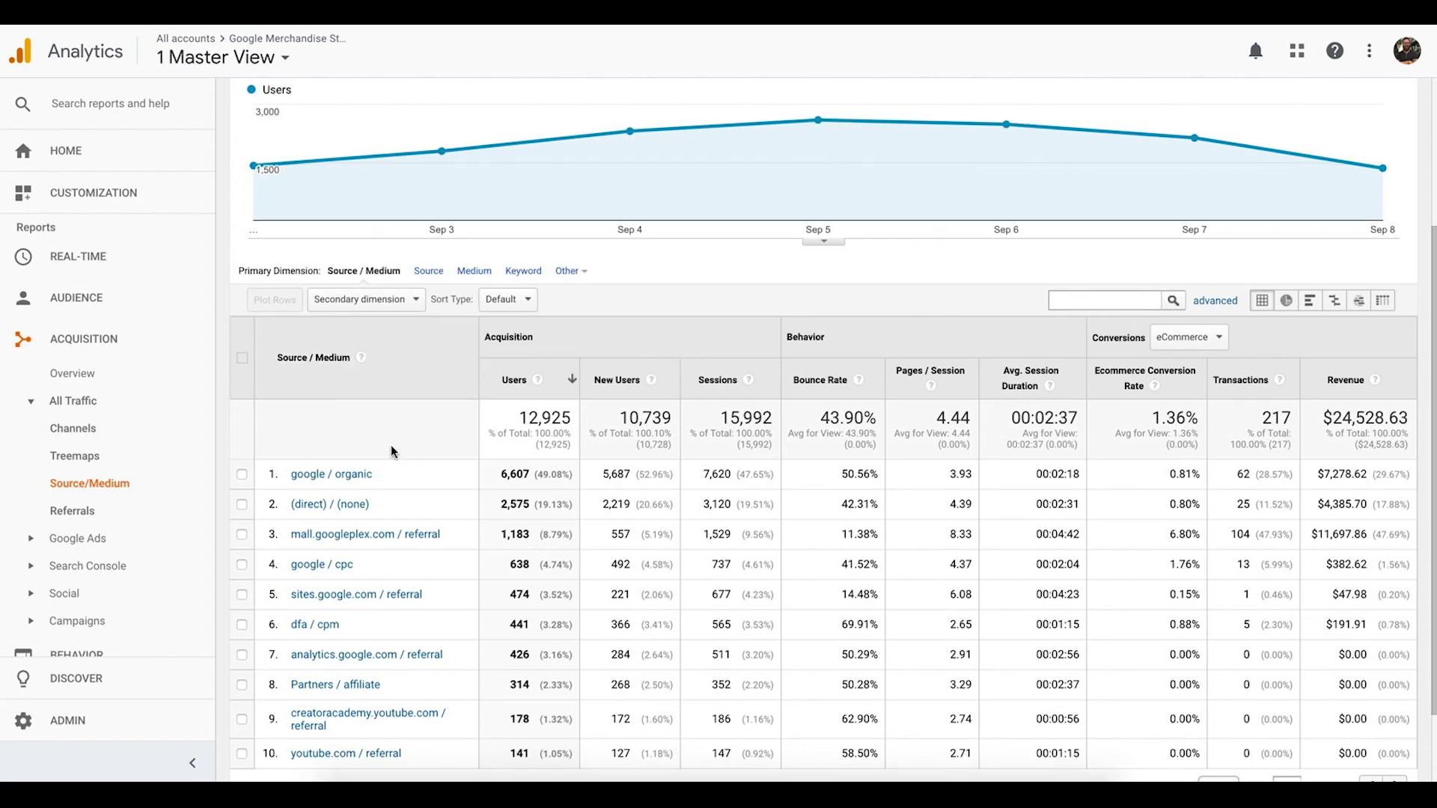
{"action": "scroll", "coordinate": [360, 449], "scroll_direction": "down", "scroll_amount": 1}
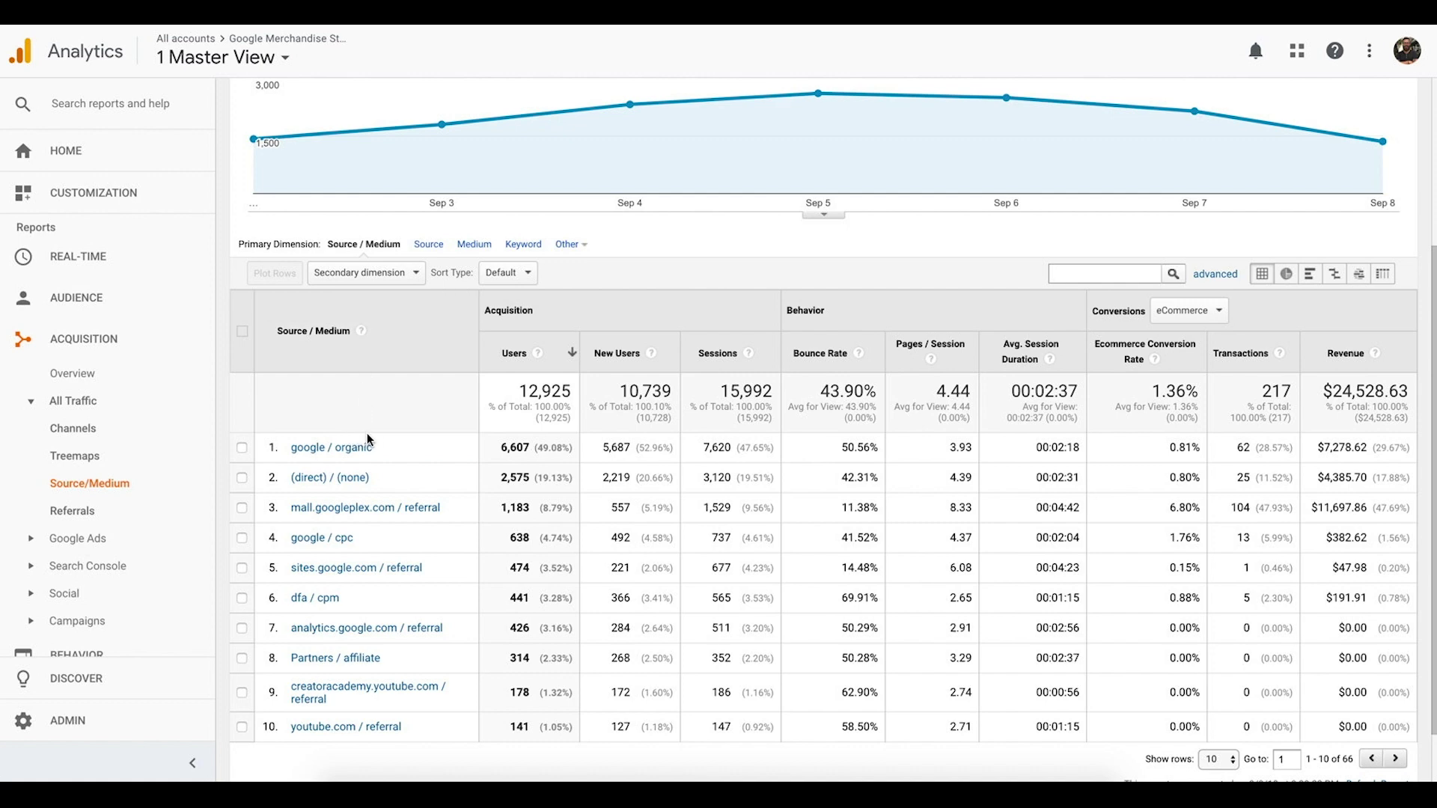
{"action": "scroll", "coordinate": [306, 451], "scroll_direction": "down", "scroll_amount": 1}
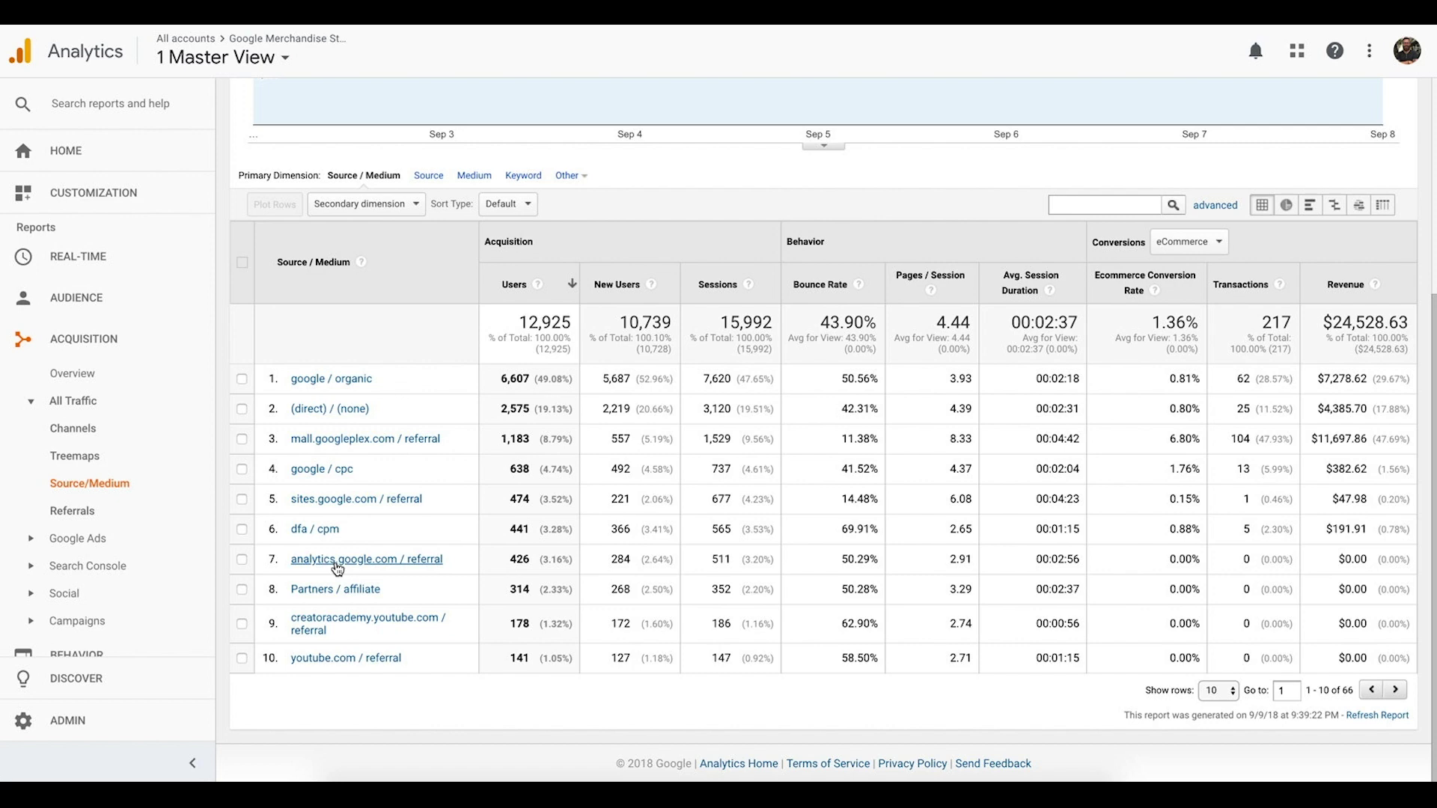
{"action": "scroll", "coordinate": [362, 554], "scroll_direction": "up", "scroll_amount": 4}
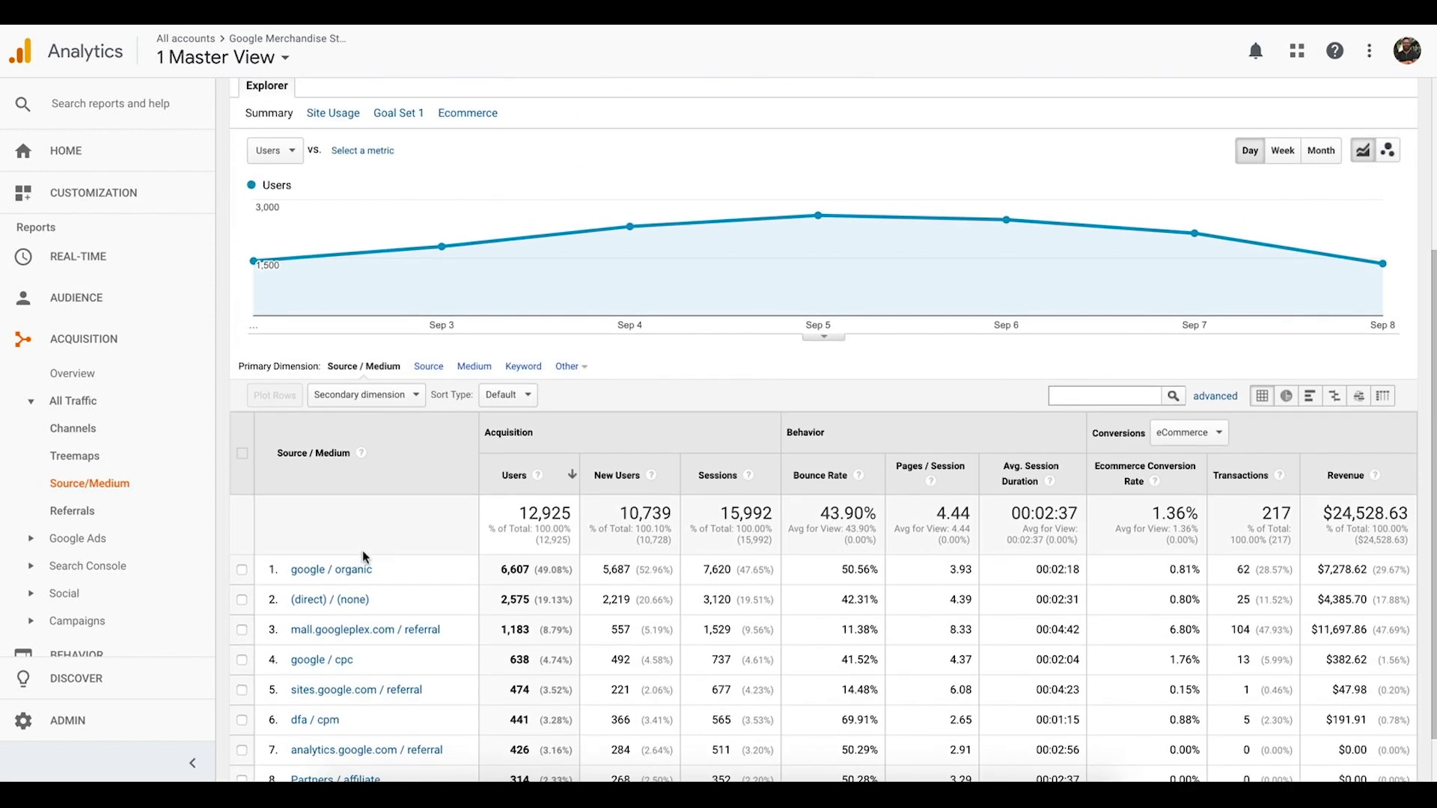
{"action": "scroll", "coordinate": [902, 449], "scroll_direction": "up", "scroll_amount": 1}
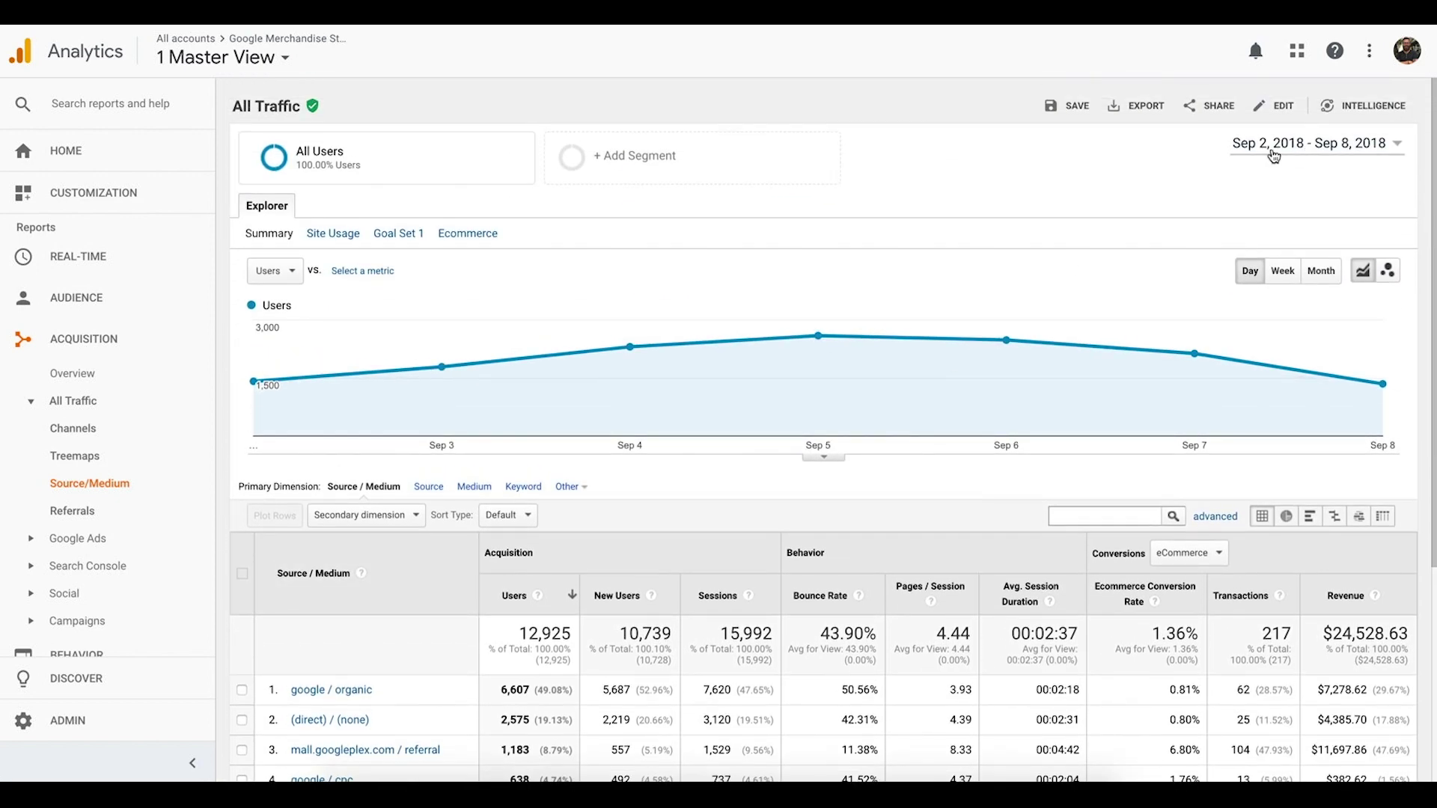
- Compare Sep 2–8, 2018 against the previous period, Aug 26–Sep 1, 2018
{"action": "left_click", "coordinate": [1303, 145]}
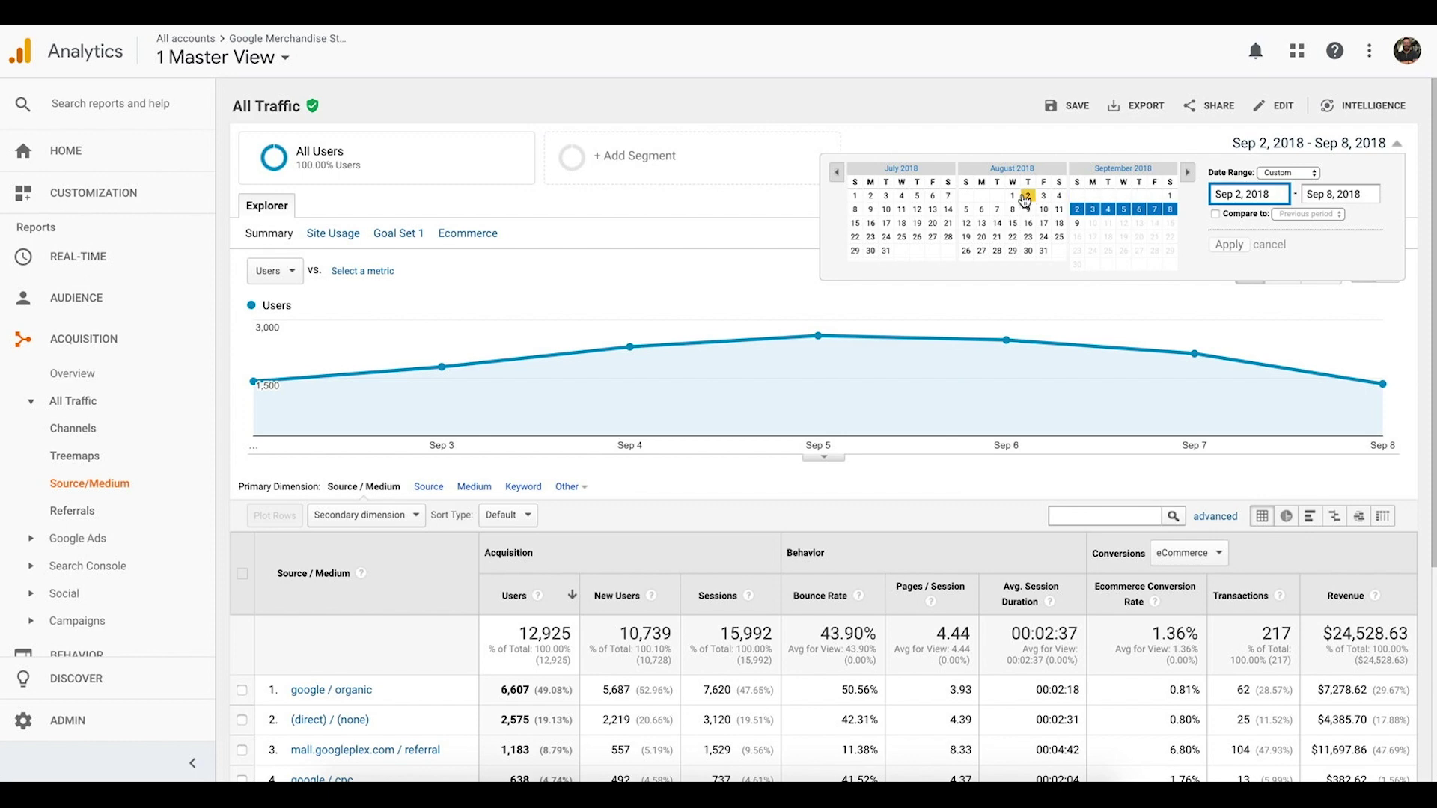
{"action": "left_click", "coordinate": [1280, 172]}
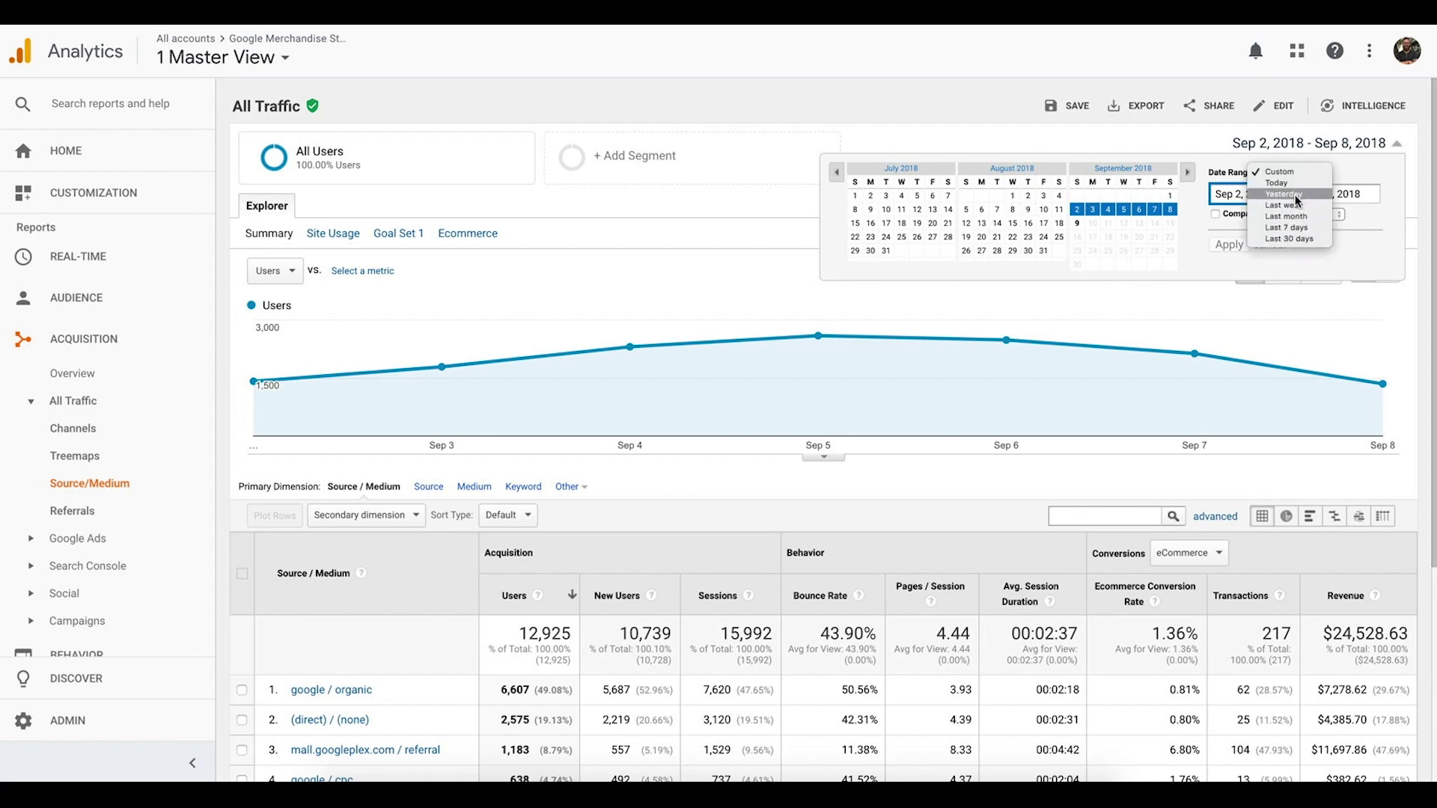
{"action": "left_click", "coordinate": [1183, 259]}
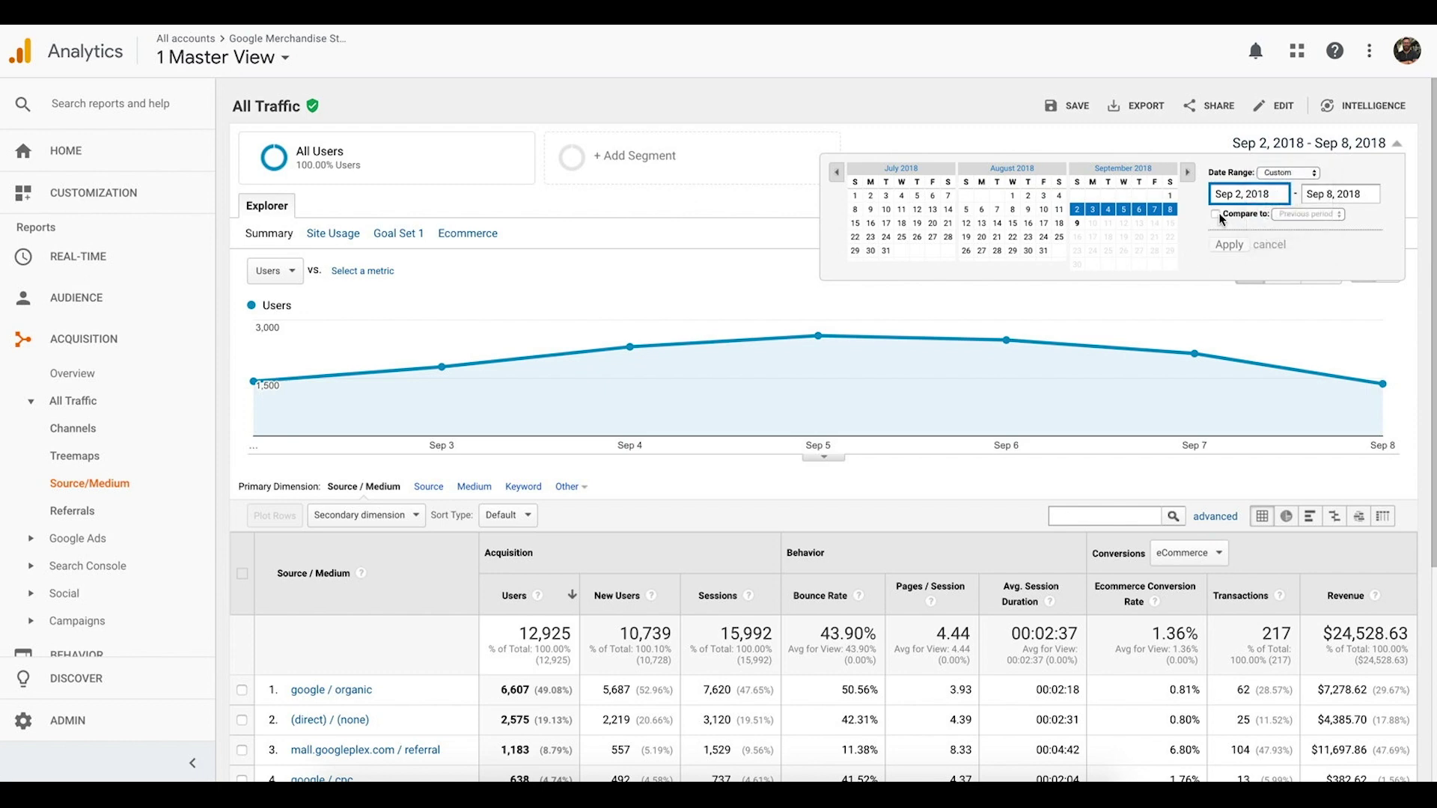
{"action": "left_click", "coordinate": [1216, 215]}
{"action": "left_click", "coordinate": [1230, 270]}
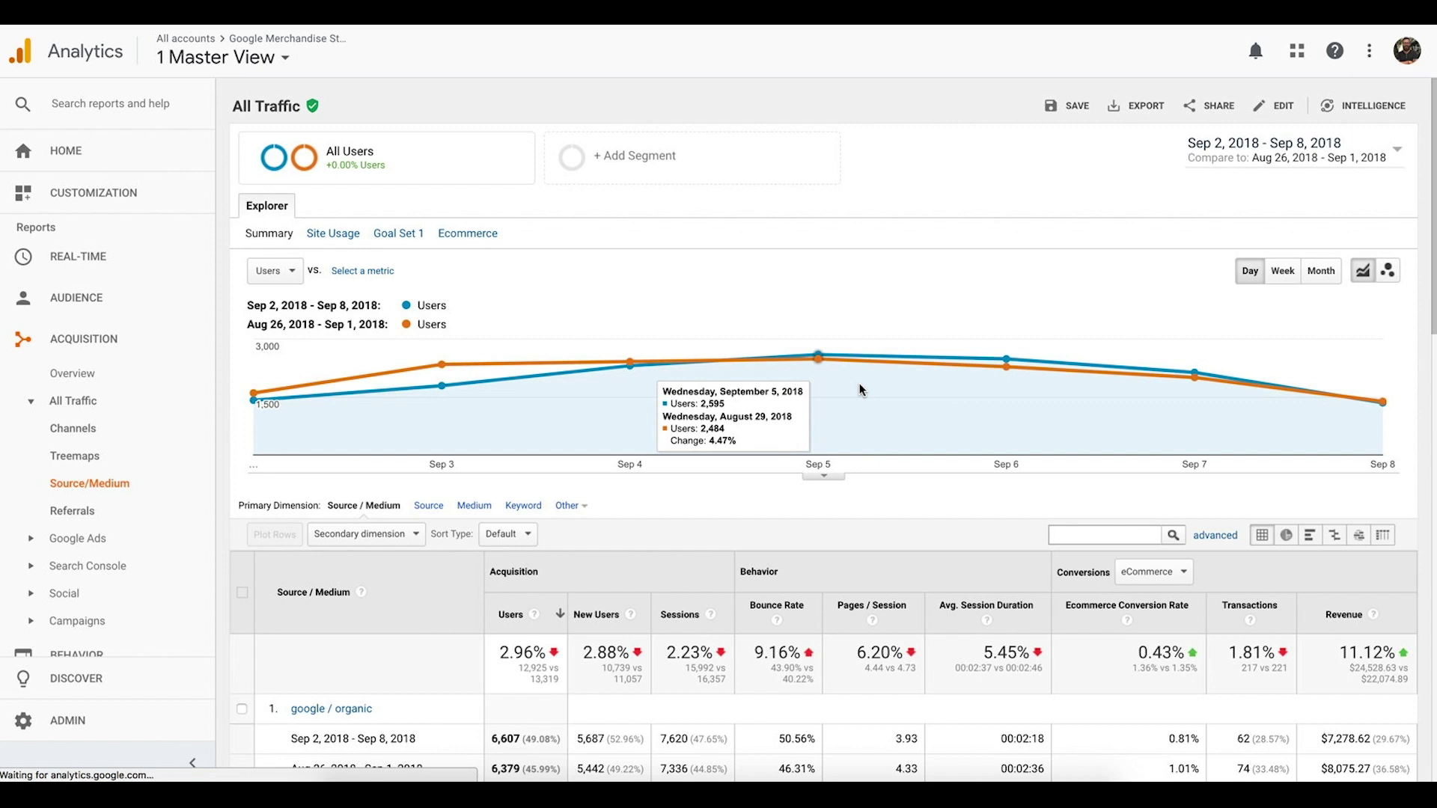
{"action": "scroll", "coordinate": [859, 383], "scroll_direction": "down", "scroll_amount": 3}
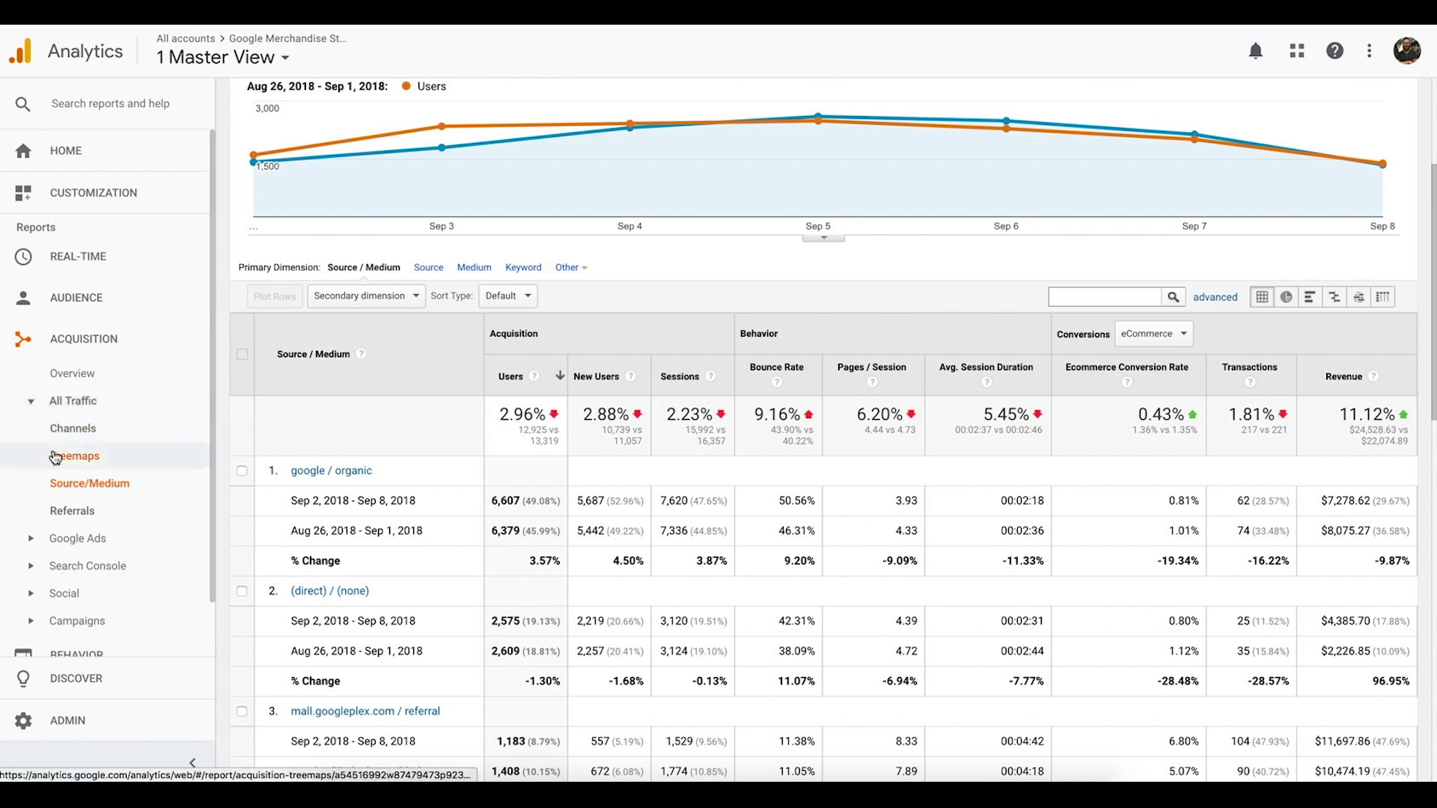
- Open the All Traffic > Referrals report and scroll through it
{"action": "left_click", "coordinate": [68, 517]}
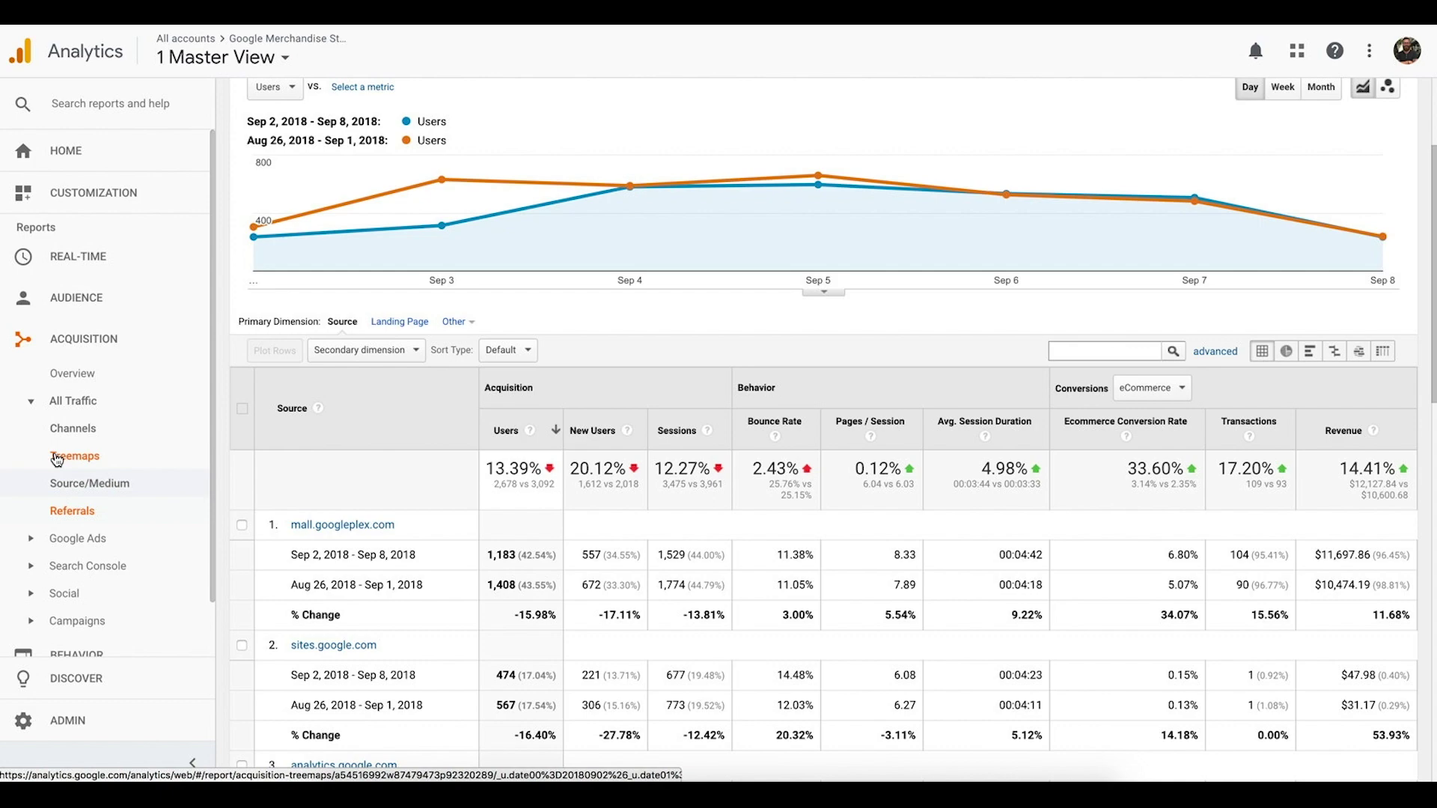
{"action": "scroll", "coordinate": [522, 528], "scroll_direction": "down", "scroll_amount": 10}
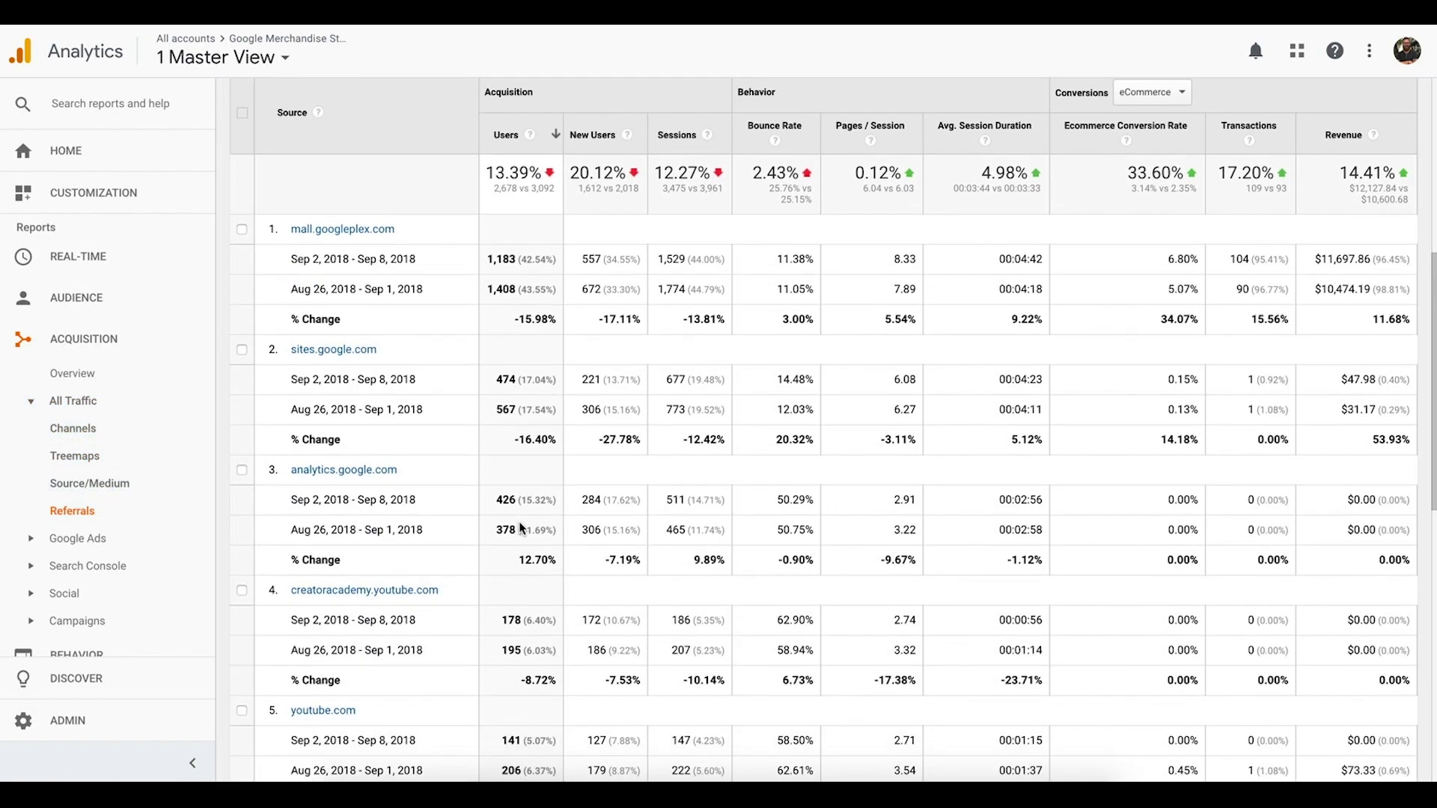
{"action": "scroll", "coordinate": [522, 528], "scroll_direction": "up", "scroll_amount": 7}
{"action": "scroll", "coordinate": [522, 528], "scroll_direction": "up", "scroll_amount": 5}
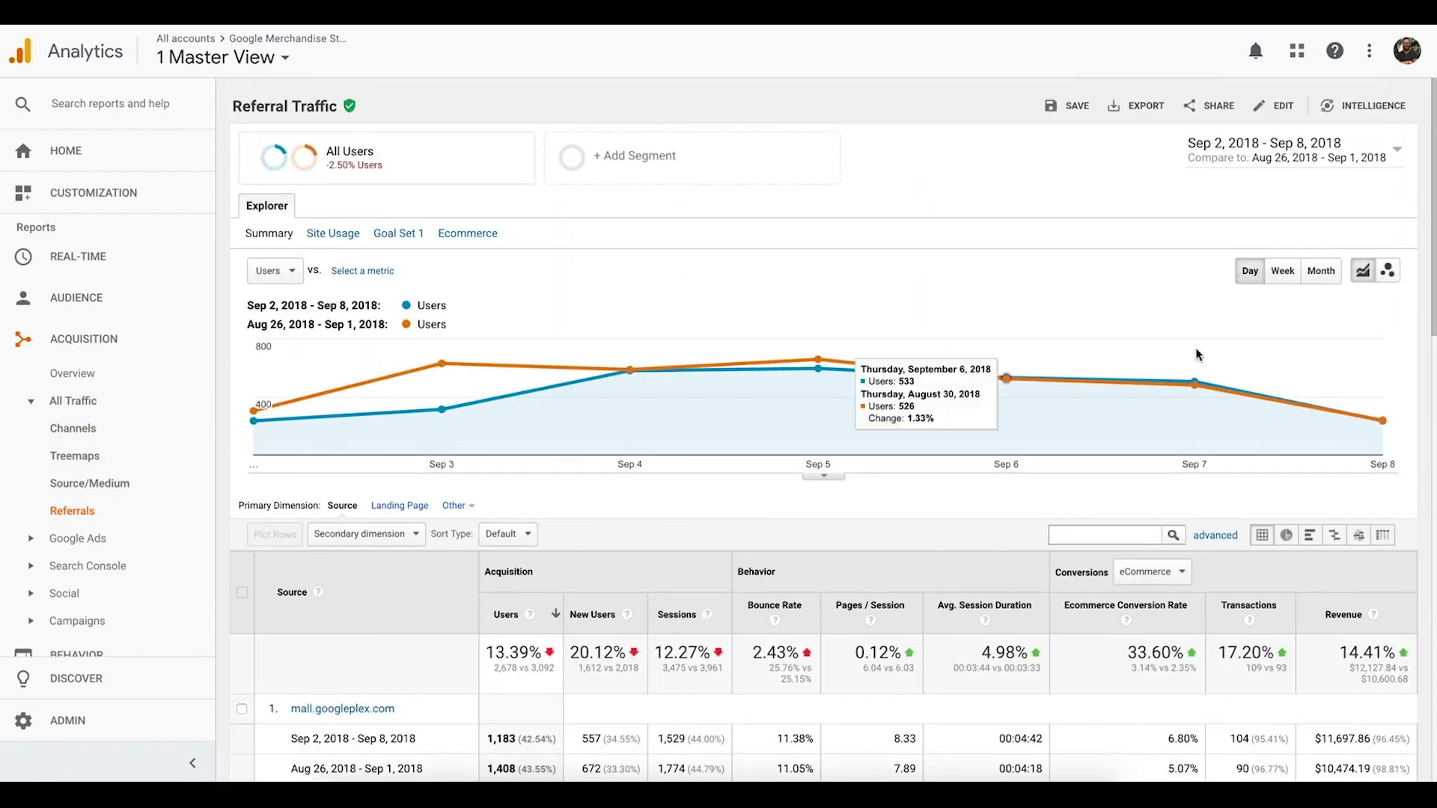
{"action": "scroll", "coordinate": [802, 500], "scroll_direction": "down", "scroll_amount": 1}
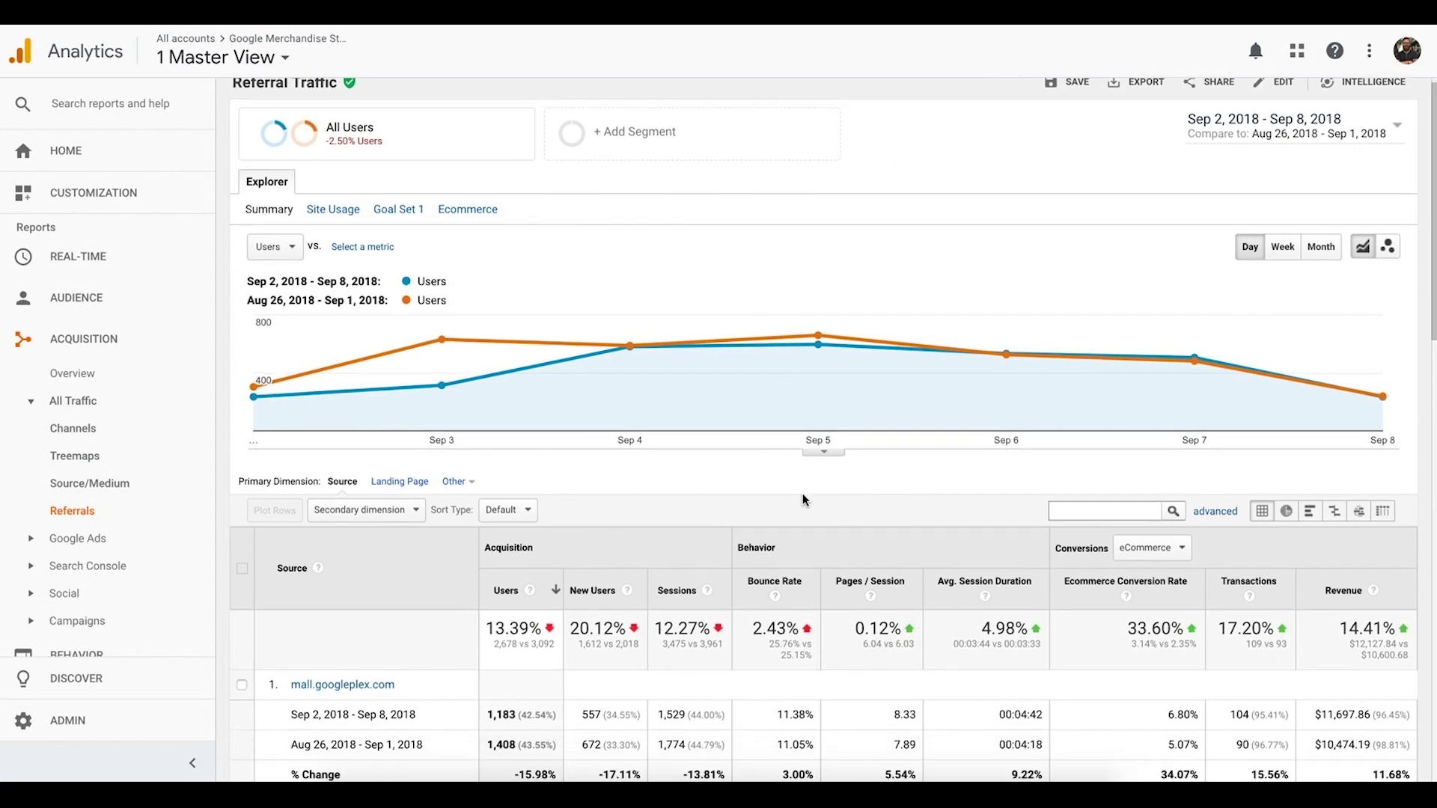
- Remove the previous-period comparison so only Sep 2–8, 2018 is shown
{"action": "left_click", "coordinate": [1233, 151]}
{"action": "left_click", "coordinate": [1215, 203]}
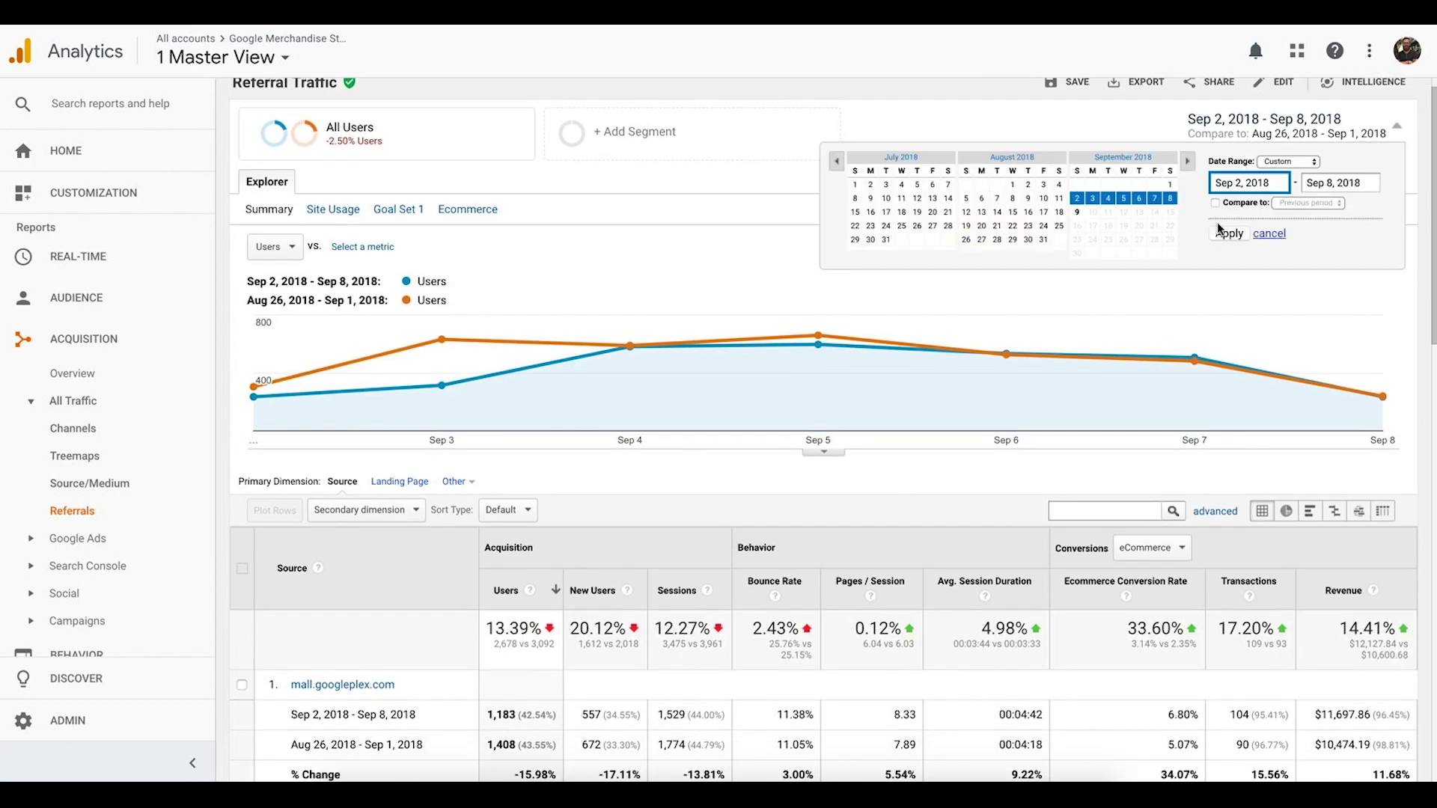
{"action": "left_click", "coordinate": [1223, 233]}
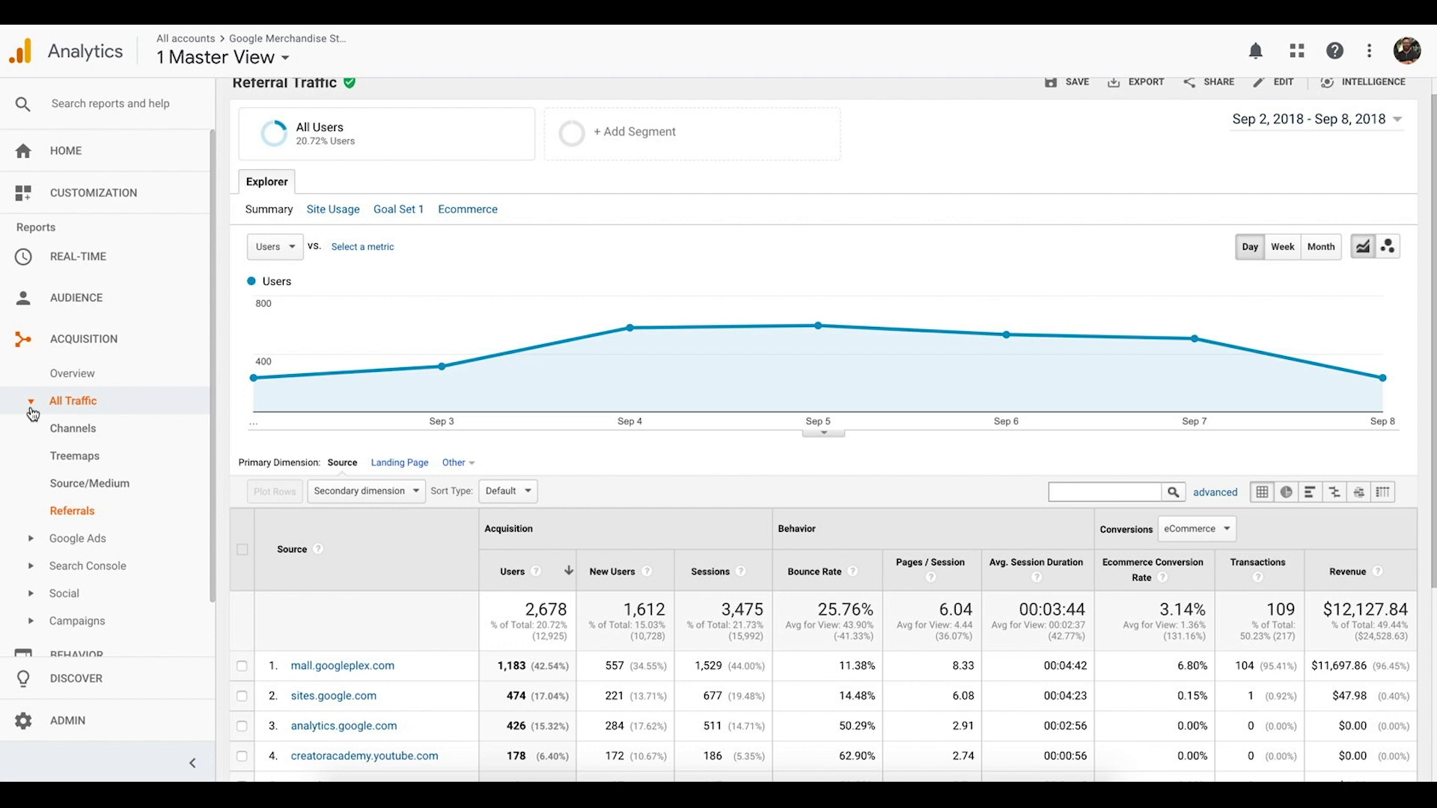
- Open the Search Console Queries report, led by 'youtube merchandise' with 221 clicks
{"action": "left_click", "coordinate": [31, 405]}
{"action": "left_click", "coordinate": [30, 428]}
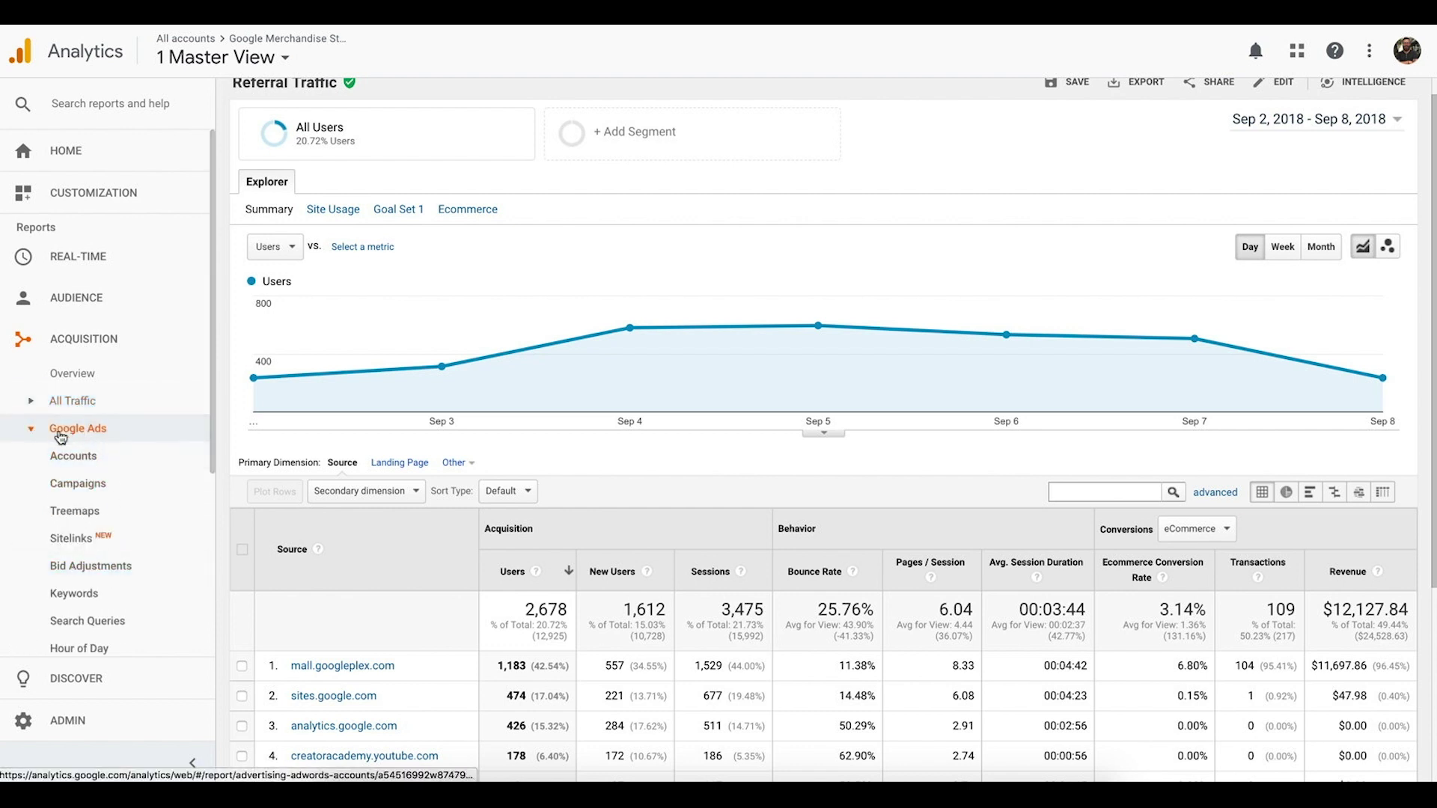
{"action": "left_click", "coordinate": [32, 430]}
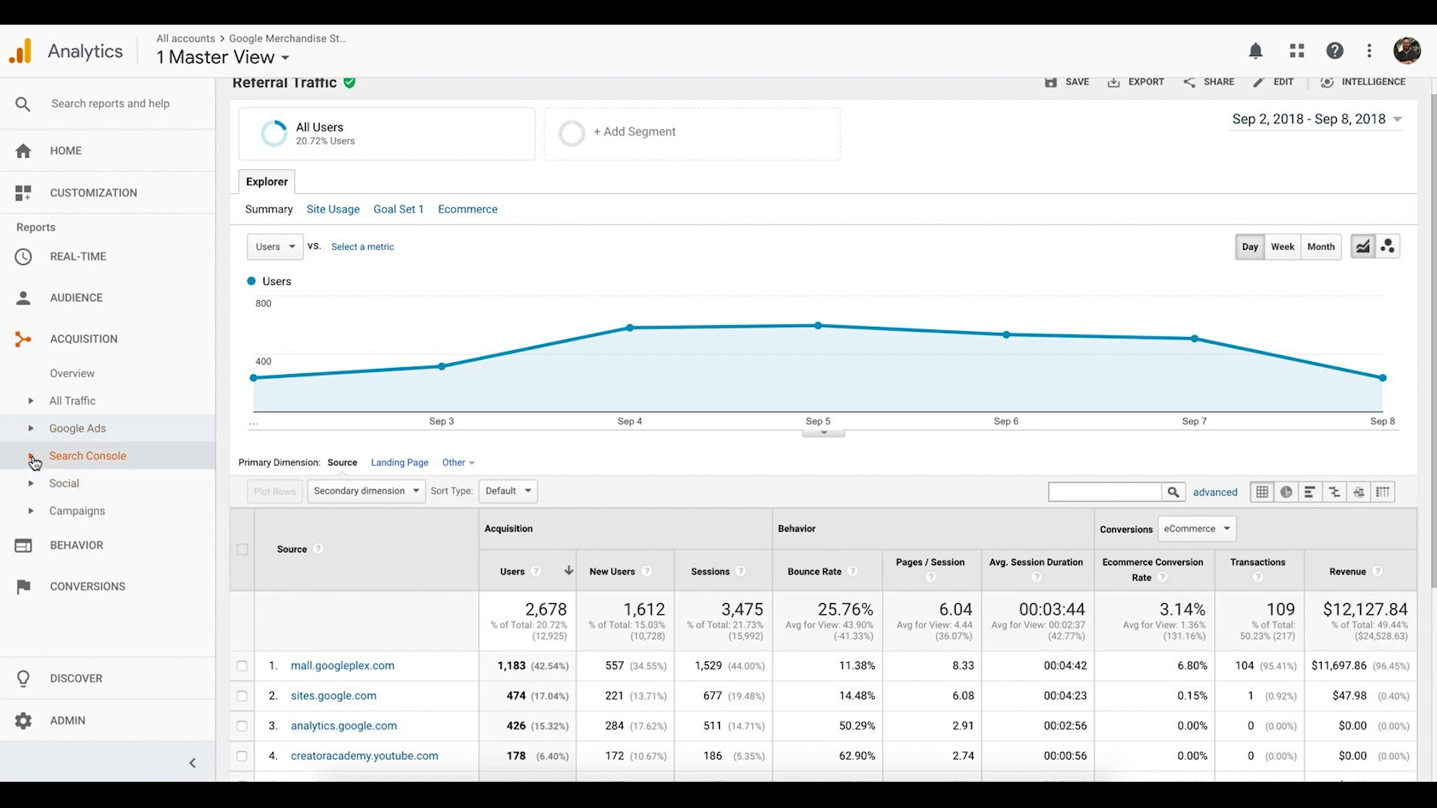
{"action": "left_click", "coordinate": [33, 457]}
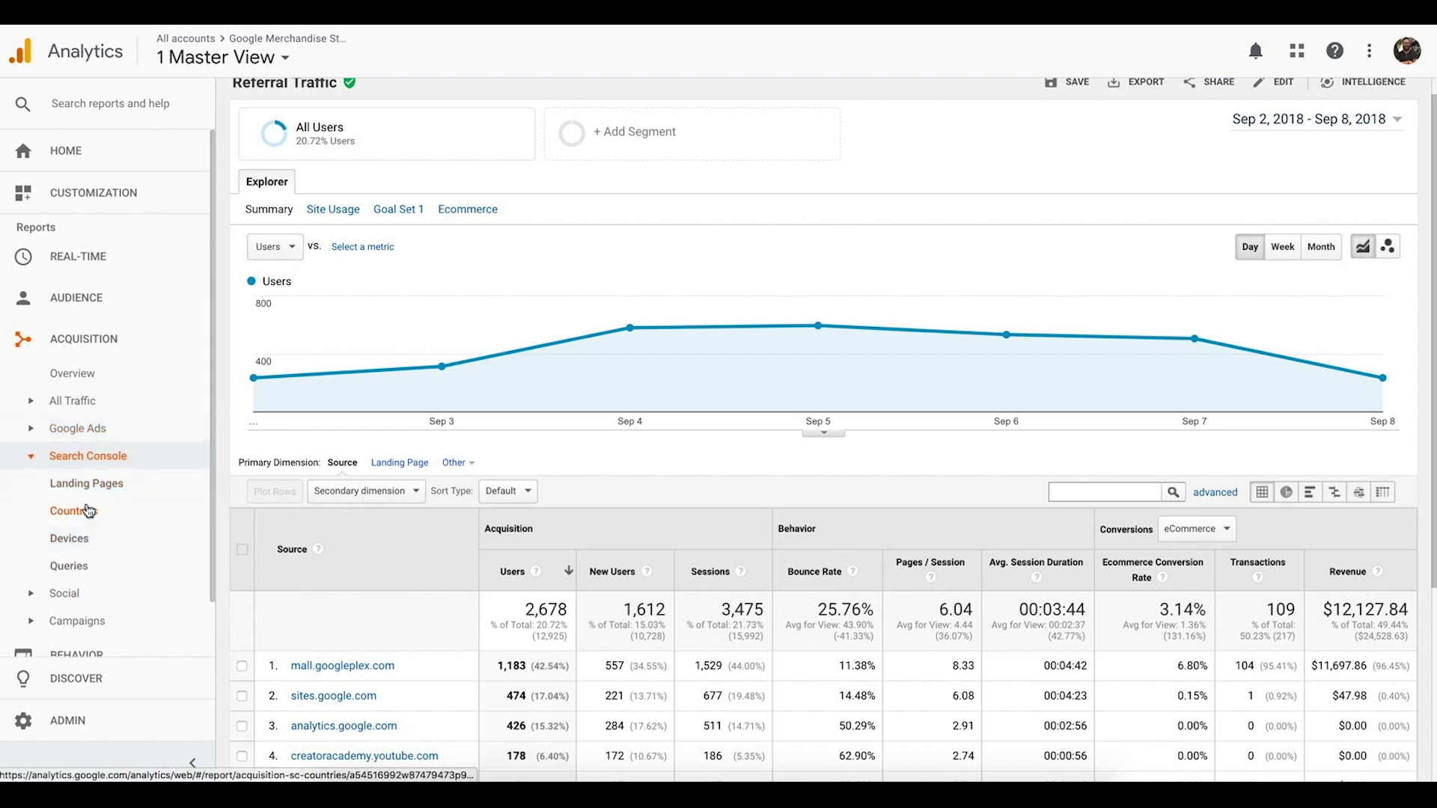
{"action": "left_click", "coordinate": [70, 566]}
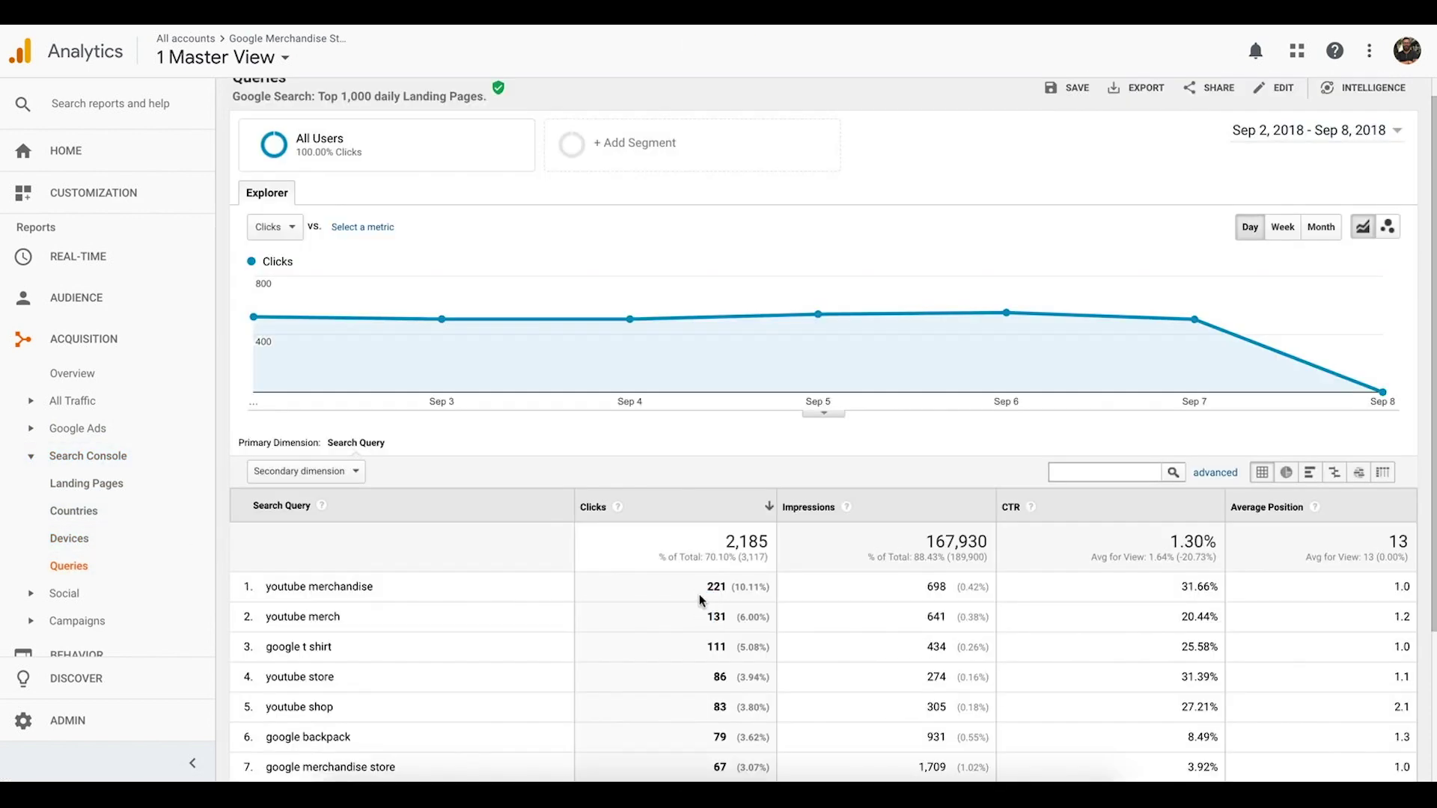
{"action": "scroll", "coordinate": [682, 580], "scroll_direction": "down", "scroll_amount": 5}
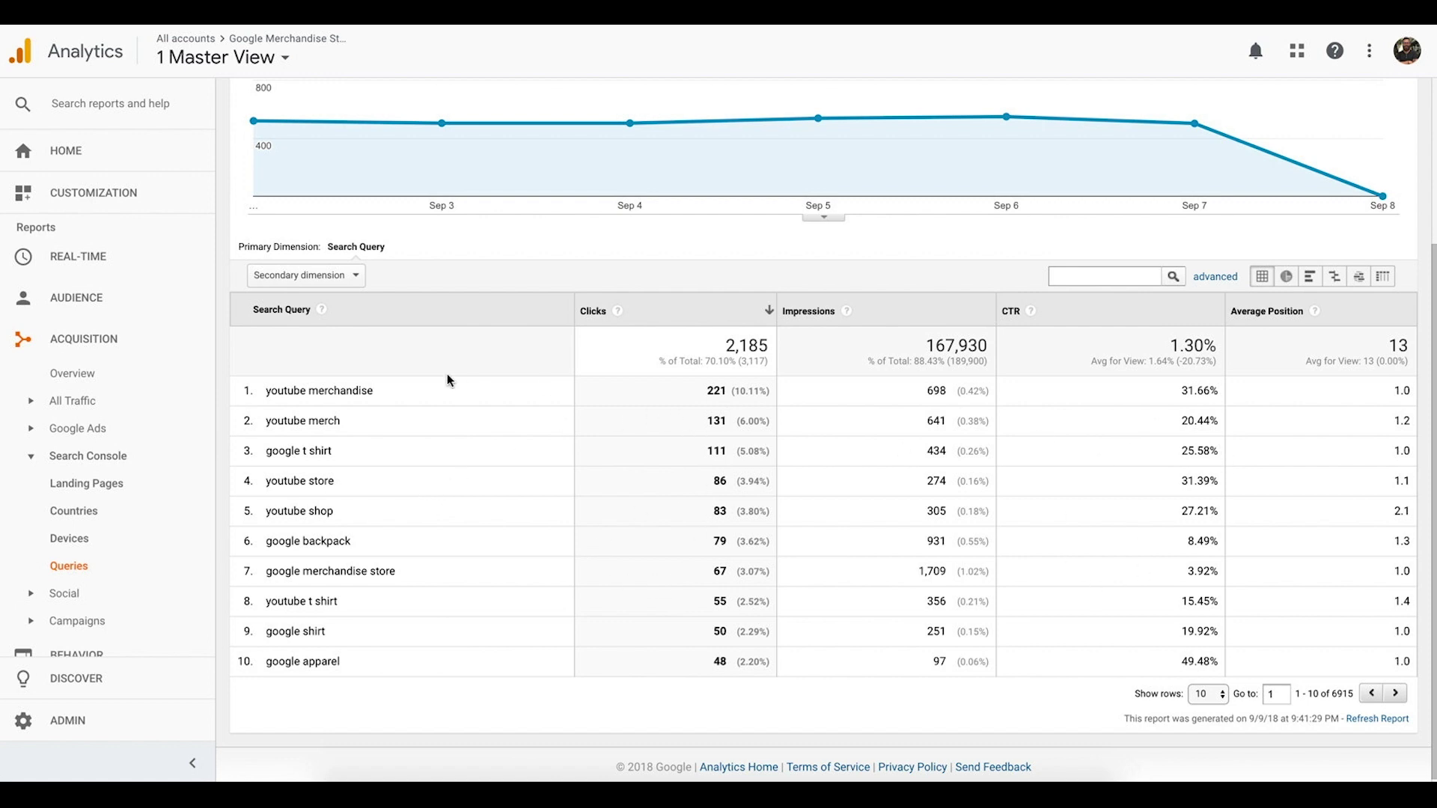
{"action": "scroll", "coordinate": [448, 374], "scroll_direction": "up", "scroll_amount": 2}
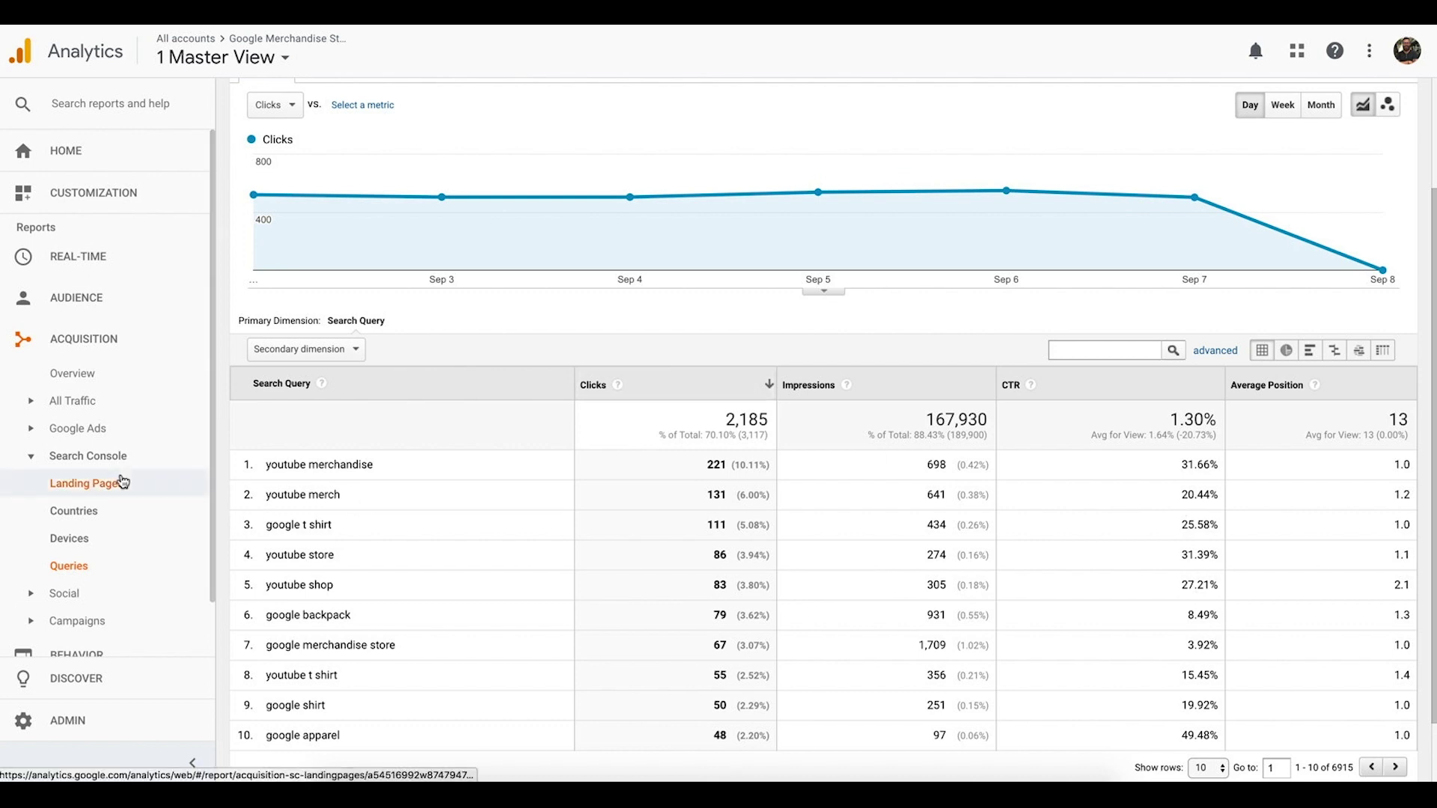
- Show the Social Network Referrals table, where YouTube leads with 333 sessions
{"action": "left_click", "coordinate": [30, 458]}
{"action": "left_click", "coordinate": [34, 488]}
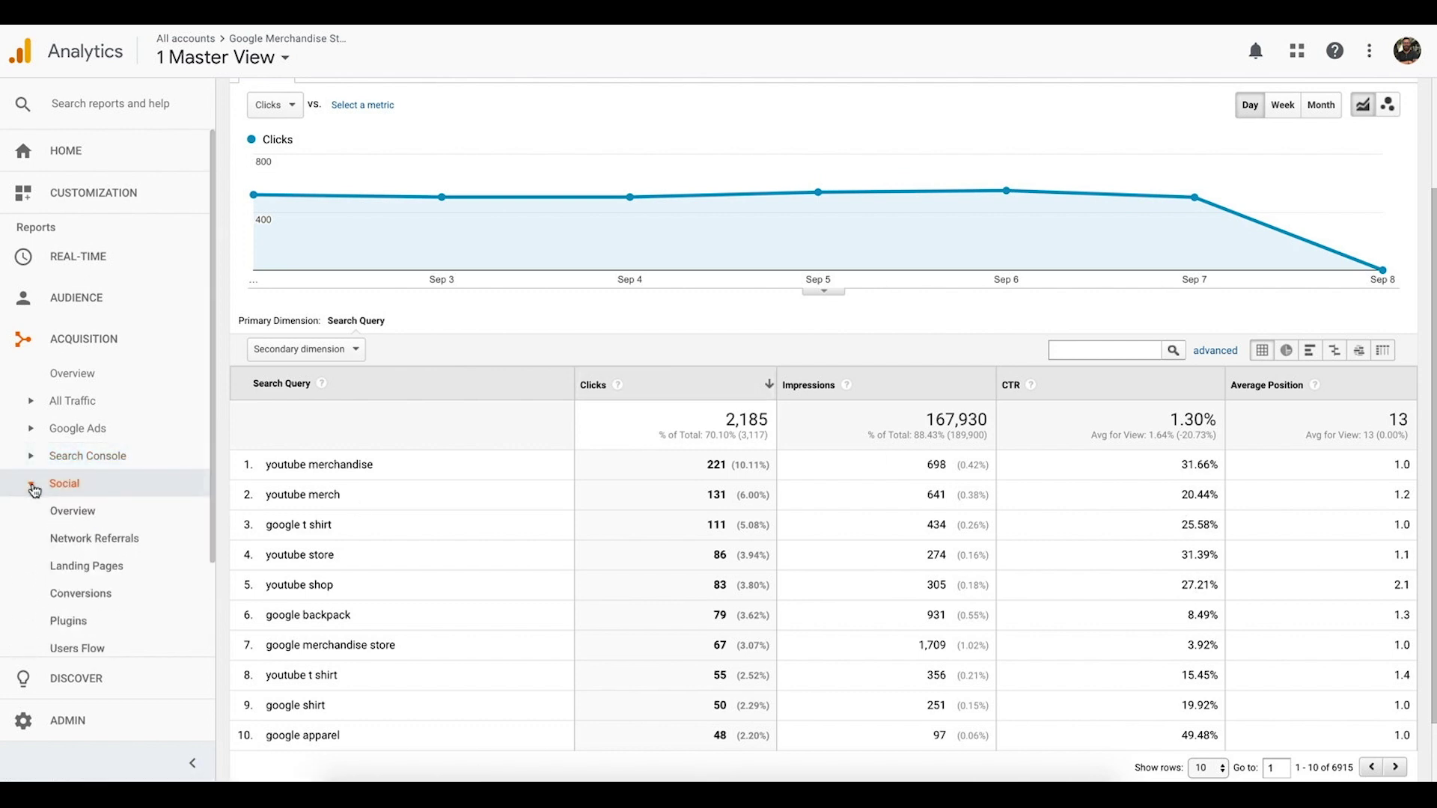
{"action": "scroll", "coordinate": [45, 508], "scroll_direction": "down", "scroll_amount": 1}
{"action": "left_click", "coordinate": [86, 473]}
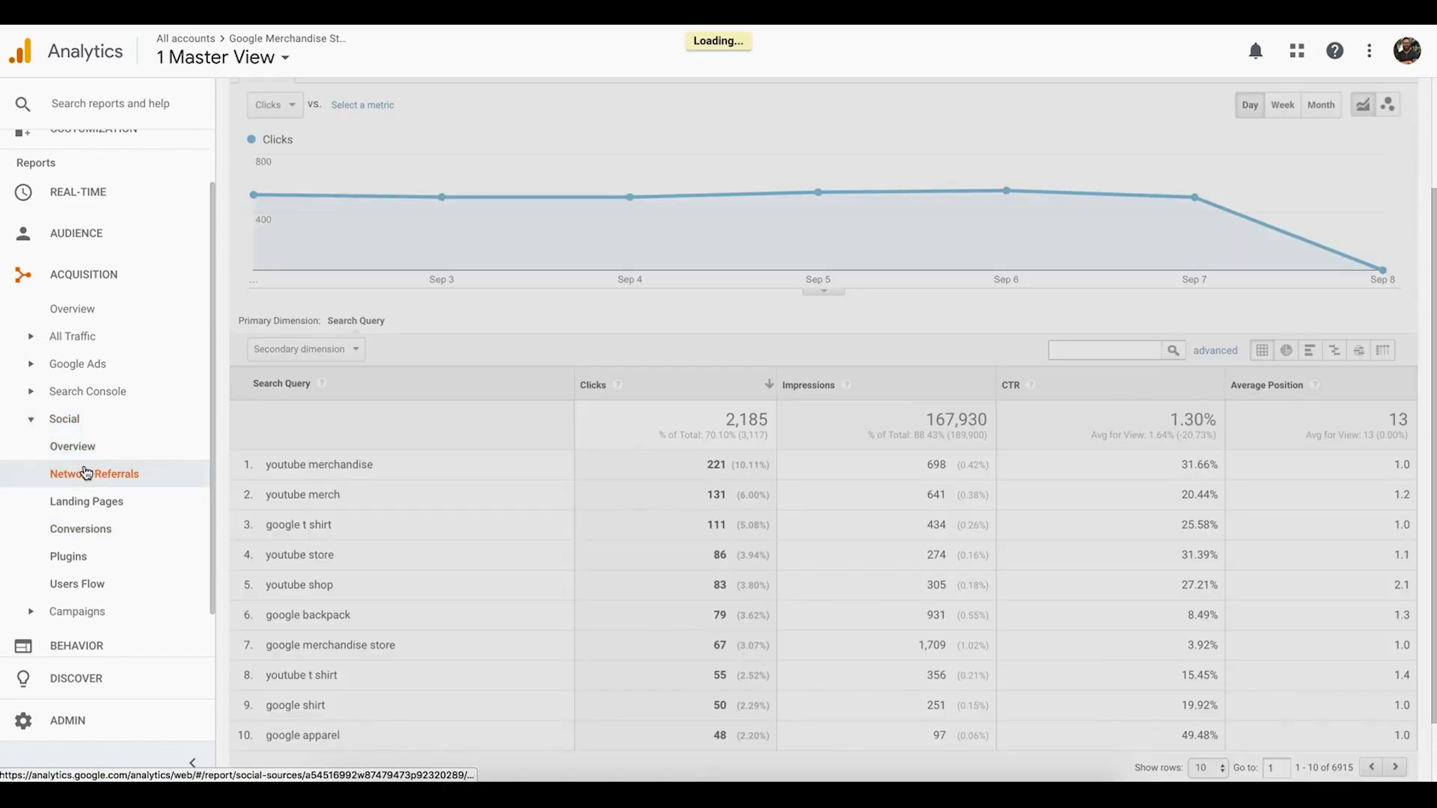
{"action": "scroll", "coordinate": [376, 554], "scroll_direction": "down", "scroll_amount": 3}
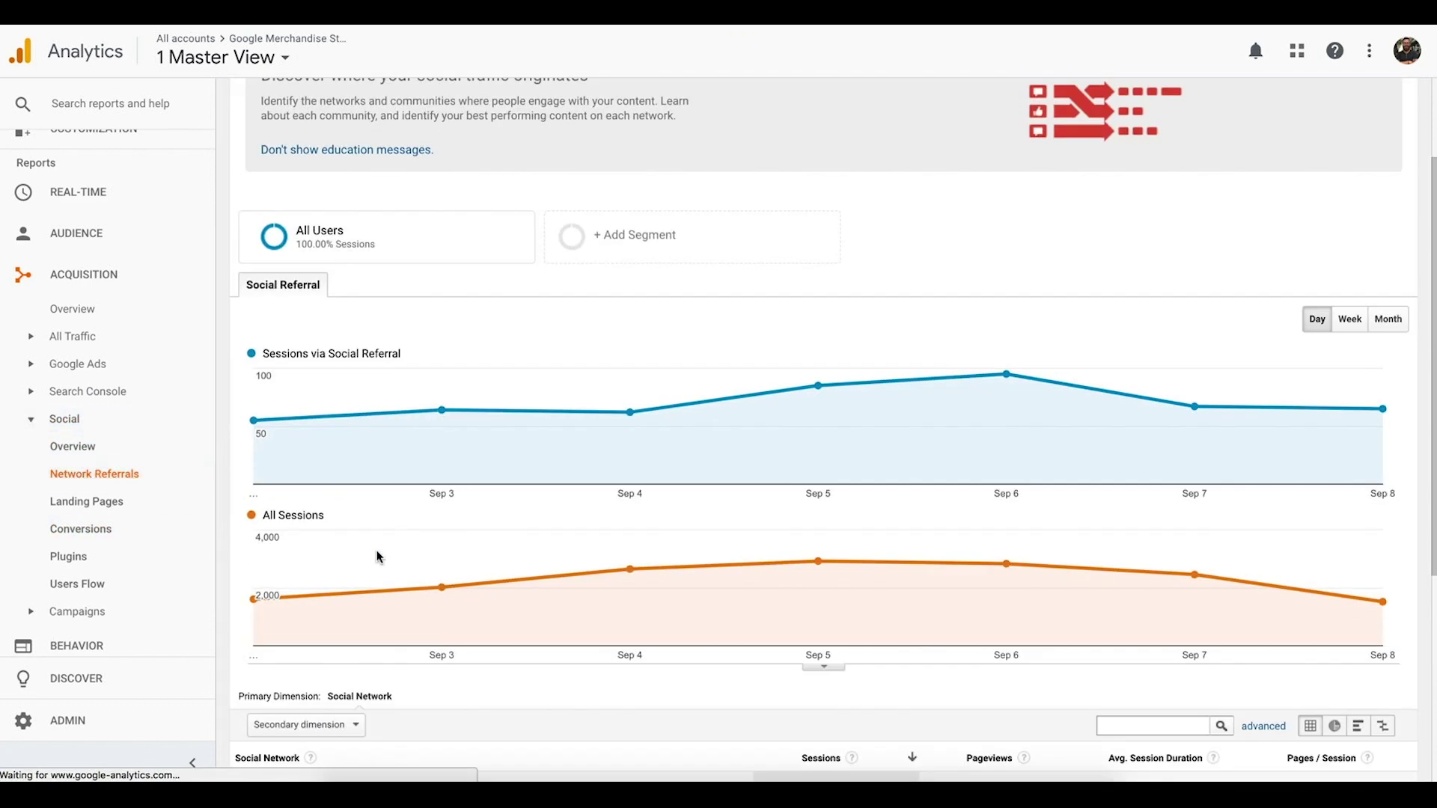
{"action": "scroll", "coordinate": [376, 556], "scroll_direction": "down", "scroll_amount": 3}
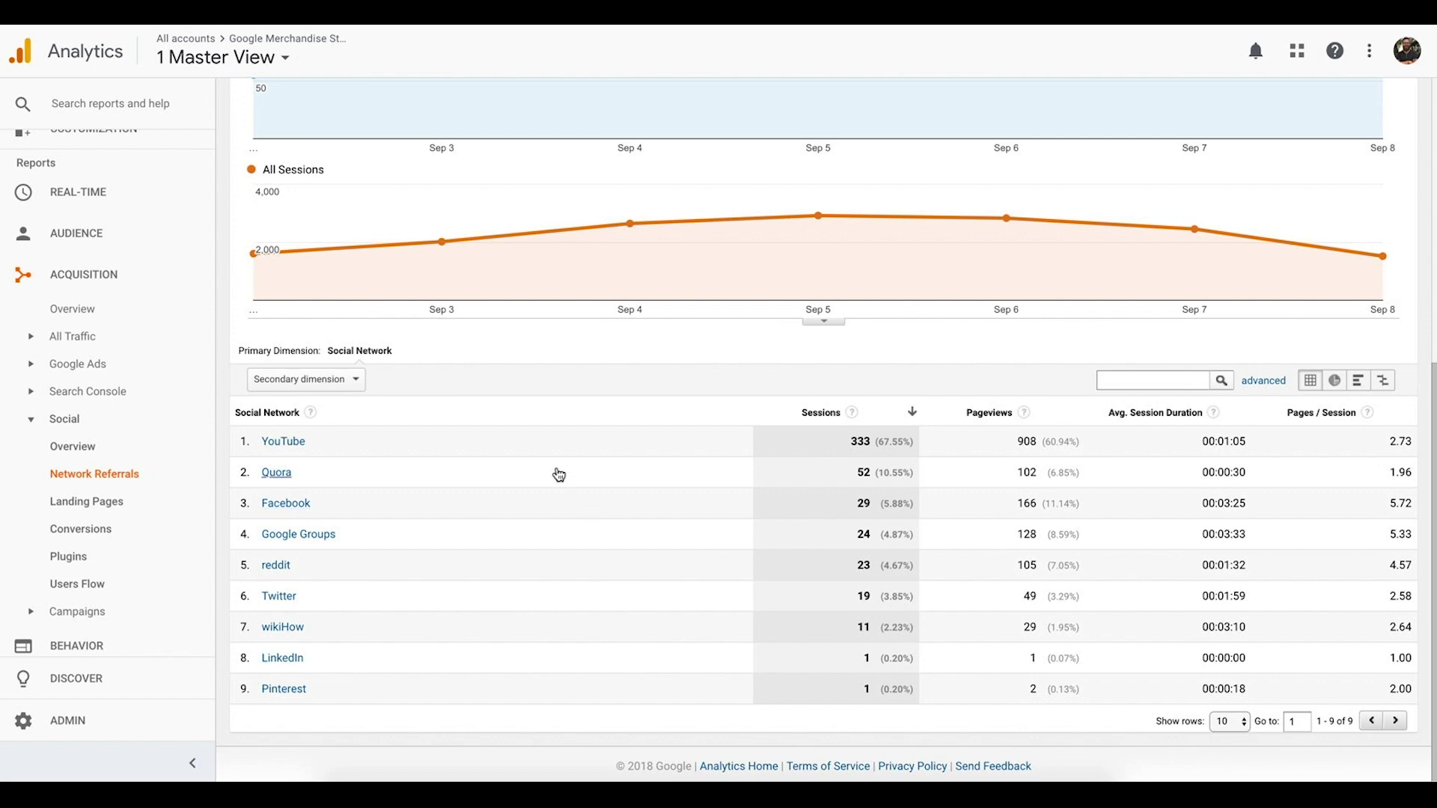
- Open the Campaigns > All Campaigns report and scroll to its campaign table
{"action": "left_click", "coordinate": [31, 419]}
{"action": "left_click", "coordinate": [31, 512]}
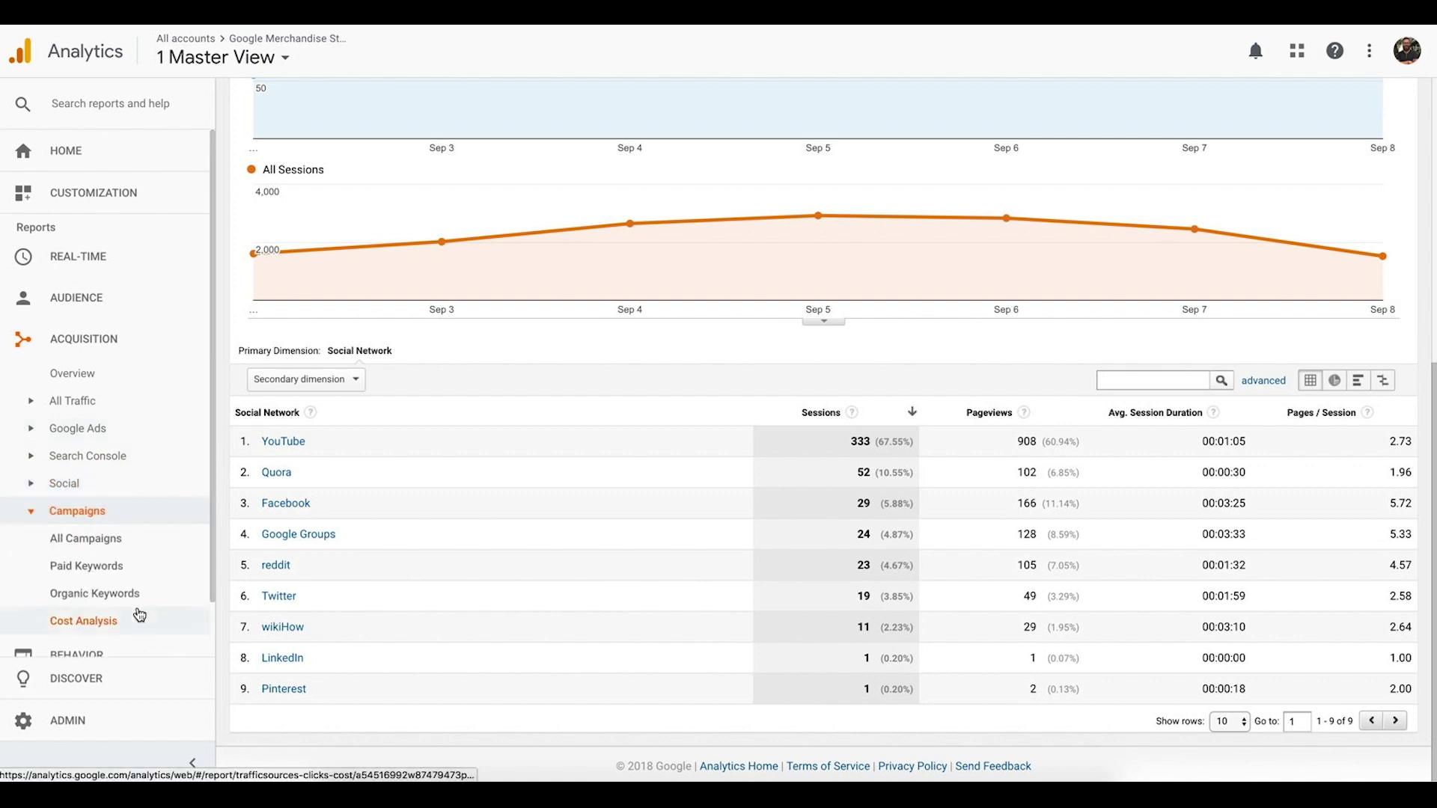
{"action": "scroll", "coordinate": [141, 616], "scroll_direction": "down", "scroll_amount": 1}
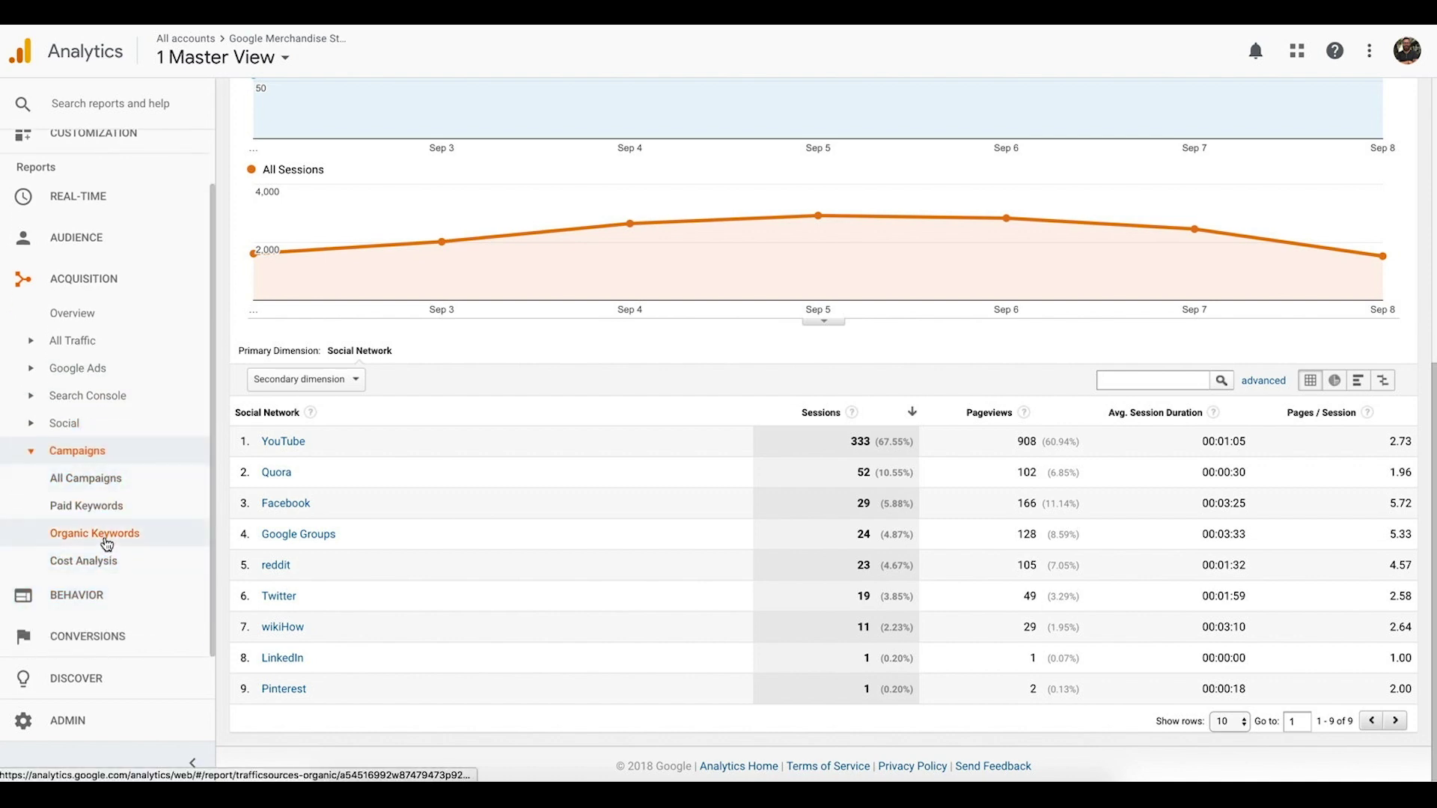
{"action": "left_click", "coordinate": [104, 486]}
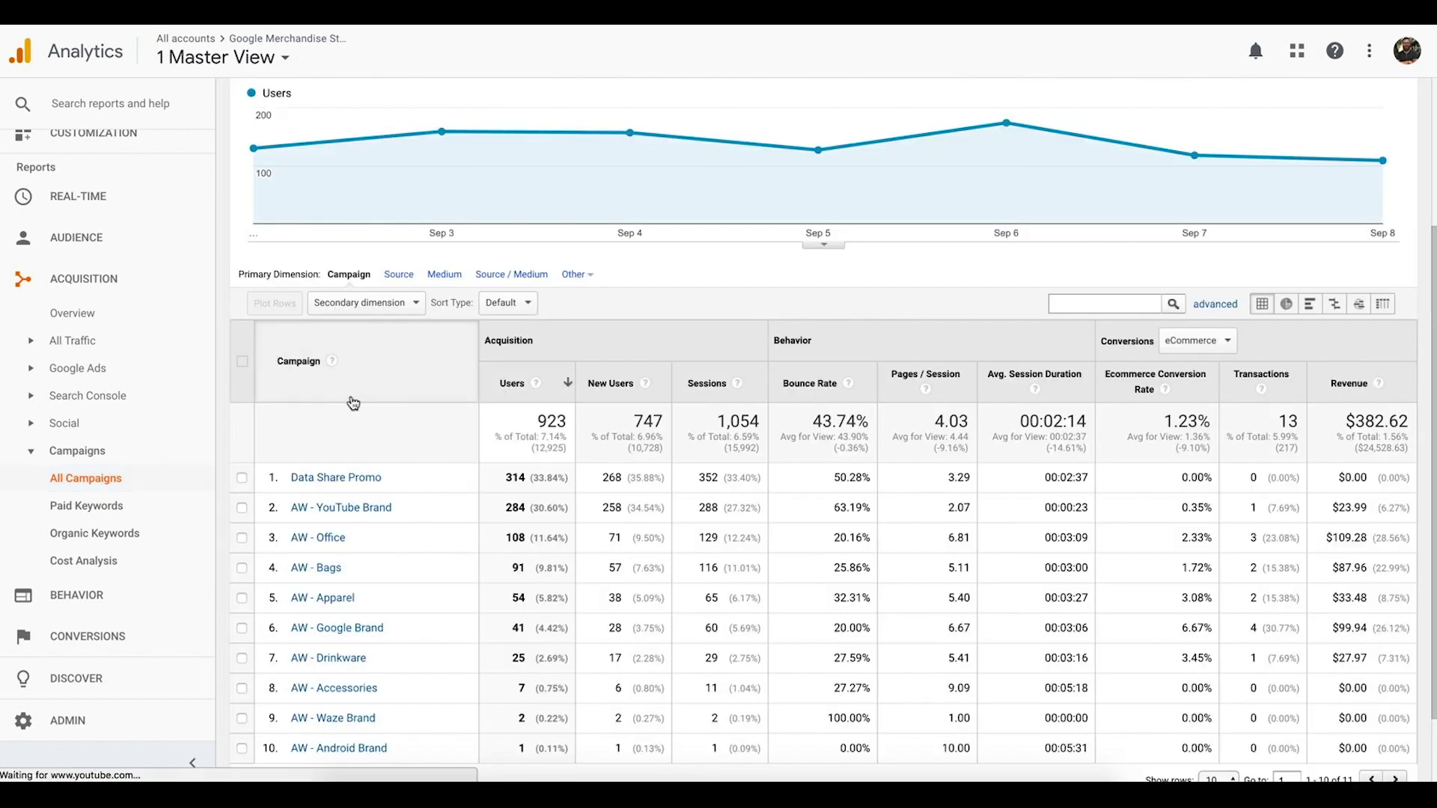
{"action": "scroll", "coordinate": [330, 513], "scroll_direction": "down", "scroll_amount": 2}
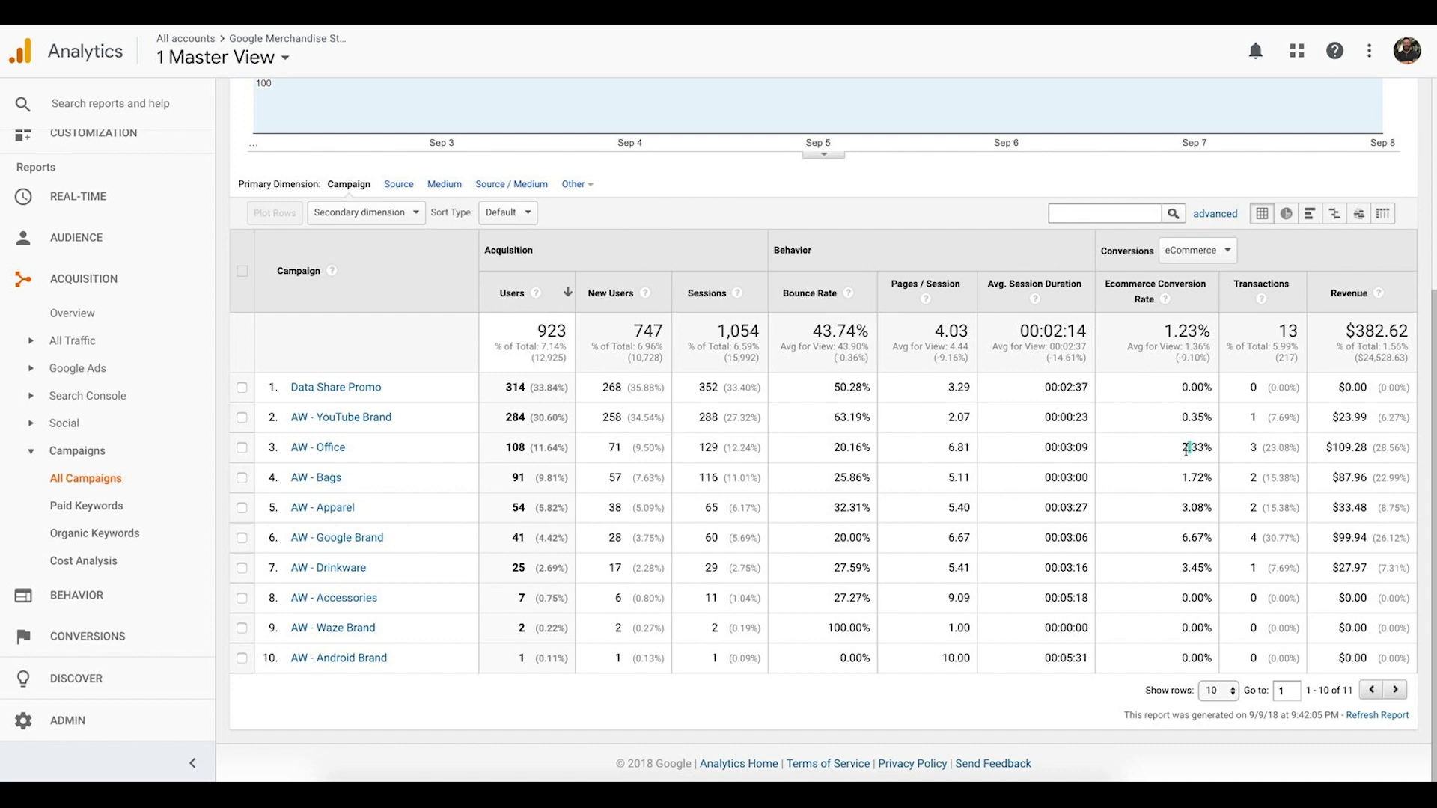
- Highlight AW - Office's conversion rate through revenue and AW - Google Brand's 6.67% rate
{"action": "left_click_drag", "start_coordinate": [1187, 449], "coordinate": [1203, 447]}
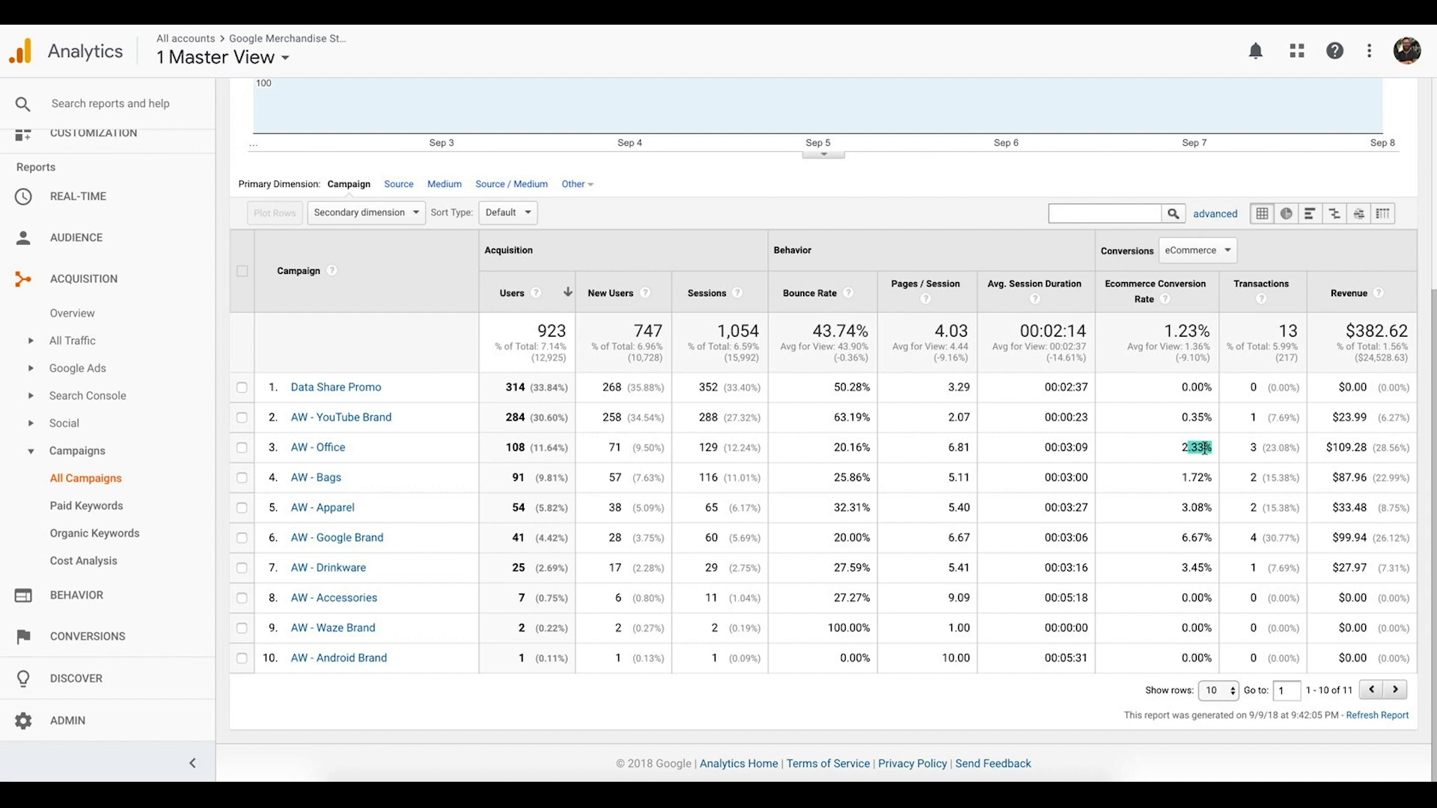
{"action": "triple_click", "coordinate": [1187, 538]}
{"action": "left_click_drag", "start_coordinate": [1180, 448], "coordinate": [1328, 445]}
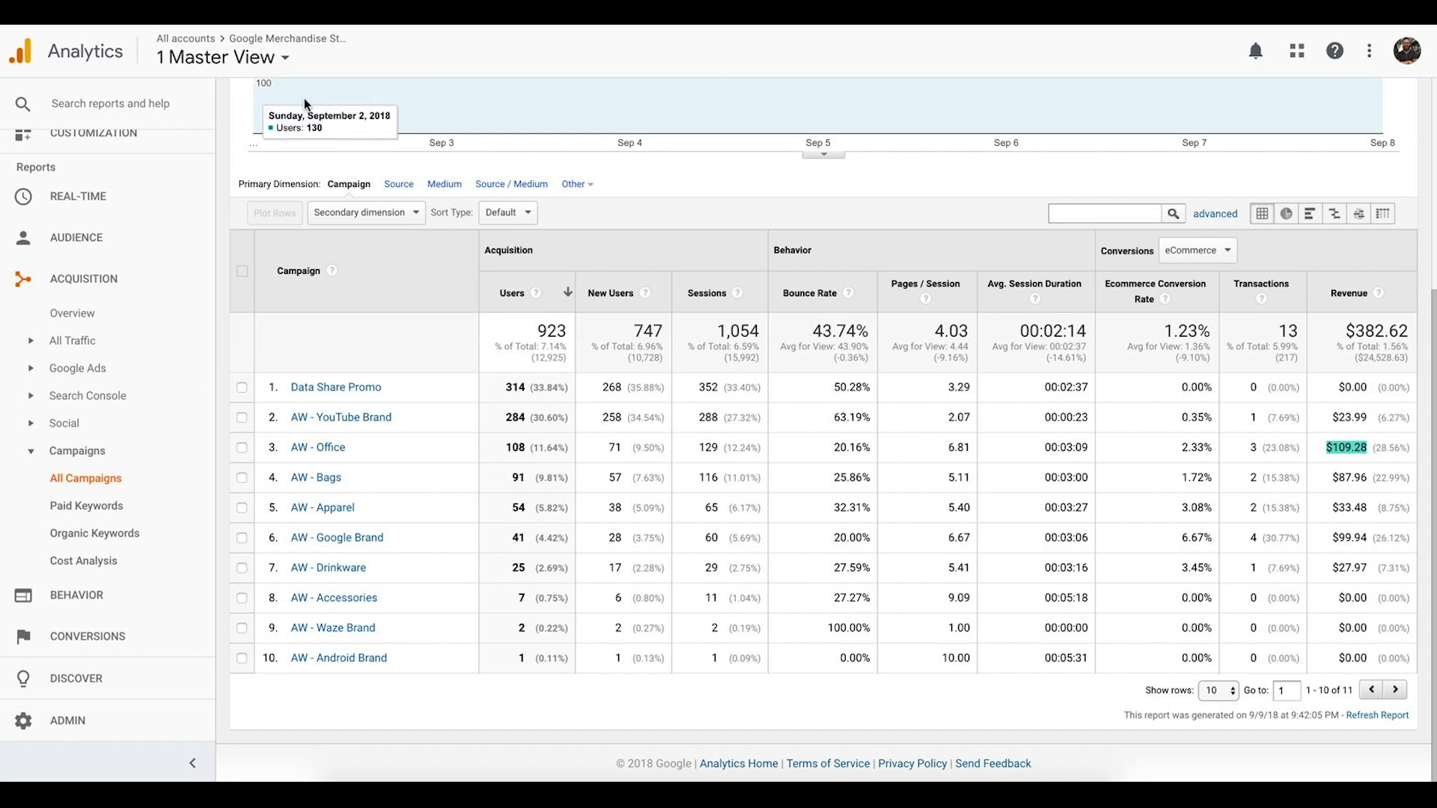
- Go back to Acquisition Overview, showing 8 channels led by Organic Search
{"action": "left_click", "coordinate": [88, 313]}
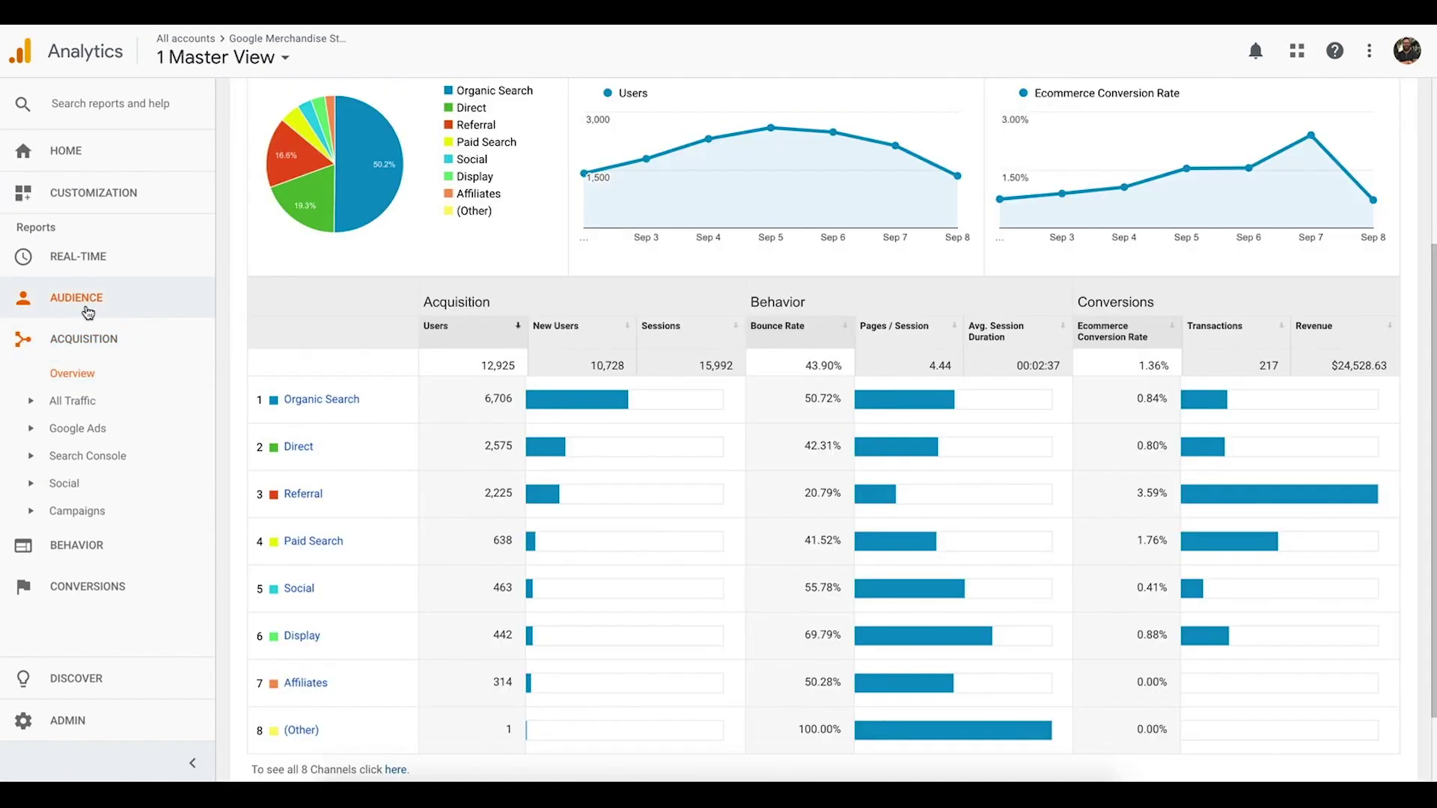